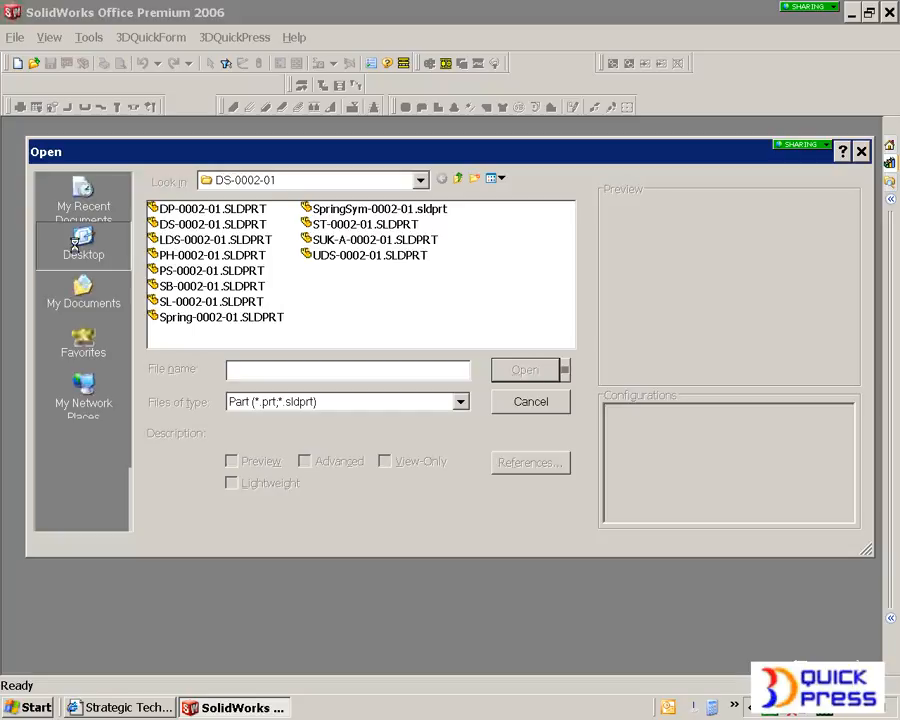
# - Import the Parasolid file connector1.x_b from the 3dqt introduction folder and accept the import diagnostics
pyautogui.doubleClick(190, 209)
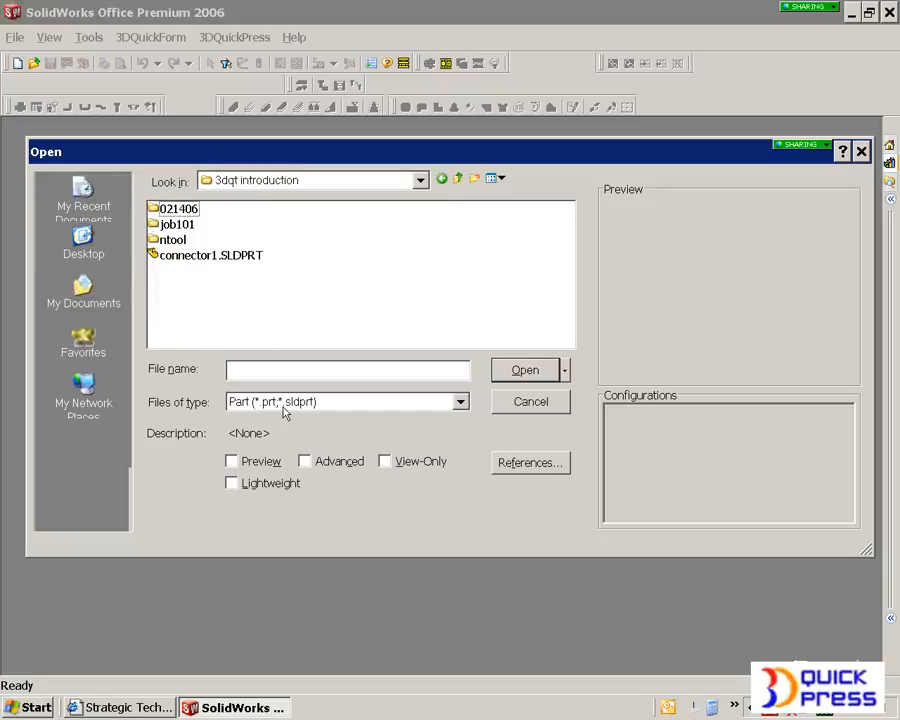
pyautogui.click(285, 404)
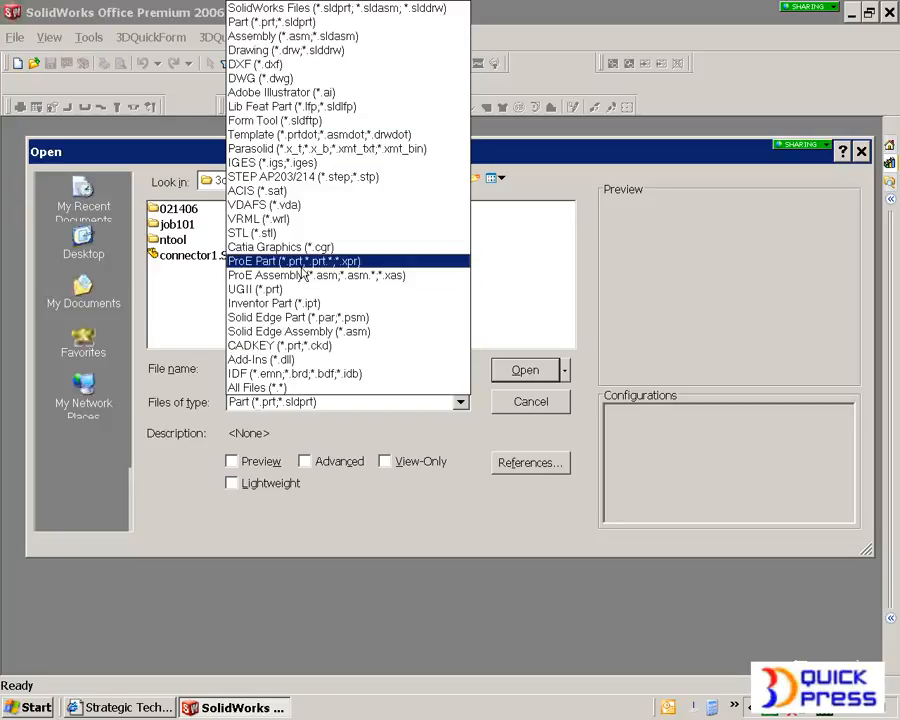
pyautogui.click(305, 150)
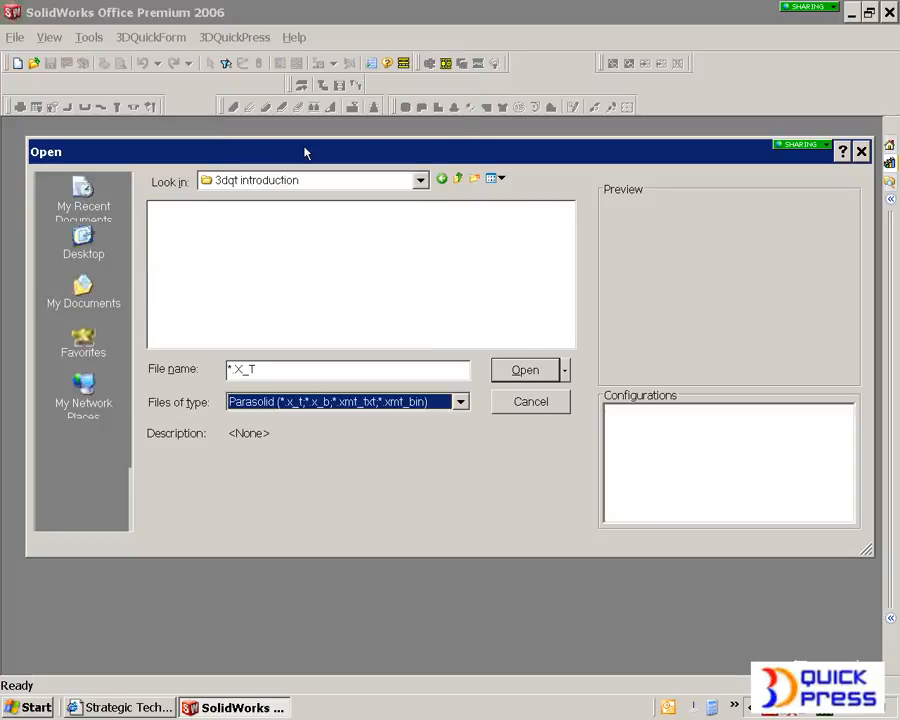
pyautogui.click(225, 257)
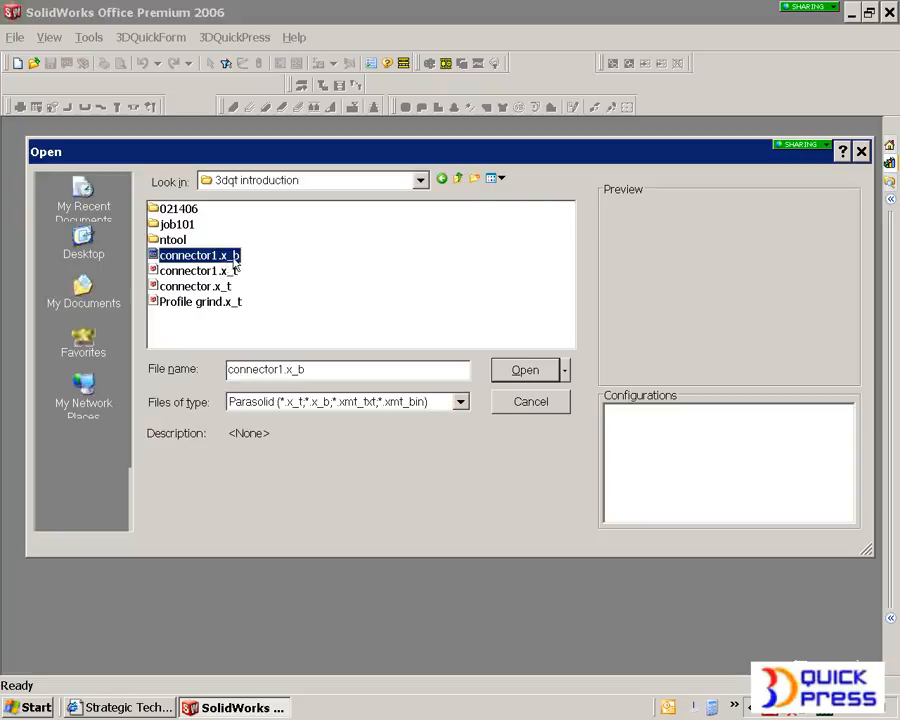
pyautogui.click(522, 370)
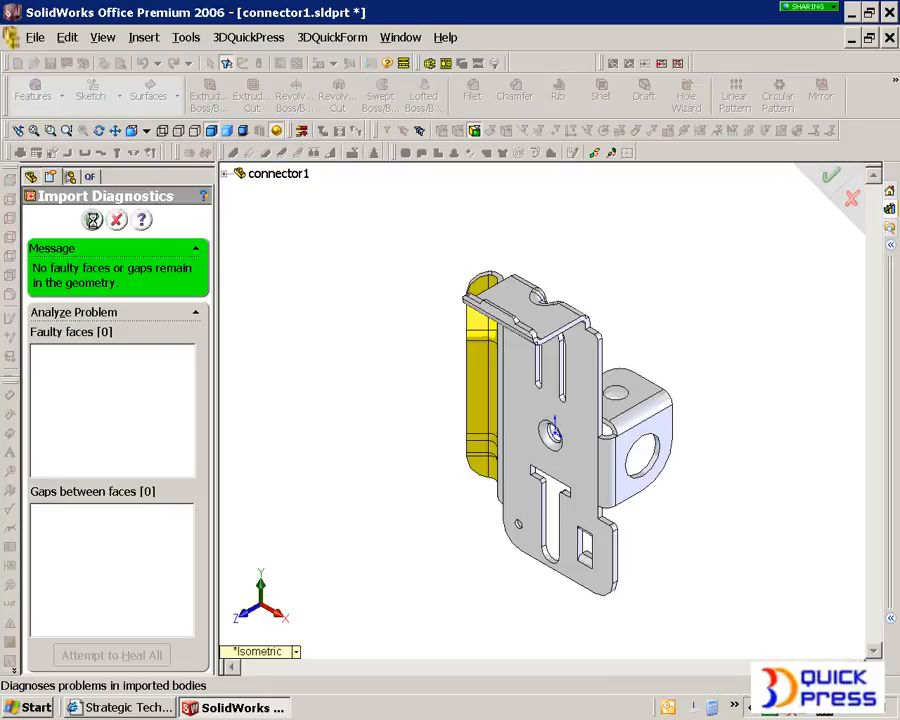
pyautogui.click(93, 221)
# - Display the imported connector shaded with edges and tilt it to show the bracket side
pyautogui.moveTo(362, 293); pyautogui.dragTo(420, 428, button='middle')
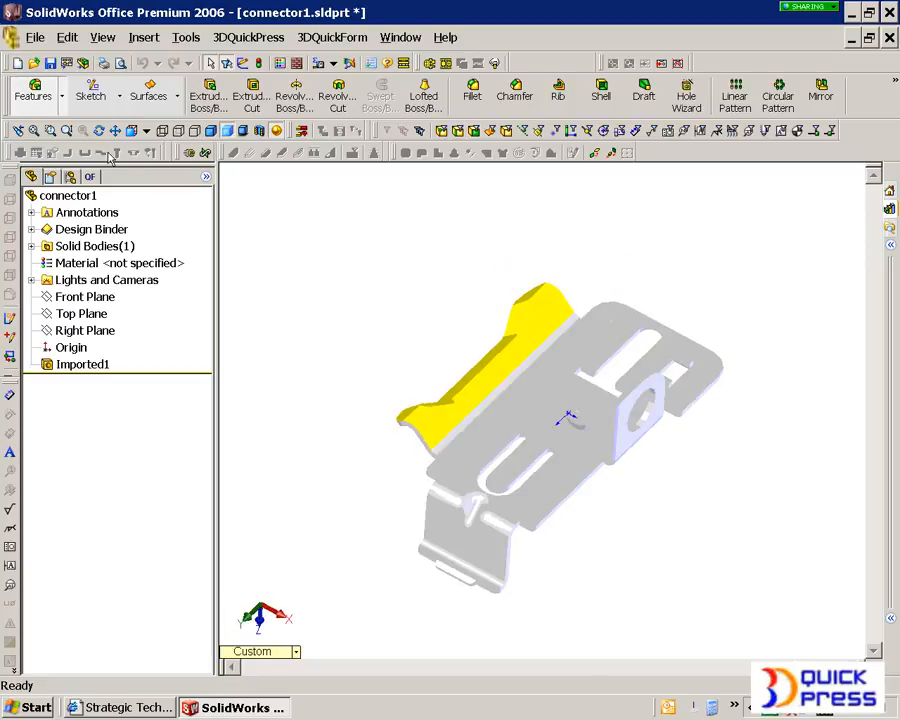
pyautogui.click(211, 131)
pyautogui.scroll(-2, 560, 459)
pyautogui.moveTo(560, 459); pyautogui.dragTo(552, 430, button='middle')
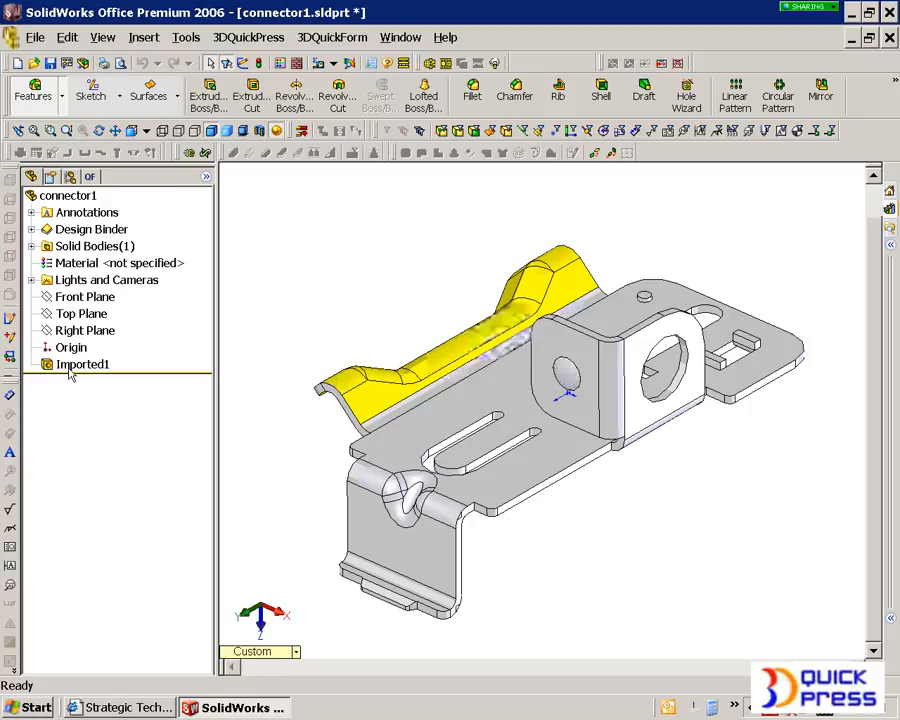
# - Highlight the Imported1 body and examine the connector's flanges, slots and formed areas
pyautogui.click(72, 368)
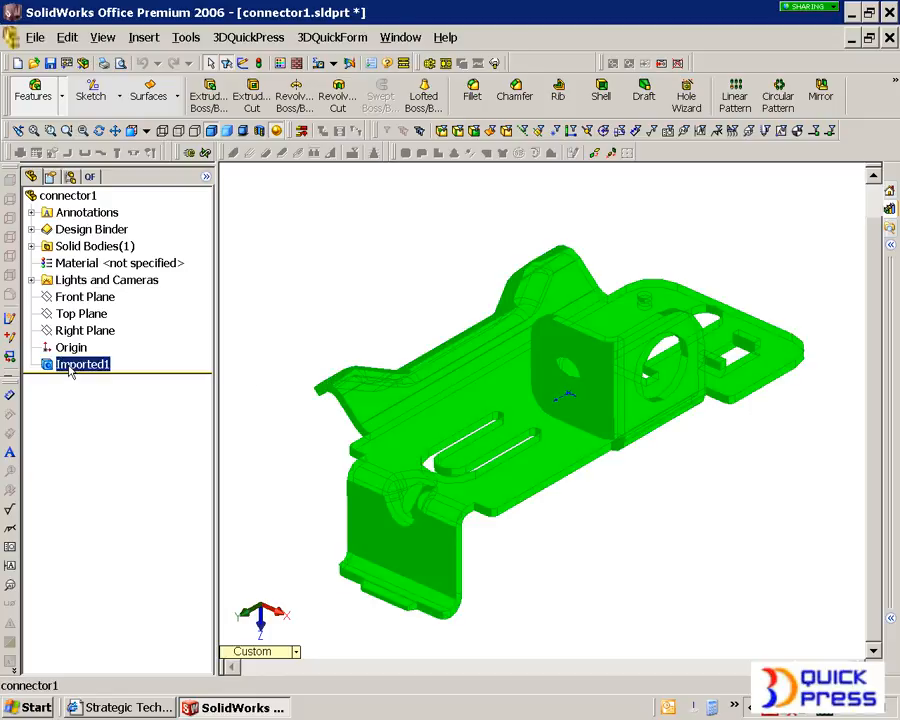
pyautogui.click(257, 375)
pyautogui.moveTo(464, 413); pyautogui.dragTo(372, 301, button='middle')
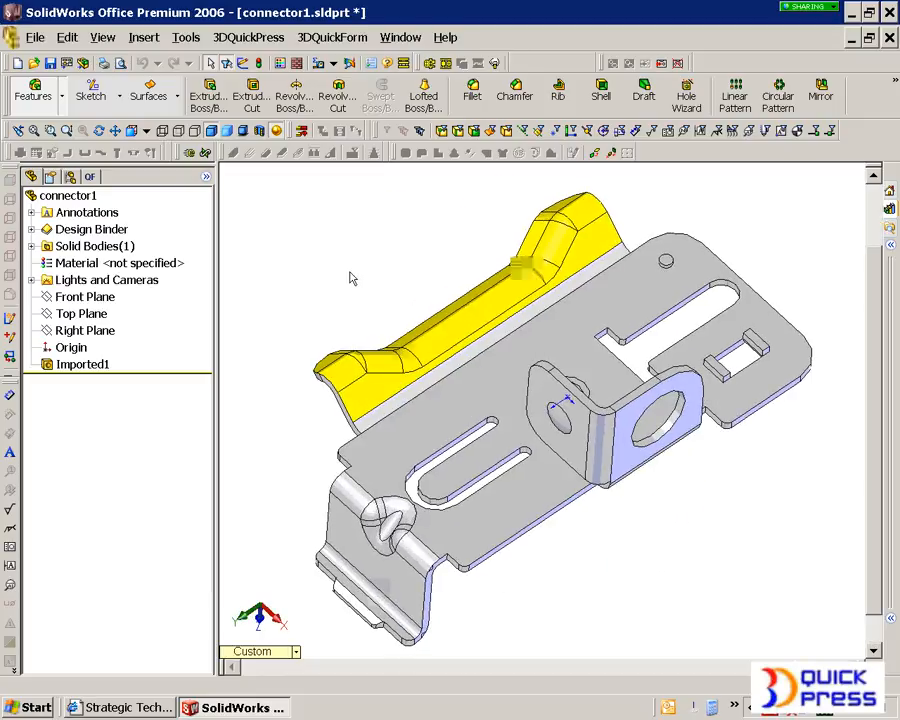
pyautogui.moveTo(532, 404); pyautogui.dragTo(385, 292, button='middle')
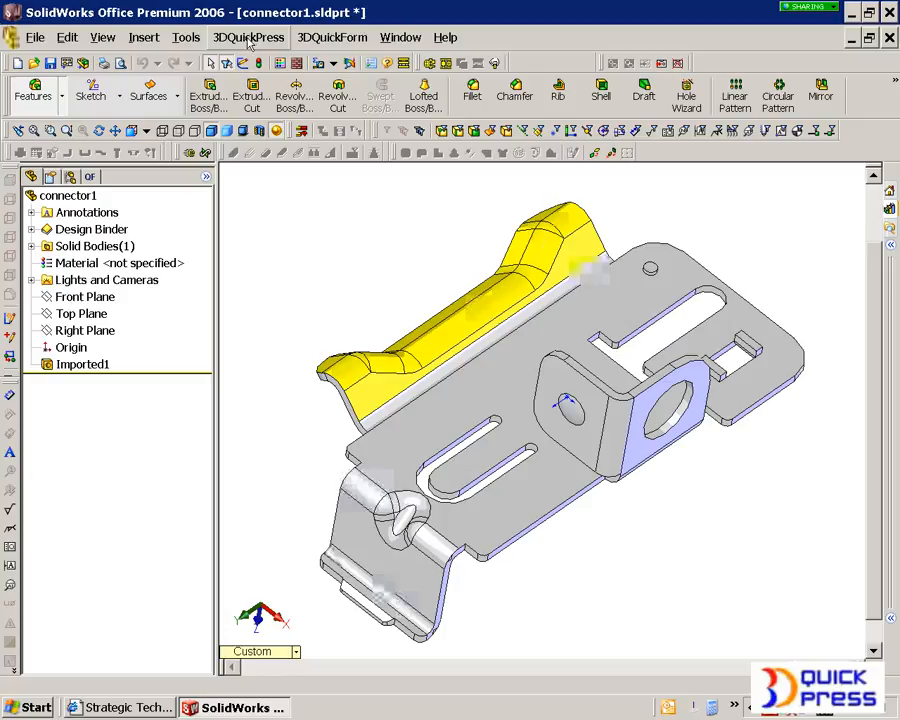
pyautogui.click(248, 40)
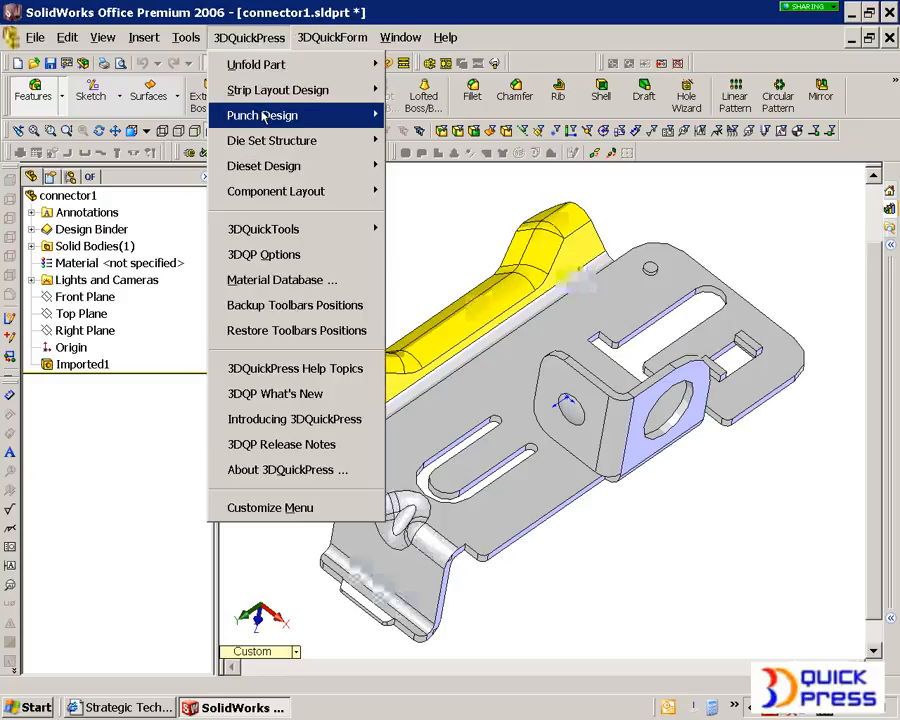
pyautogui.click(253, 14)
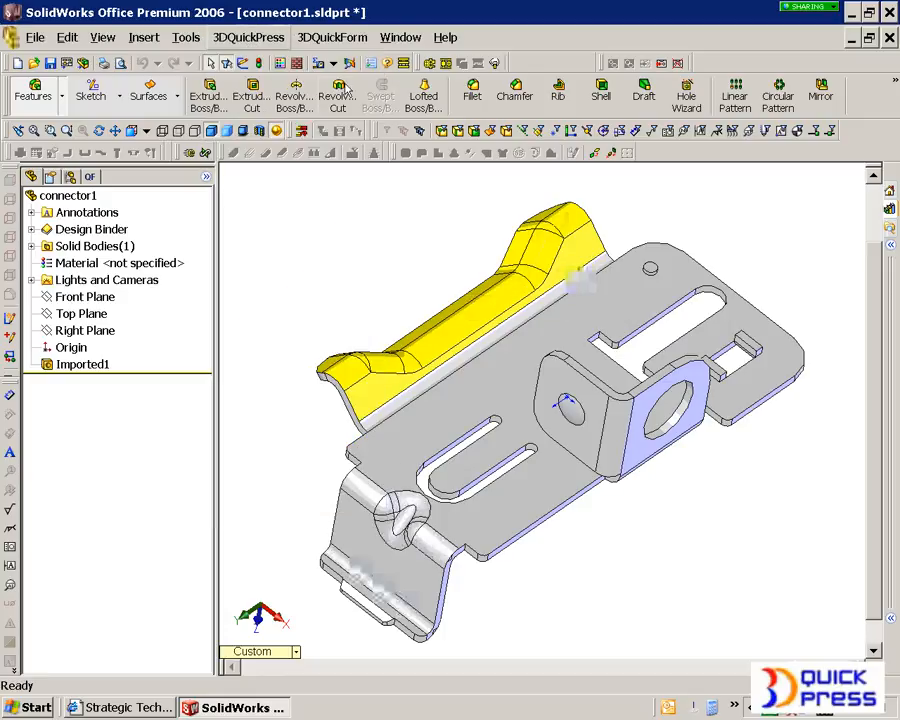
# - Start unfolding the part and, for the required save, create and open a folder named feb16-1
pyautogui.click(430, 64)
pyautogui.click(412, 382)
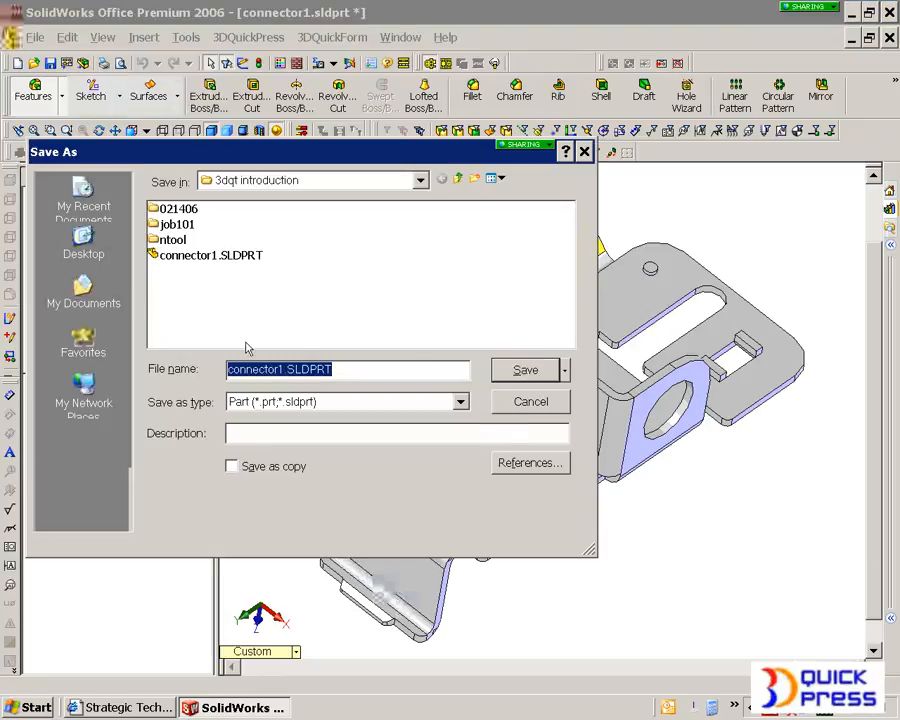
pyautogui.click(474, 178)
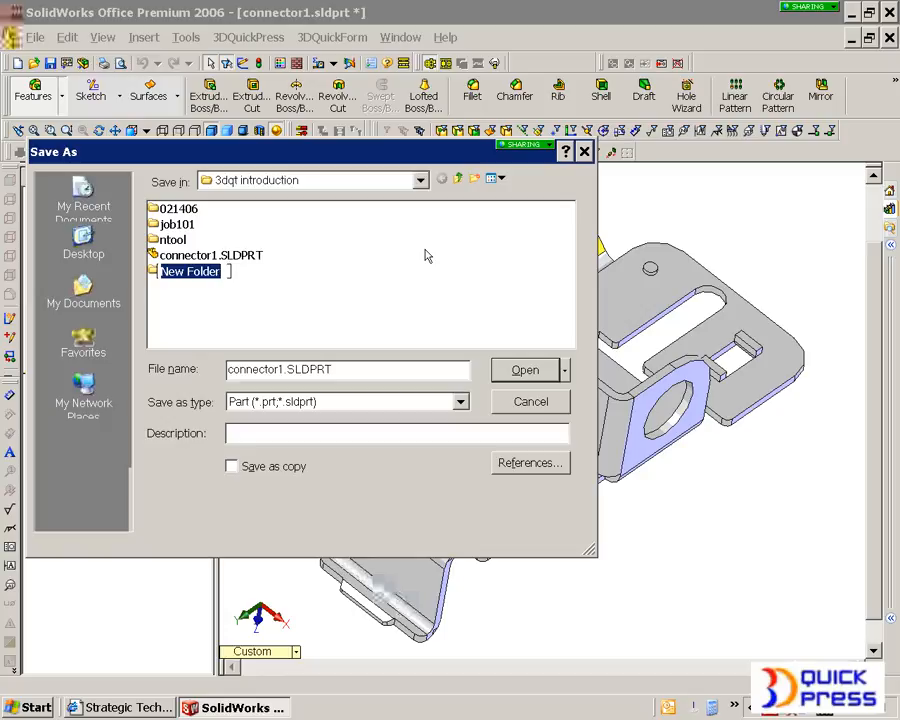
pyautogui.write('feb16')
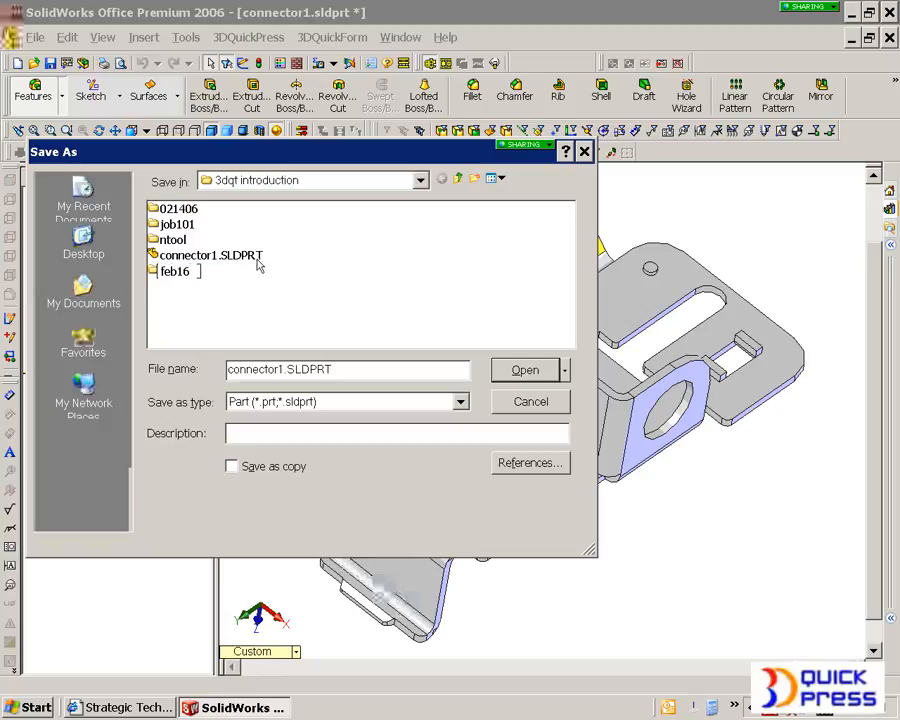
pyautogui.write('-1')
pyautogui.doubleClick(168, 273)
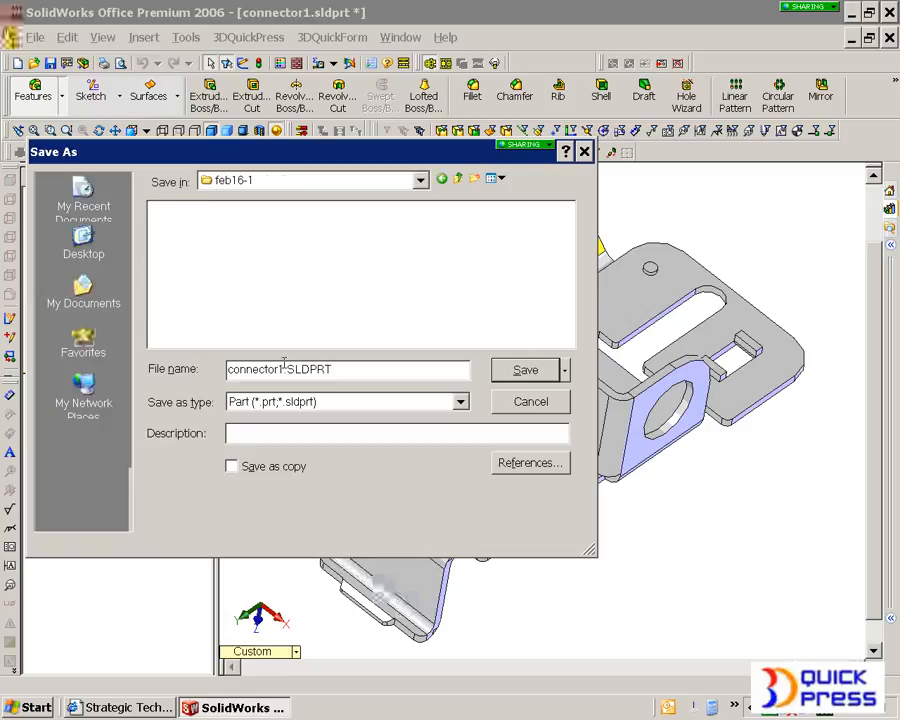
# - Save the part as c1.SLDPRT in the feb16-1 folder
pyautogui.moveTo(278, 369); pyautogui.dragTo(227, 369)
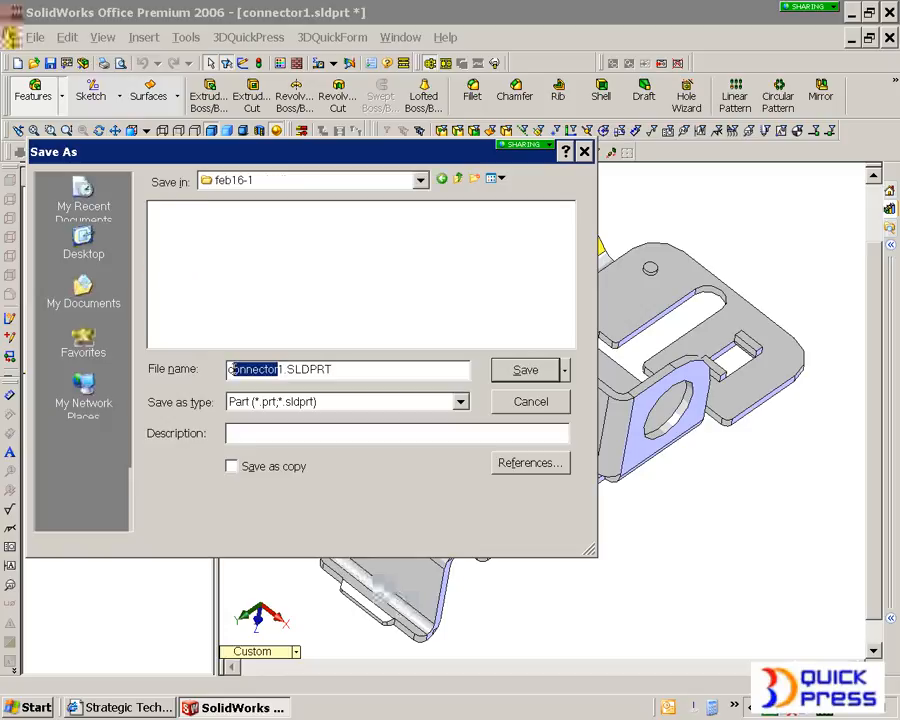
pyautogui.write('c')
pyautogui.click(527, 370)
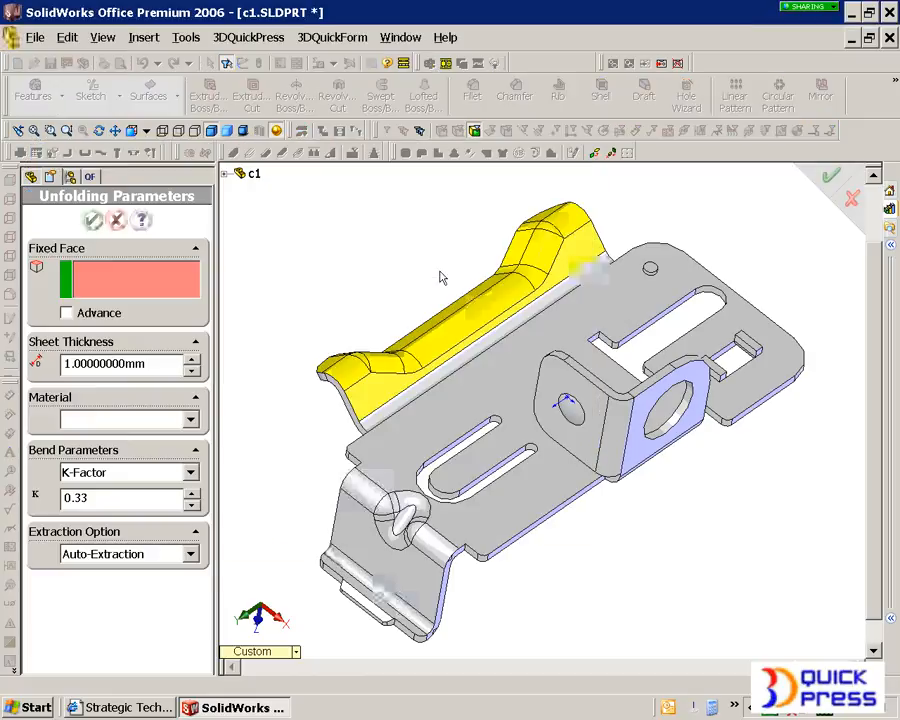
# - Recognize the sheet metal using the base plate's underside as fixed face, 1 mm thickness, Al3004-0 and K-factor 0.33, accepting the bend allowances
pyautogui.moveTo(443, 368); pyautogui.dragTo(572, 370, button='middle')
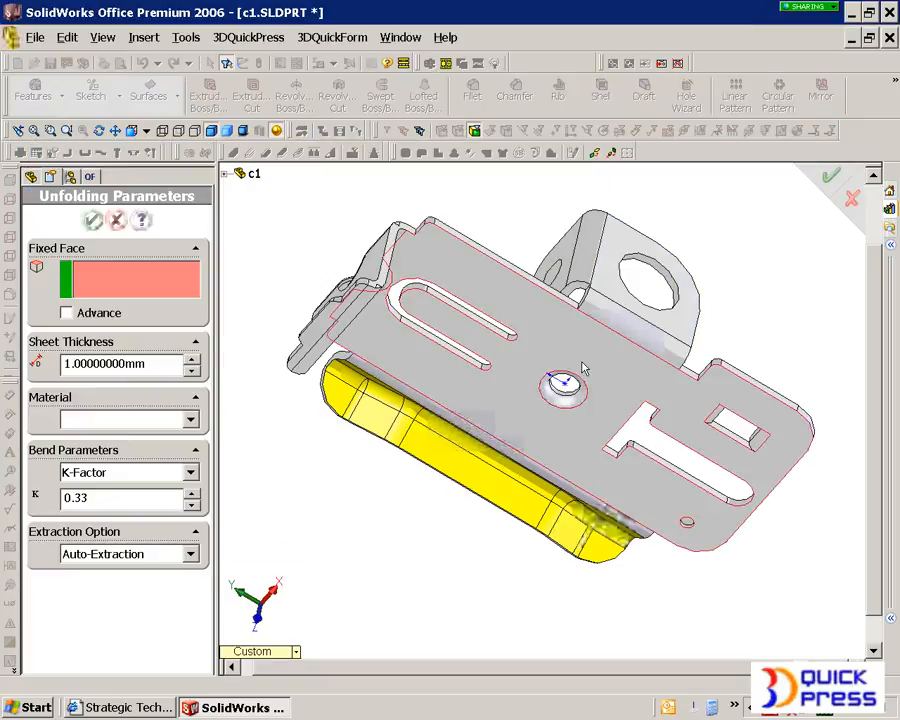
pyautogui.click(585, 364)
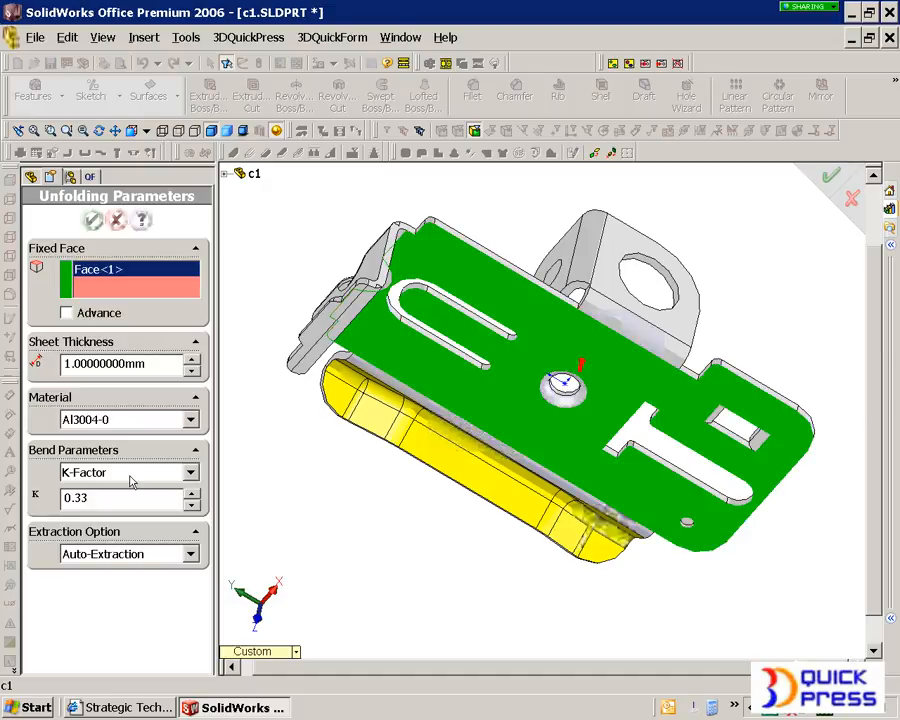
pyautogui.click(93, 220)
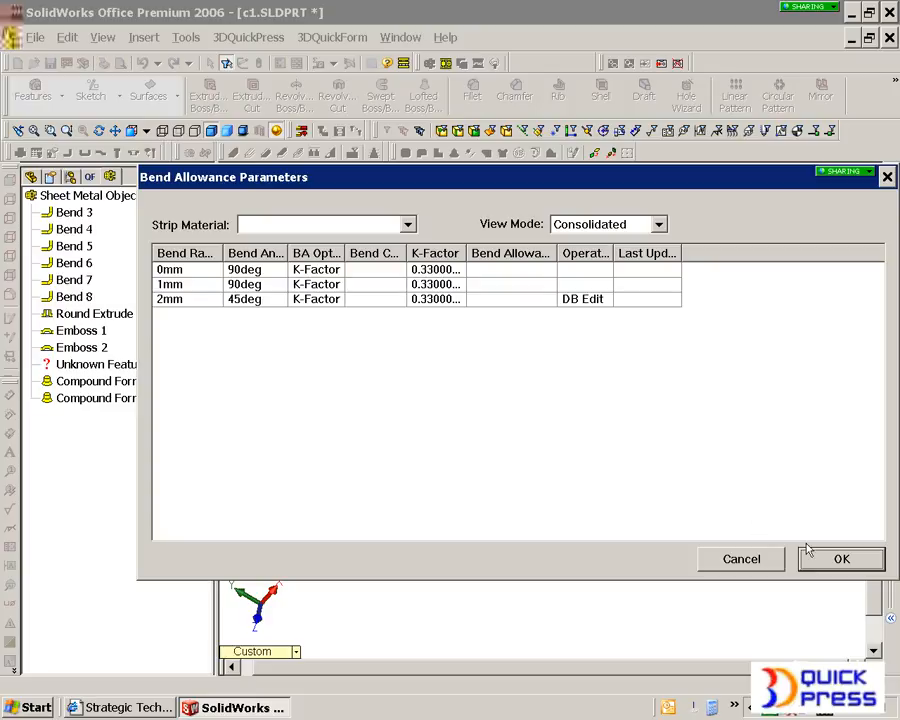
pyautogui.click(836, 557)
# - Unfold all bends of the sheet metal object
pyautogui.moveTo(500, 305); pyautogui.dragTo(550, 473, button='middle')
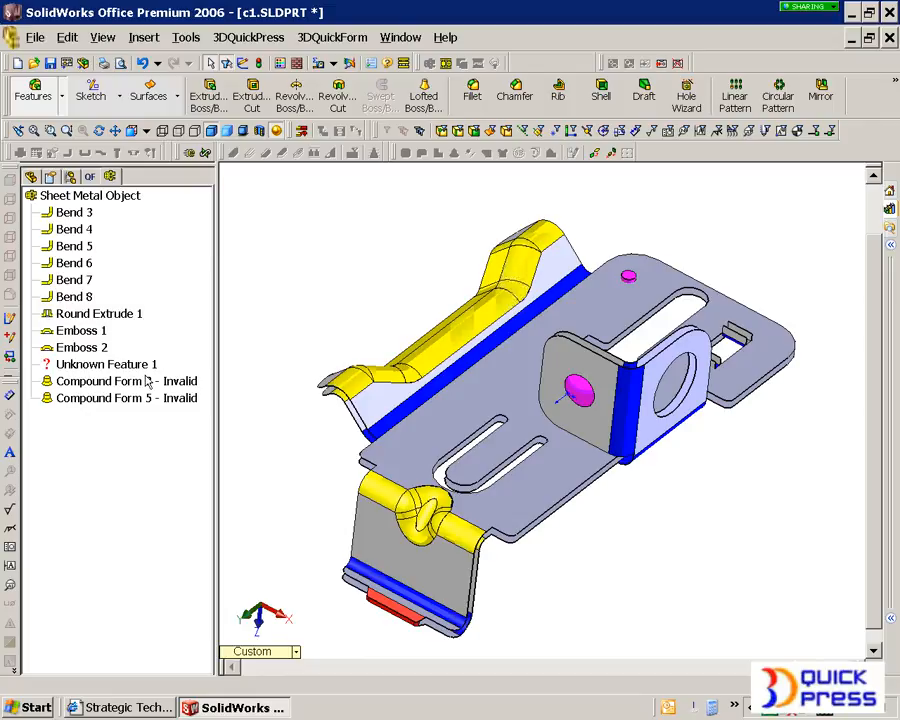
pyautogui.rightClick(138, 196)
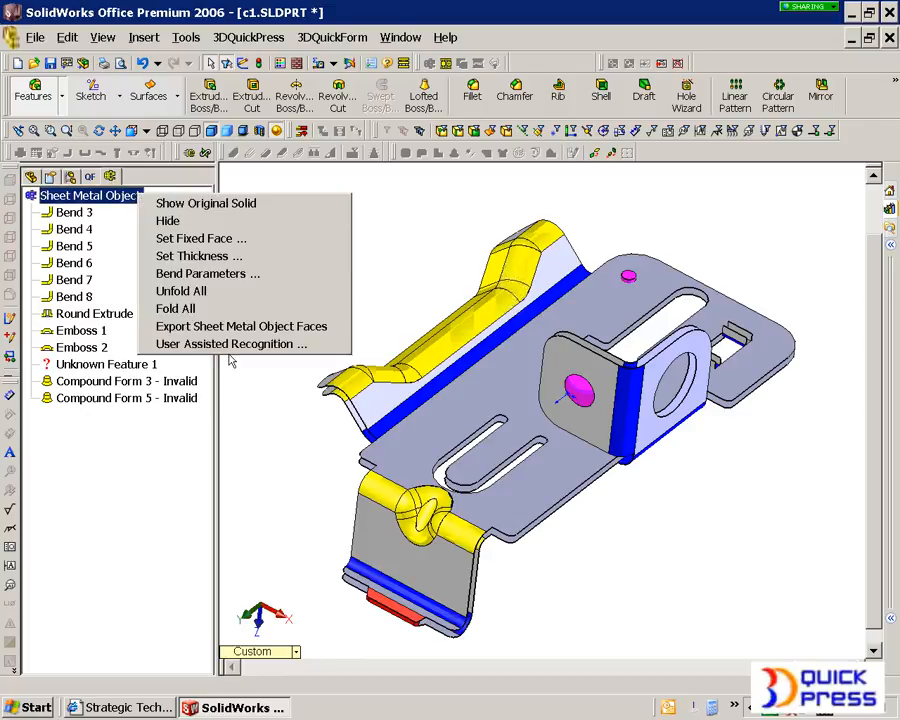
pyautogui.click(220, 292)
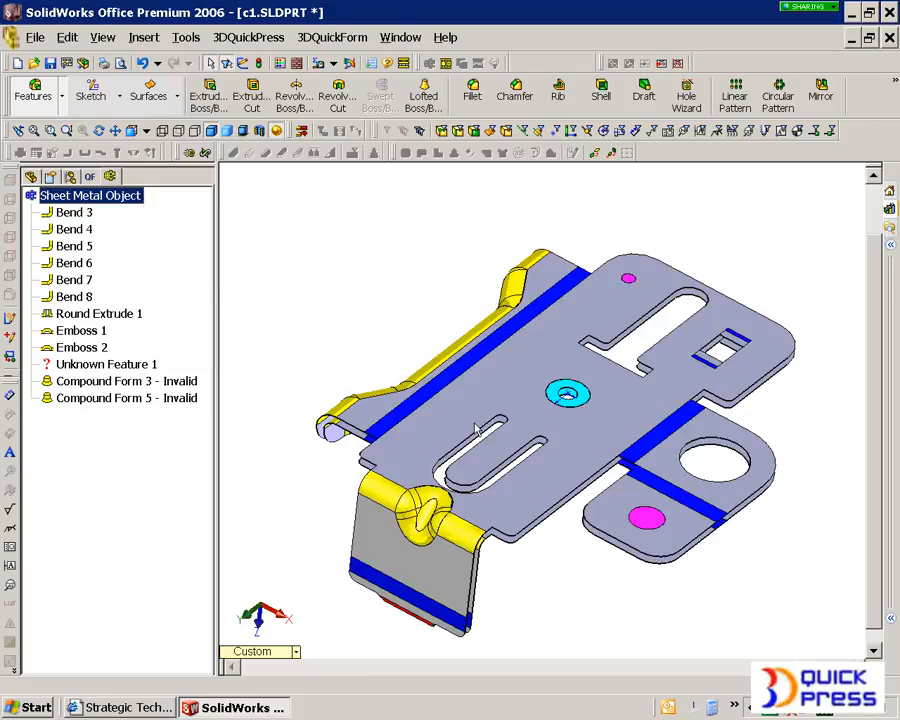
# - Examine the unfolded part, especially the red end tab, the compound forms and the flattened round extrude around the central hole
pyautogui.moveTo(604, 537)
pyautogui.mouseDown(button='middle')
pyautogui.moveTo(599, 467)
pyautogui.moveTo(590, 476)
pyautogui.moveTo(594, 537)
pyautogui.mouseUp(button='middle')
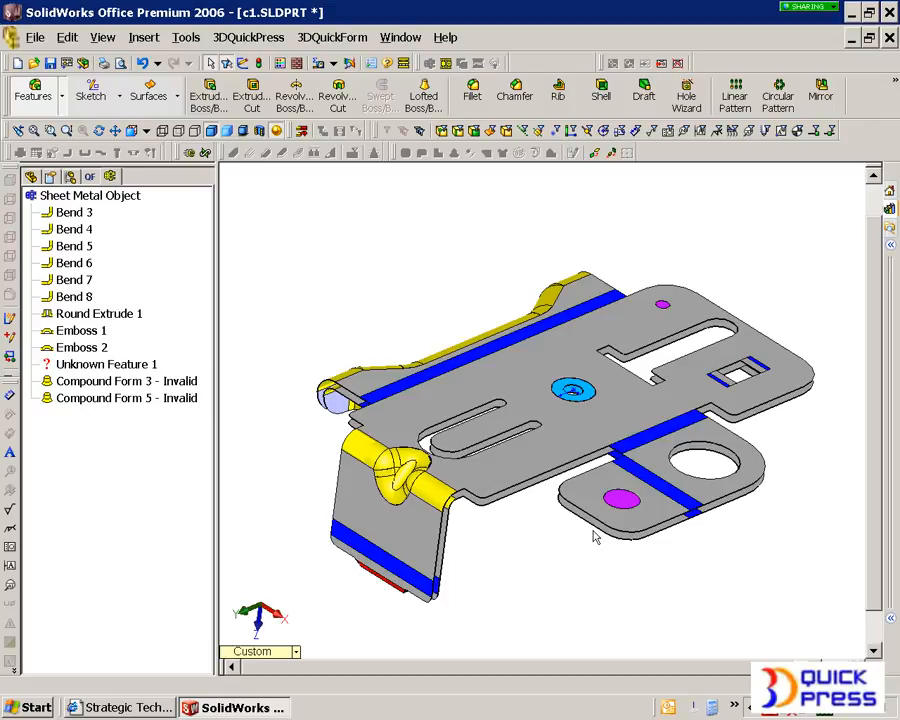
pyautogui.moveTo(428, 577); pyautogui.dragTo(450, 488, button='middle')
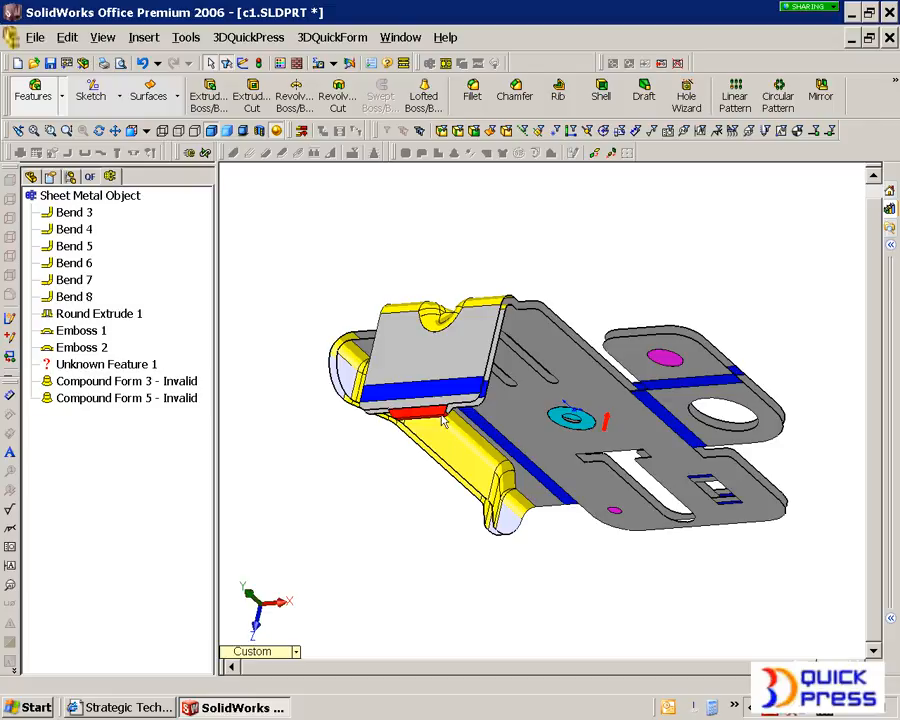
pyautogui.scroll(-5, 446, 447)
pyautogui.scroll(3, 461, 422)
pyautogui.moveTo(461, 422); pyautogui.dragTo(507, 511, button='middle')
pyautogui.scroll(3, 554, 430)
pyautogui.scroll(-2, 787, 402)
pyautogui.moveTo(522, 452)
pyautogui.mouseDown(button='middle')
pyautogui.moveTo(538, 494)
pyautogui.moveTo(525, 449)
pyautogui.mouseUp(button='middle')
pyautogui.scroll(-3, 518, 410)
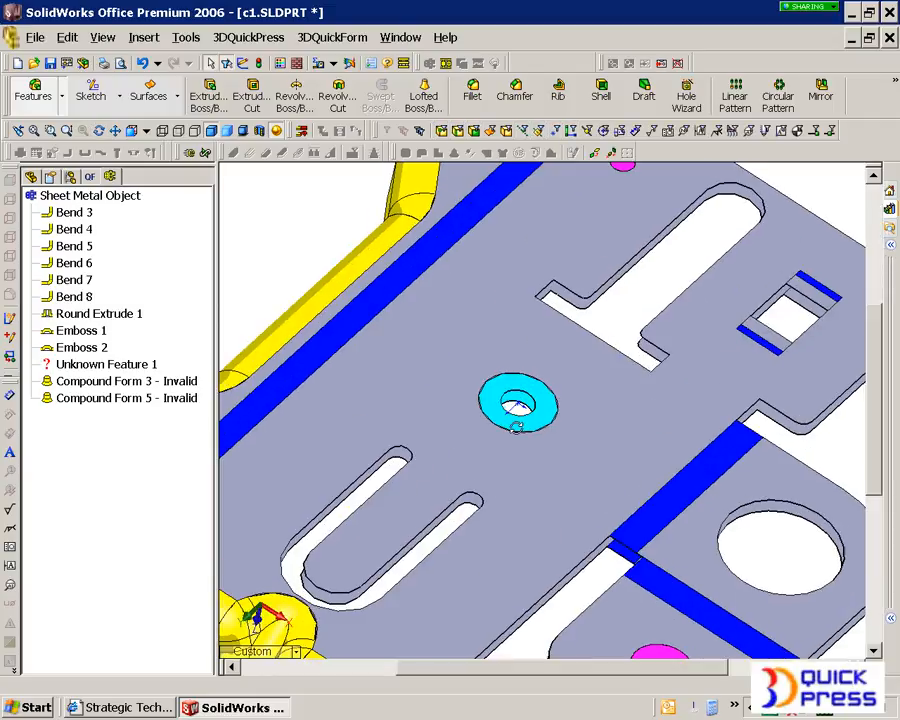
pyautogui.click(528, 425)
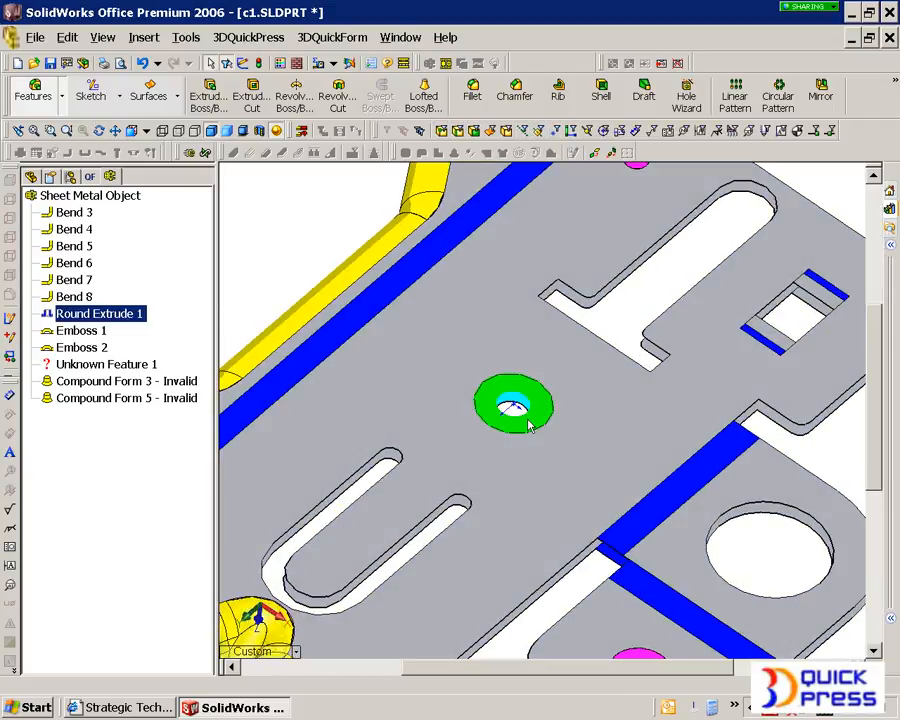
pyautogui.scroll(3, 367, 332)
pyautogui.click(323, 302)
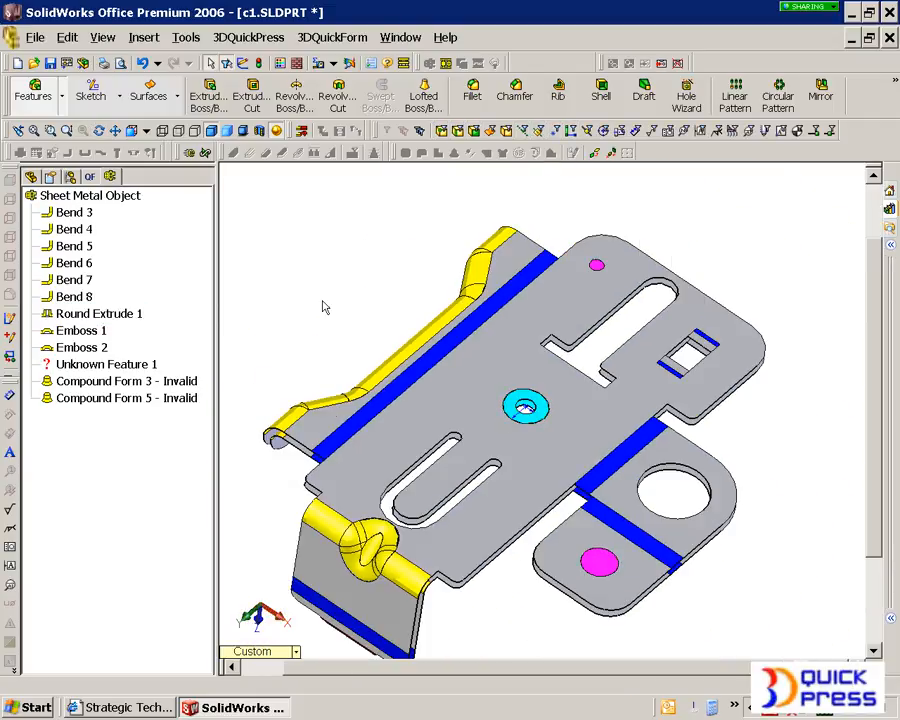
# - Start User Assisted Recognition, set the small end tab's outer face as a top face, and return to the feature selection page
pyautogui.rightClick(119, 198)
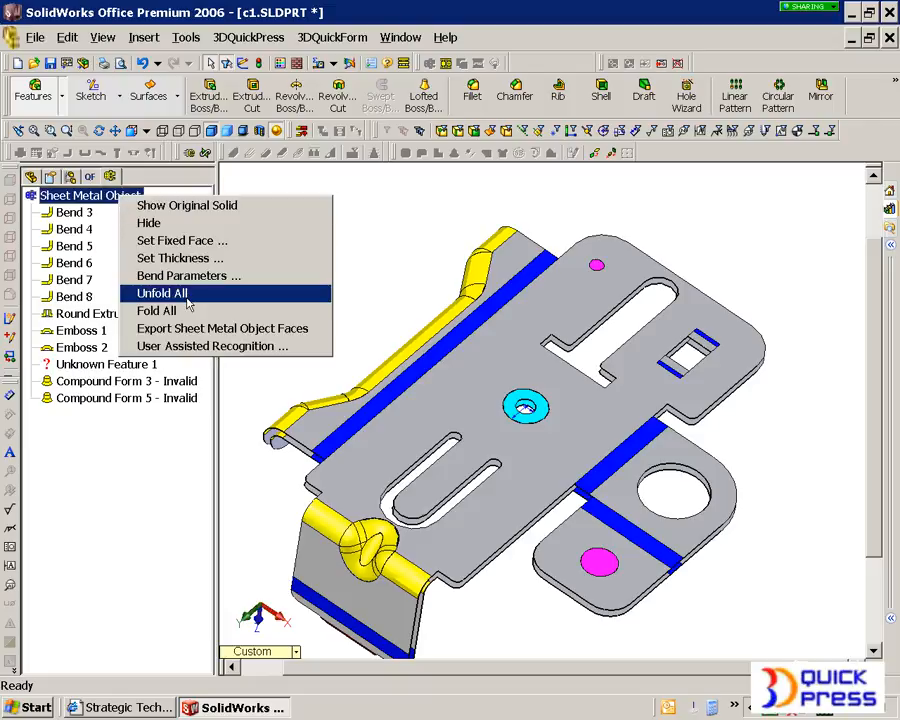
pyautogui.click(190, 346)
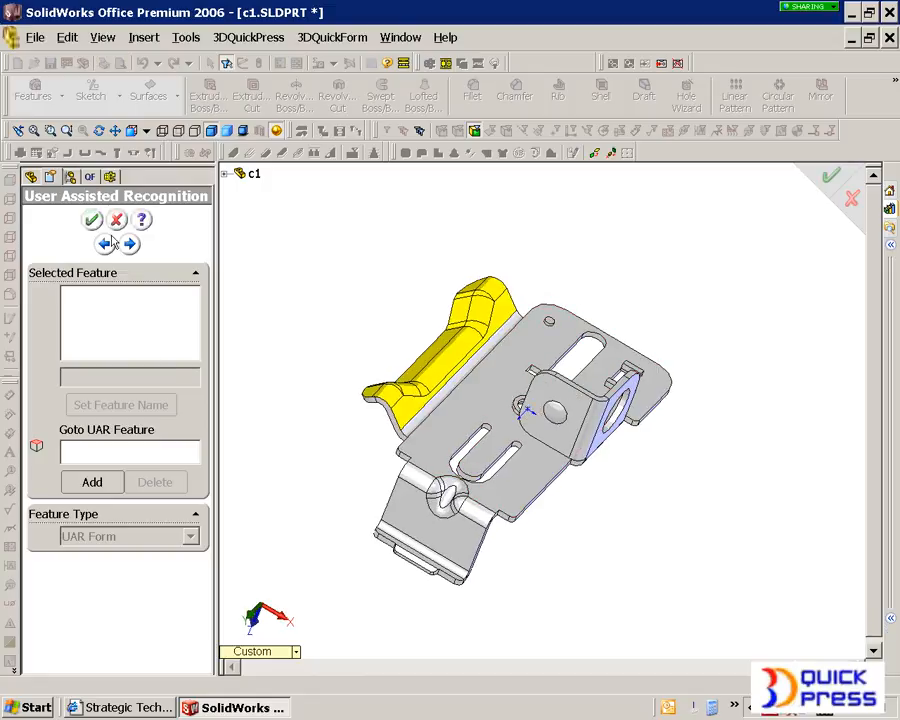
pyautogui.click(105, 245)
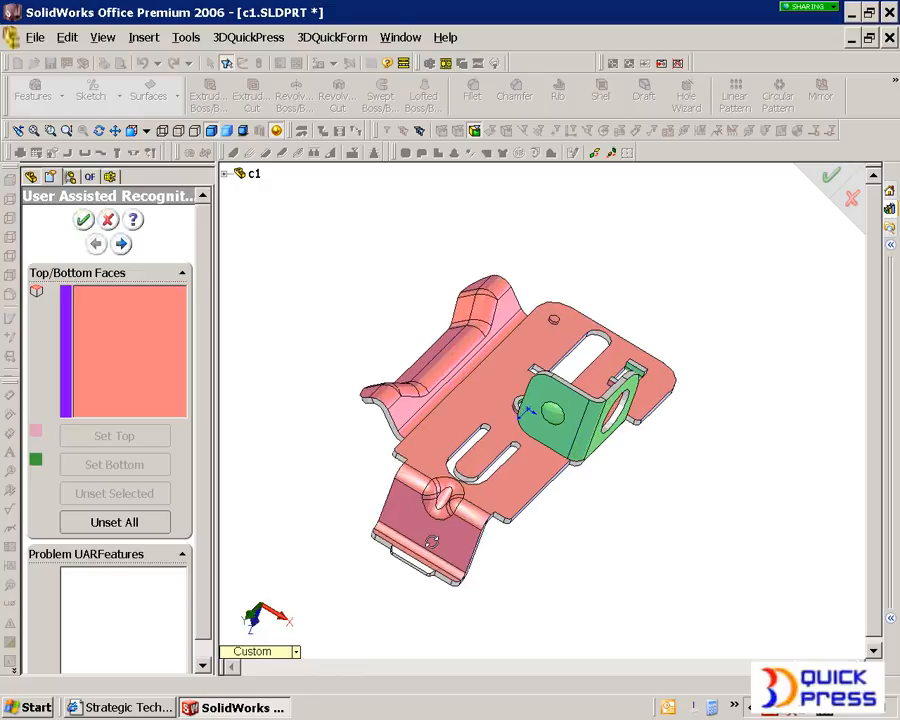
pyautogui.scroll(-3, 460, 550)
pyautogui.scroll(-2, 460, 550)
pyautogui.click(372, 502)
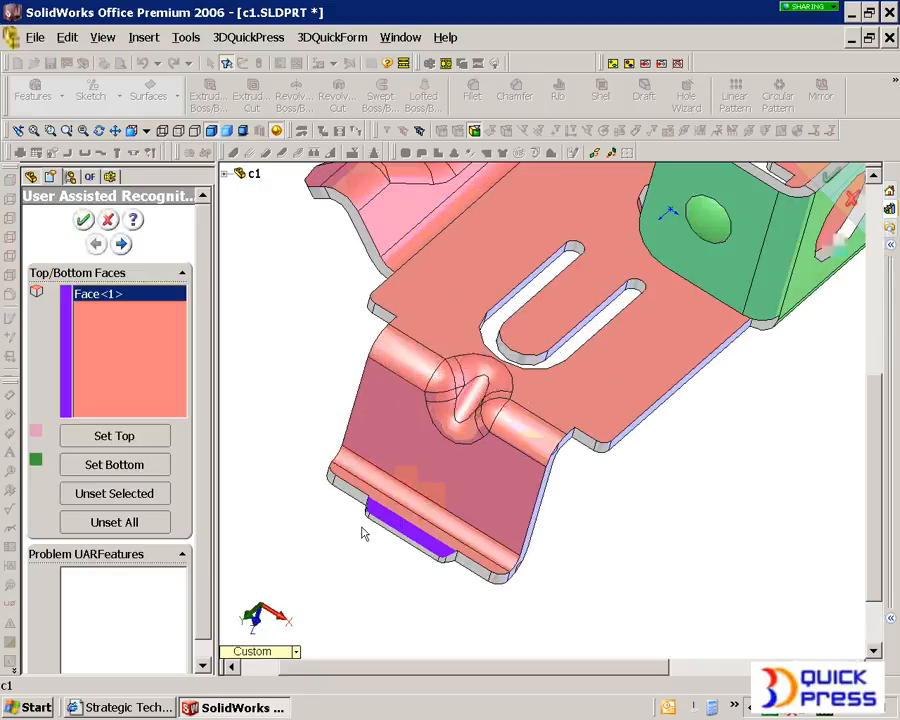
pyautogui.moveTo(370, 500); pyautogui.dragTo(662, 528, button='middle')
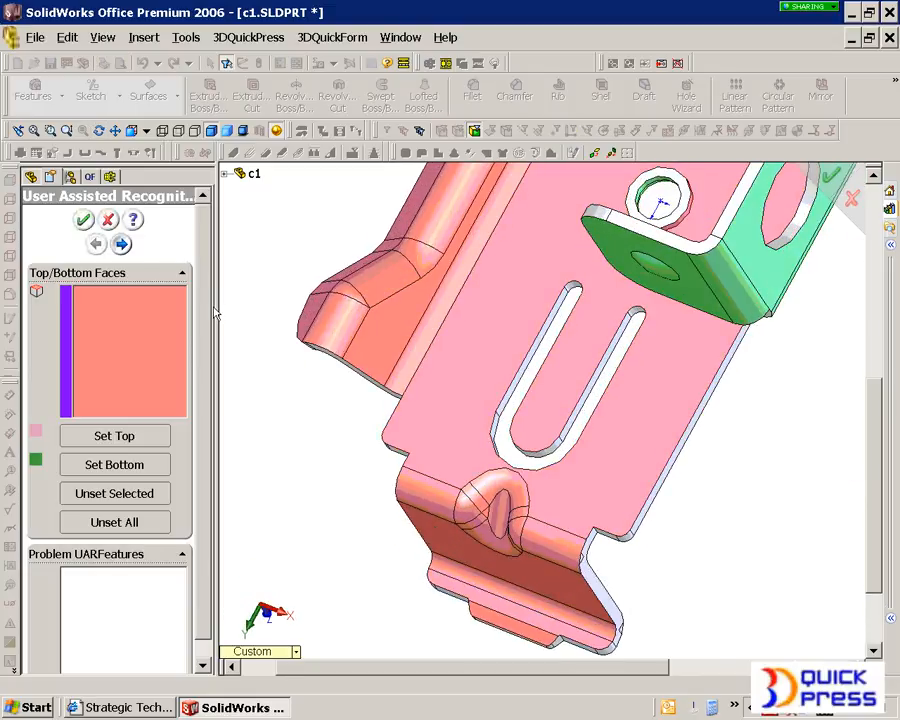
pyautogui.click(122, 244)
# - Add a UAR Form feature made of the small end tab's outer face
pyautogui.moveTo(602, 537); pyautogui.dragTo(656, 536, button='middle')
pyautogui.scroll(-3, 566, 592)
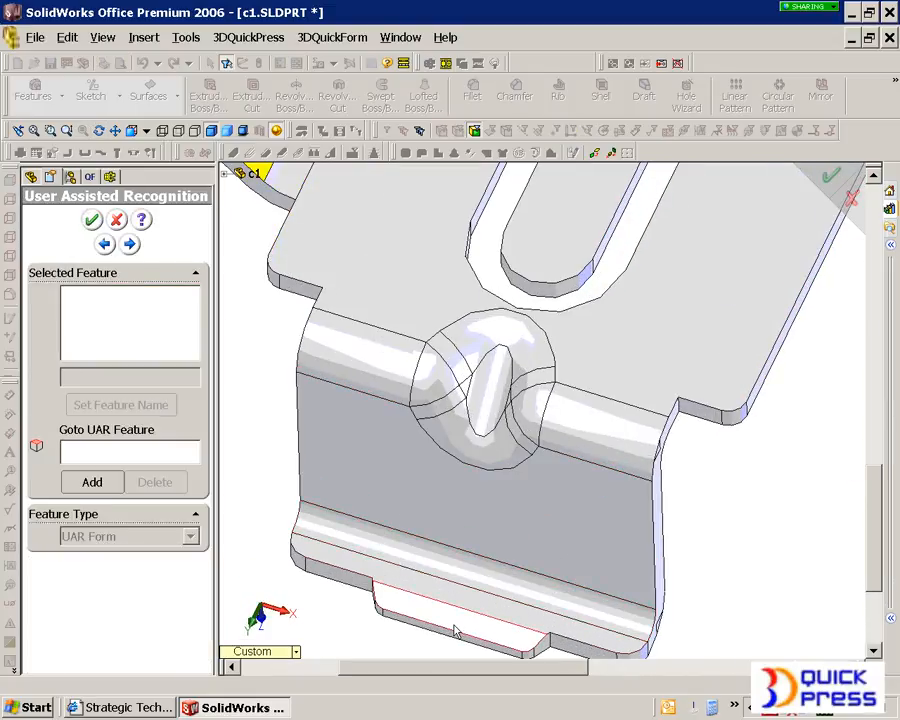
pyautogui.click(92, 482)
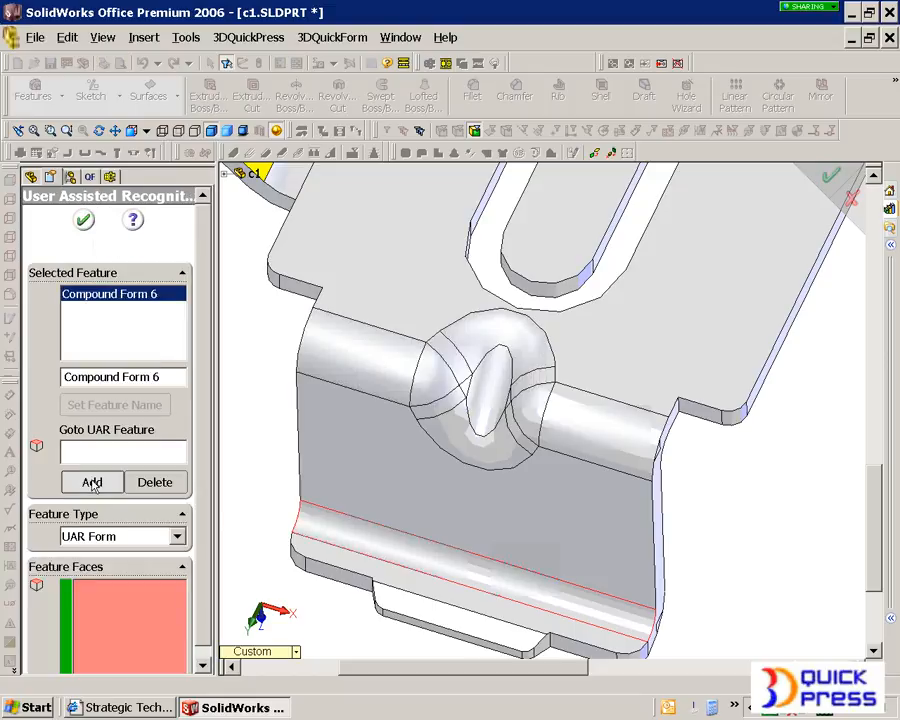
pyautogui.click(405, 613)
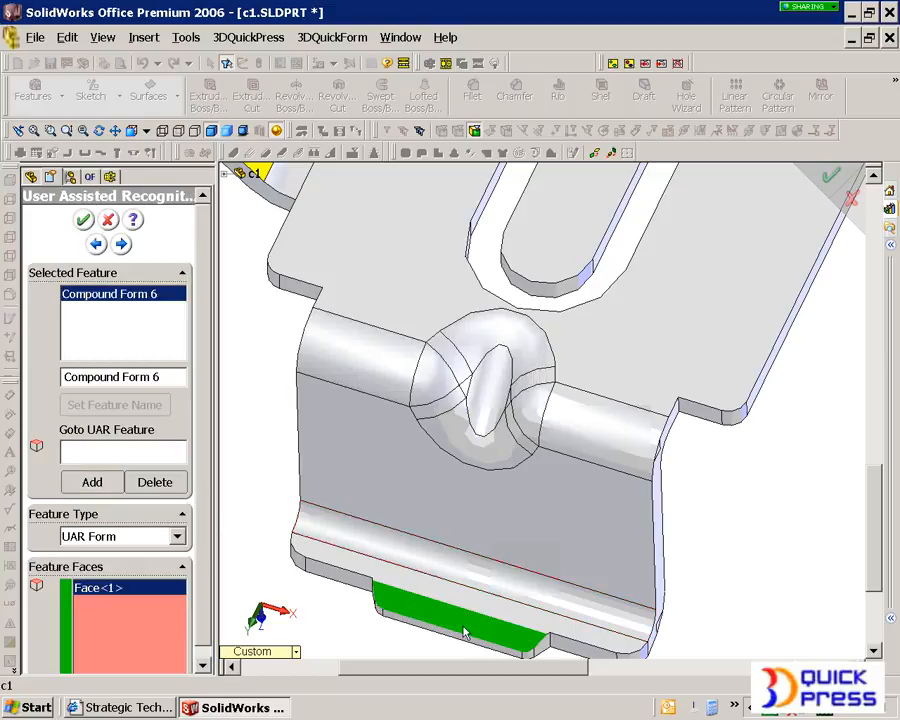
# - Add a Bend While Form gusset and assign the end flange, both bend segments and base plate on the dimple's visible side as gusset base faces
pyautogui.click(92, 482)
pyautogui.click(114, 537)
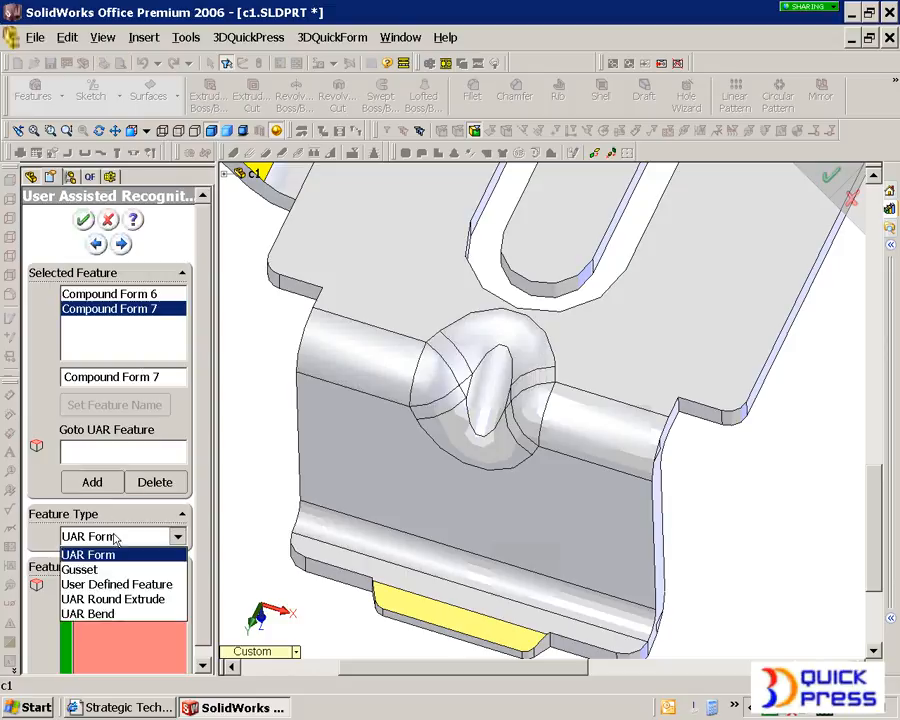
pyautogui.click(80, 569)
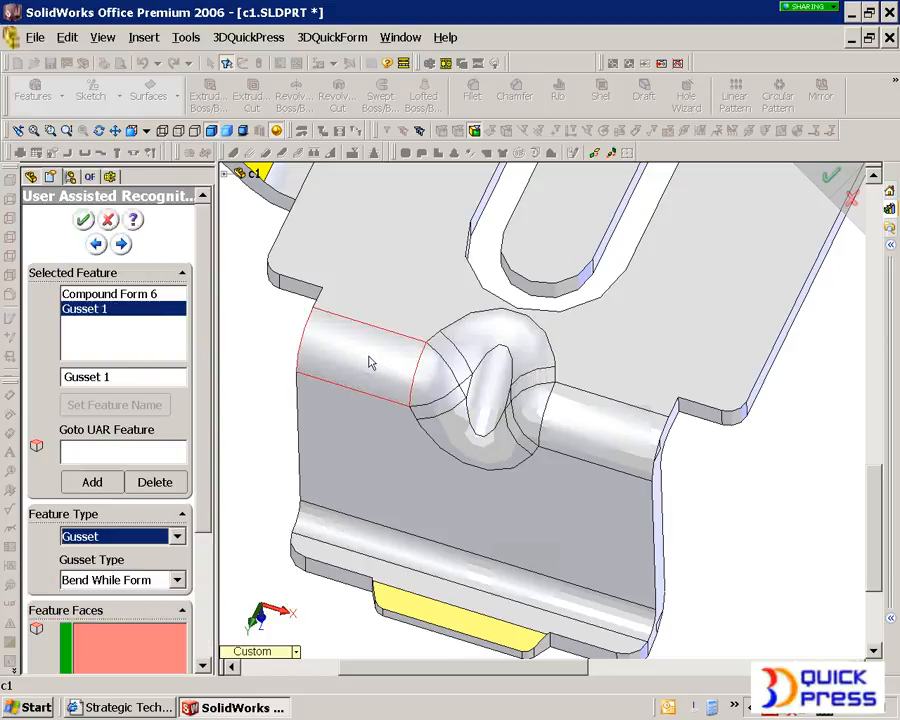
pyautogui.moveTo(204, 438); pyautogui.dragTo(199, 574)
pyautogui.click(150, 632)
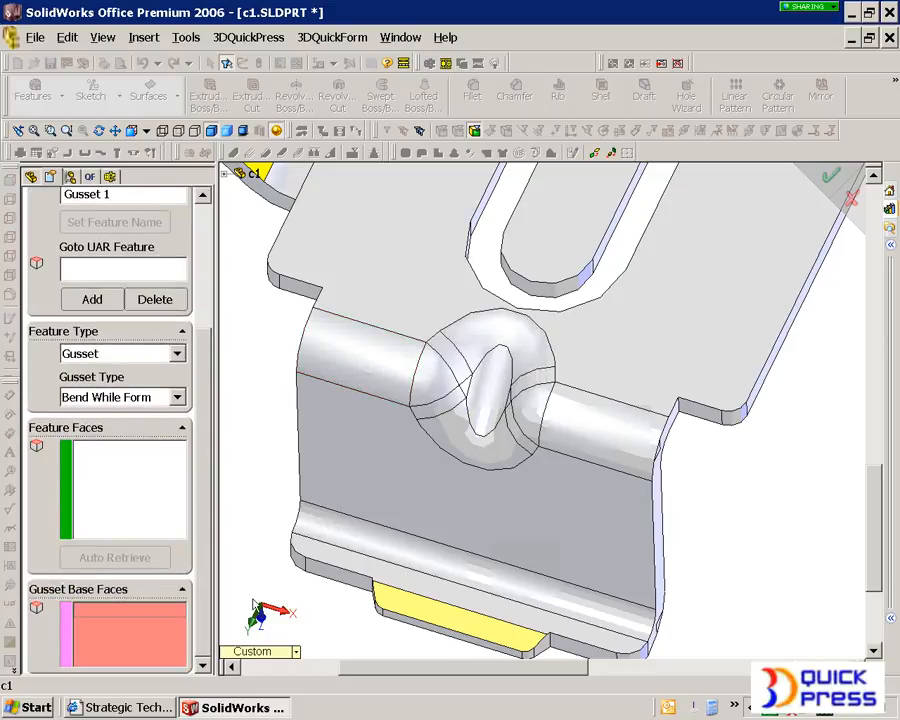
pyautogui.click(391, 447)
pyautogui.click(387, 379)
pyautogui.click(462, 296)
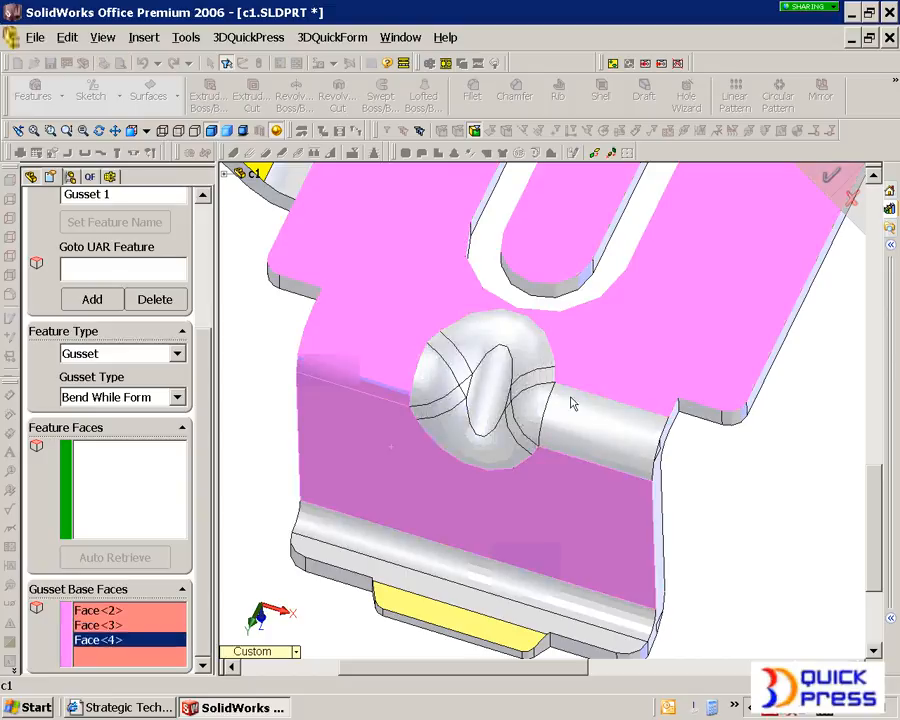
pyautogui.click(579, 442)
# - Add the end flange, base plate and bend faces on the sheet's opposite side to the gusset base faces
pyautogui.moveTo(579, 442); pyautogui.dragTo(481, 449, button='middle')
pyautogui.click(505, 425)
pyautogui.click(520, 393)
pyautogui.click(643, 436)
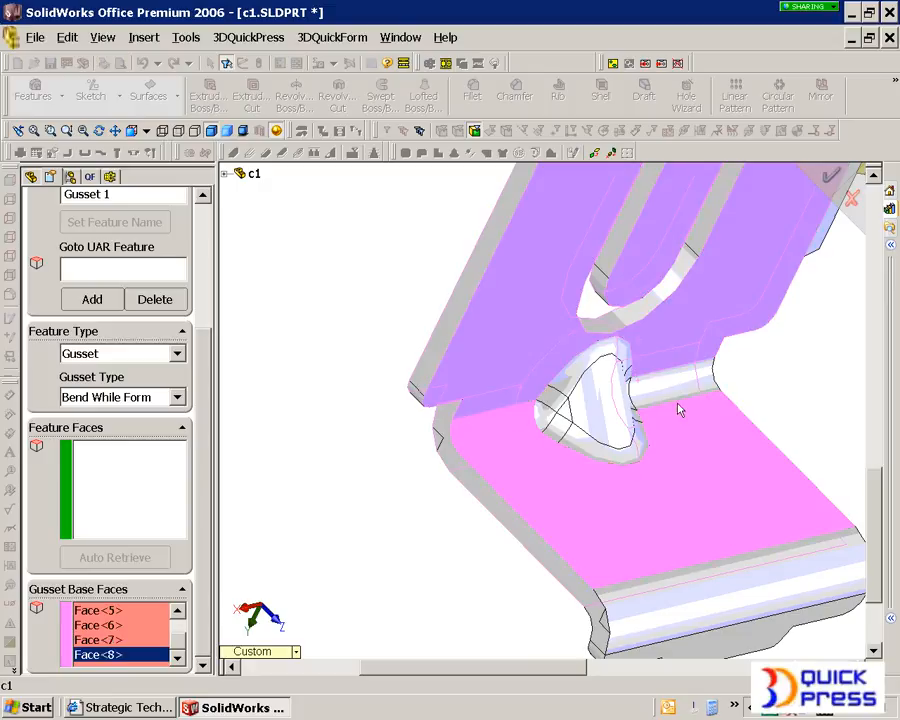
pyautogui.click(670, 400)
# - Pick one gusset face on each side of the sheet as feature faces and auto-retrieve the remaining gusset faces
pyautogui.click(150, 515)
pyautogui.click(568, 422)
pyautogui.moveTo(568, 422); pyautogui.dragTo(376, 368, button='middle')
pyautogui.click(277, 265)
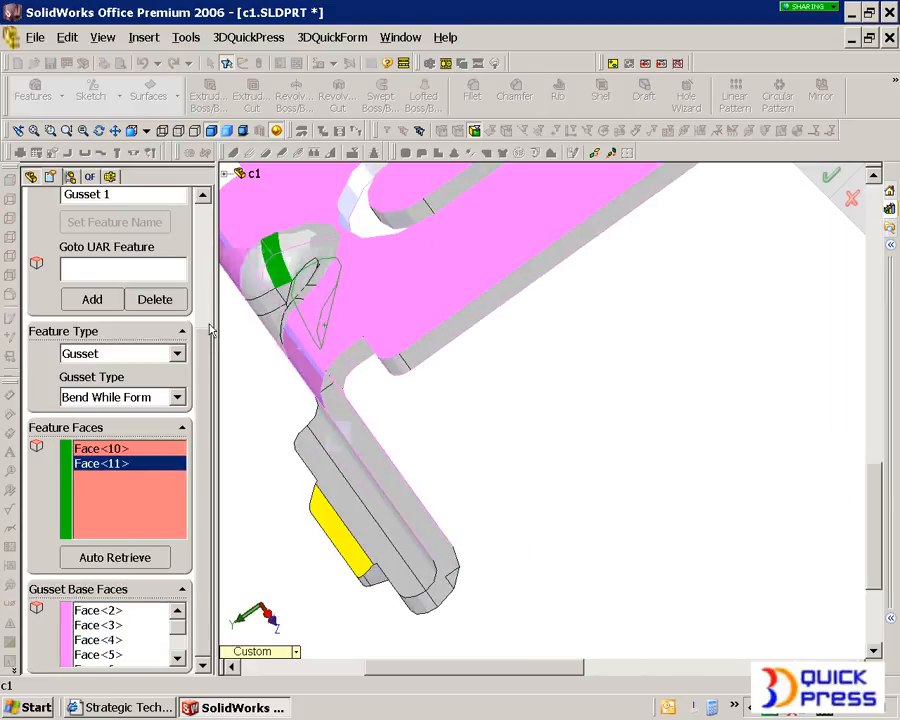
pyautogui.click(168, 560)
pyautogui.moveTo(406, 426); pyautogui.dragTo(443, 397, button='middle')
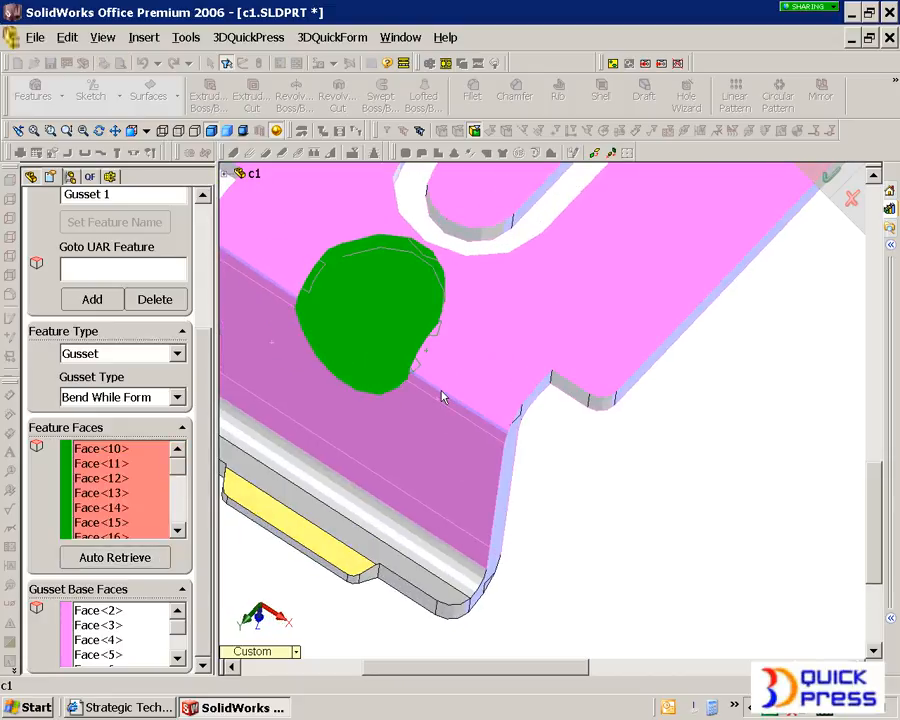
# - Add another feature for the yellow side flange and set its type to User Defined Feature
pyautogui.moveTo(202, 370); pyautogui.dragTo(197, 300)
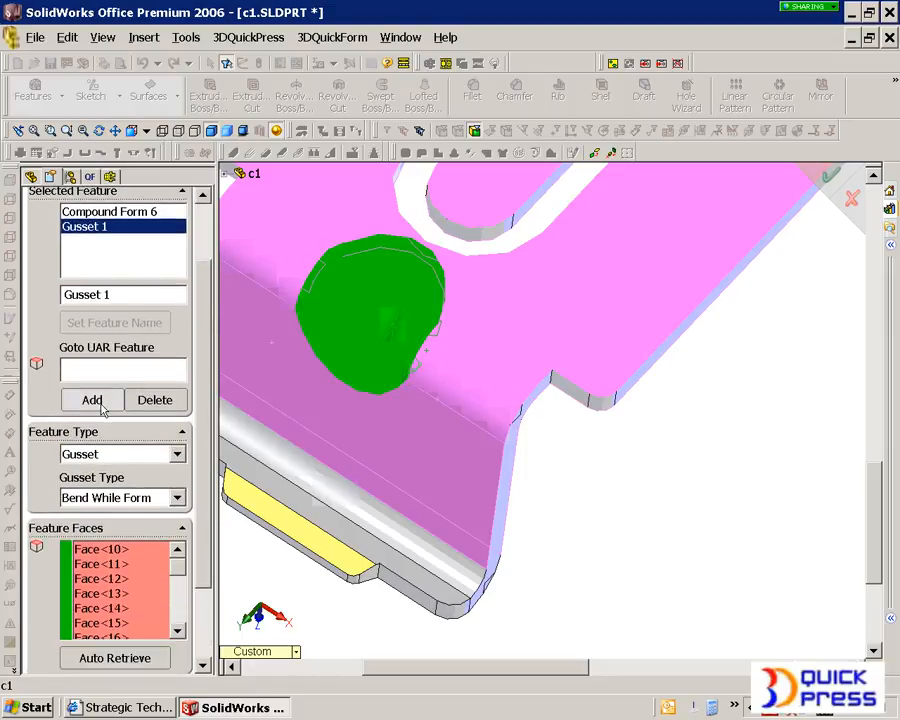
pyautogui.click(95, 400)
pyautogui.scroll(4, 406, 426)
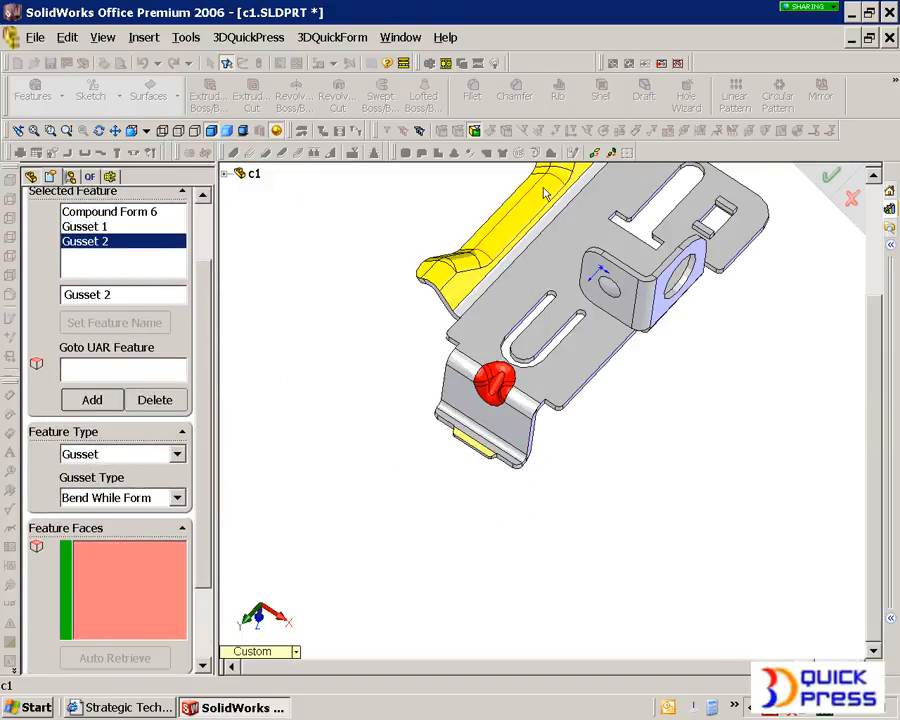
pyautogui.scroll(-5, 538, 210)
pyautogui.moveTo(550, 303); pyautogui.dragTo(550, 336, button='middle')
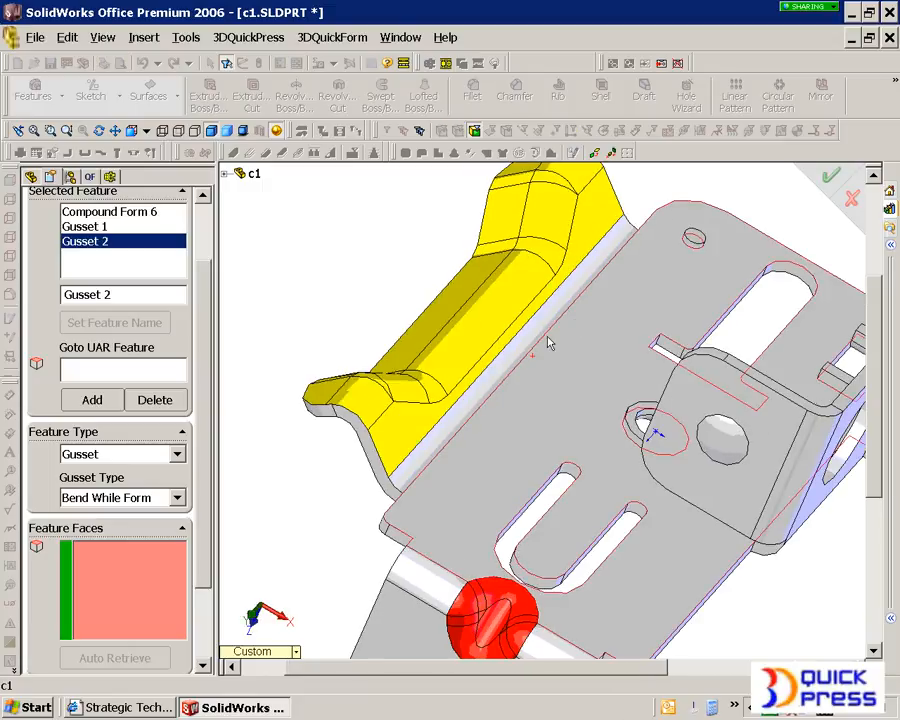
pyautogui.moveTo(412, 396); pyautogui.dragTo(392, 418, button='middle')
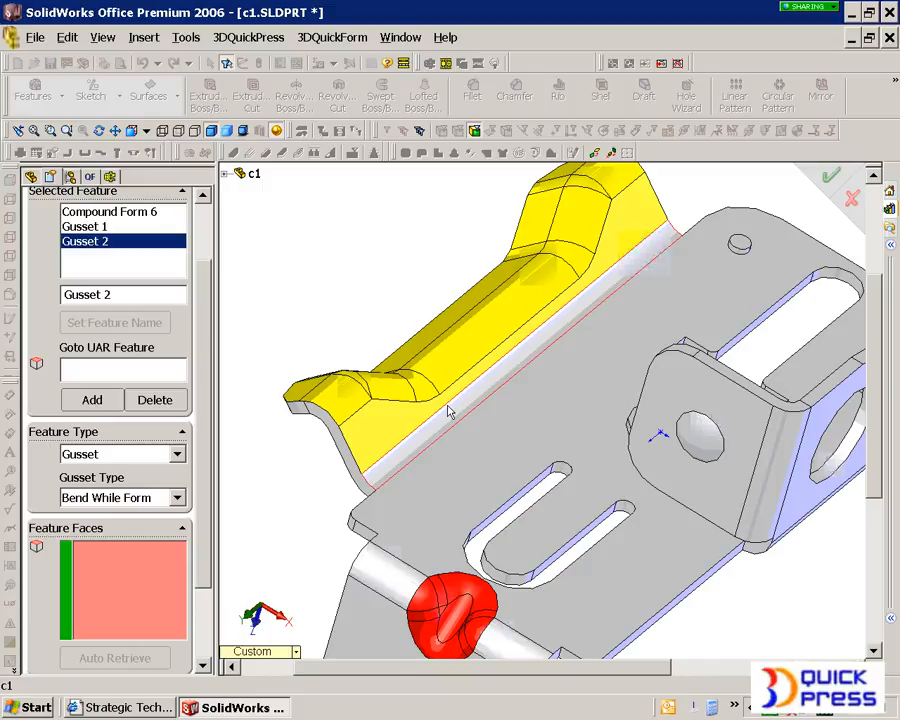
pyautogui.click(117, 454)
pyautogui.click(112, 502)
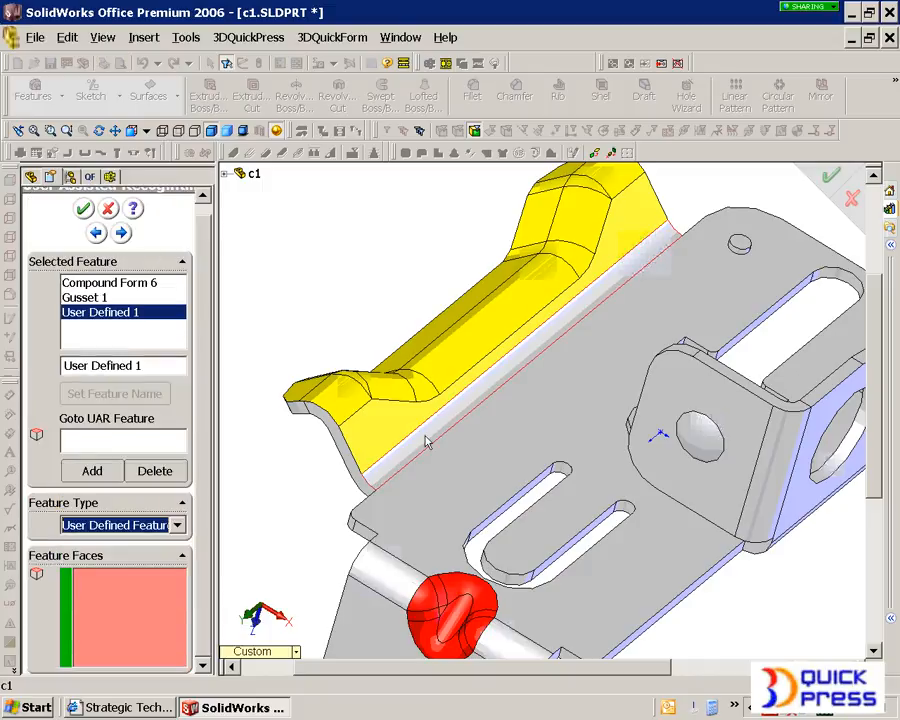
# - Assign Face Group 1 and Face Group 2 of the side flange, excluding its flat faces, and complete the User Assisted Recognition
pyautogui.click(366, 422)
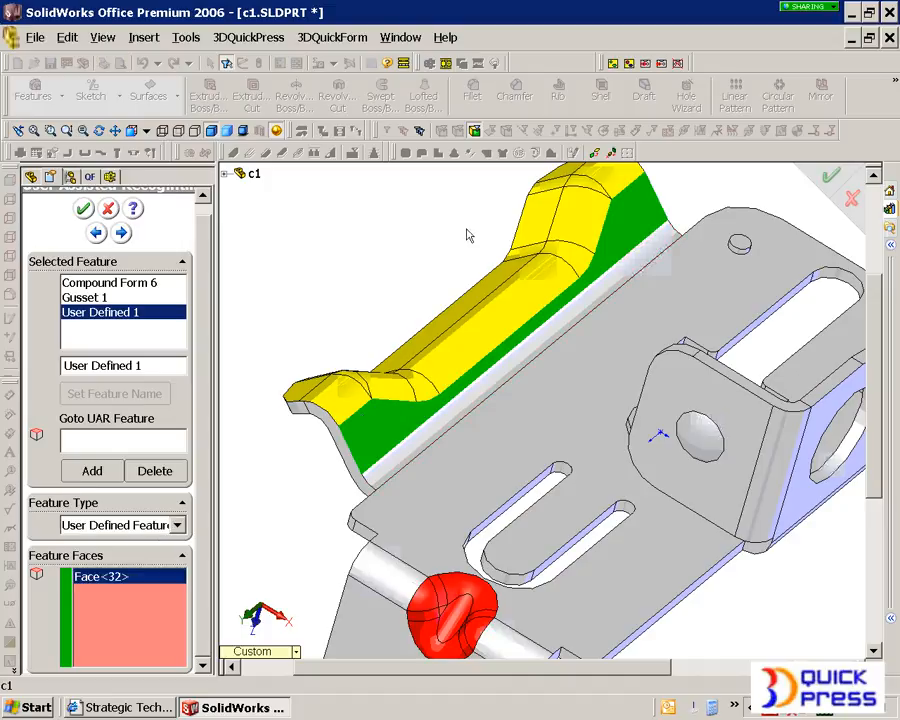
pyautogui.click(628, 67)
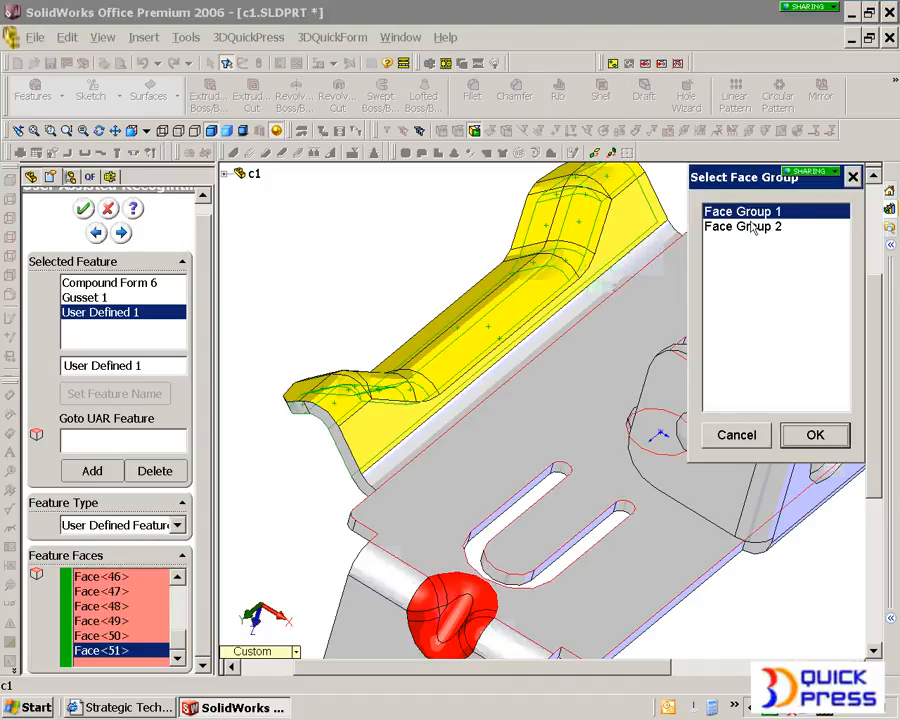
pyautogui.keyDown('ctrl'); pyautogui.click(752, 226); pyautogui.keyUp('ctrl')
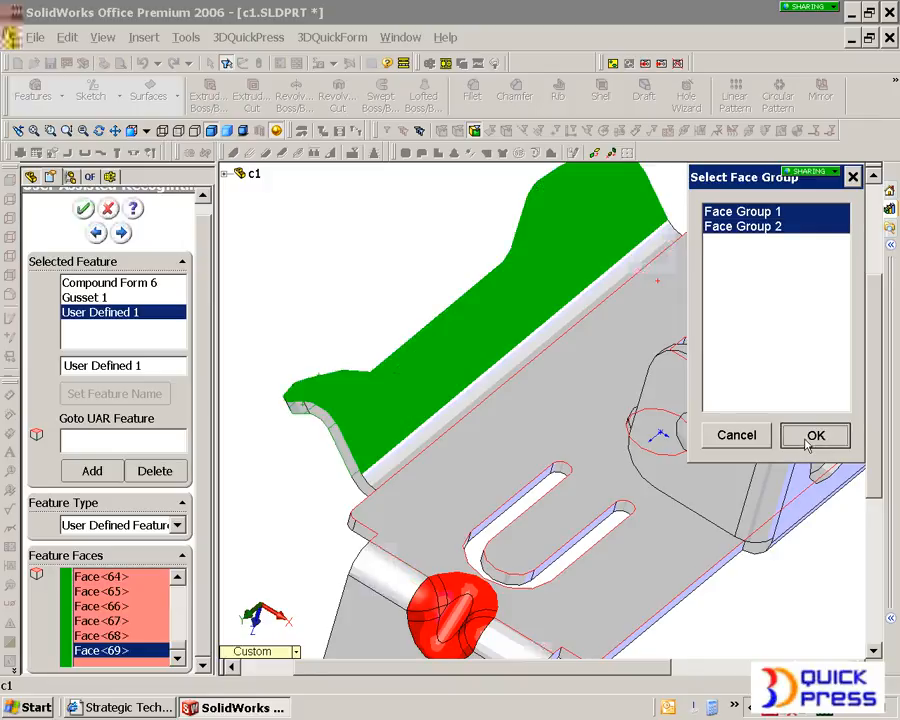
pyautogui.click(812, 436)
pyautogui.moveTo(398, 424); pyautogui.dragTo(496, 420, button='middle')
pyautogui.click(689, 370)
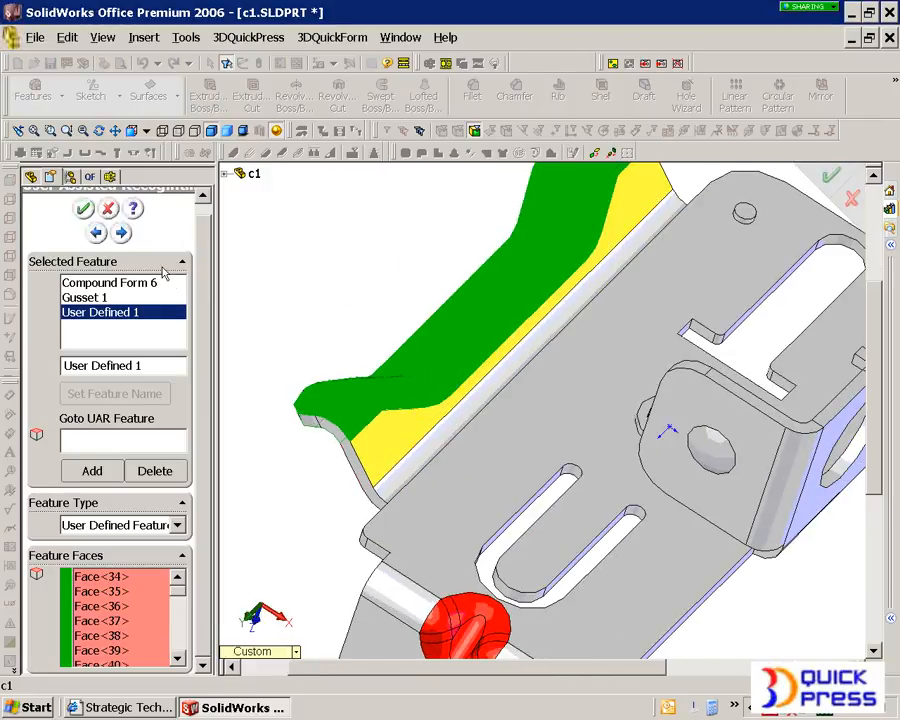
pyautogui.click(86, 210)
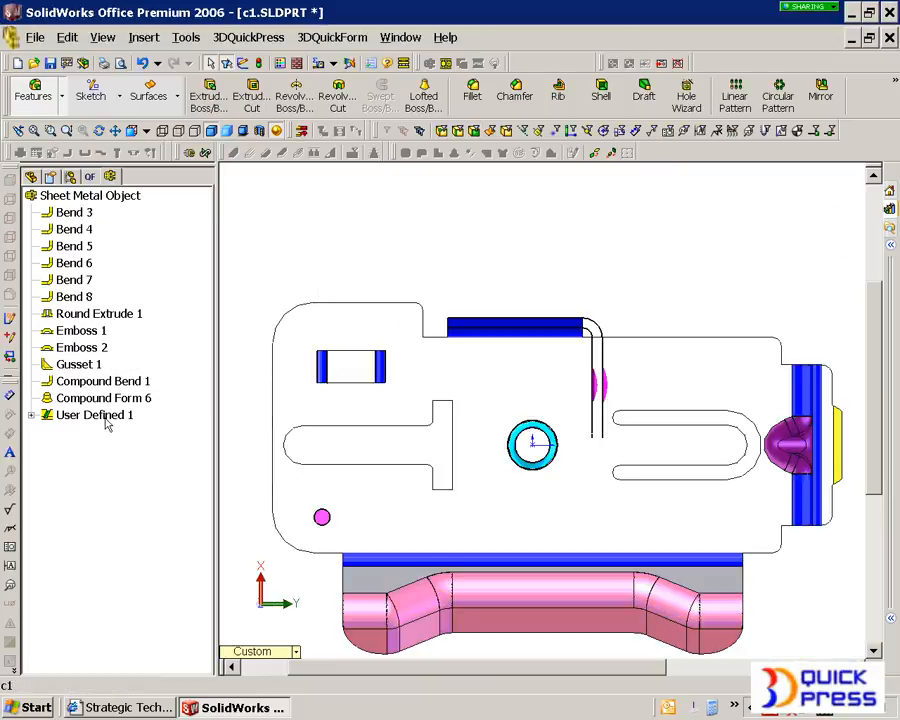
# - Expand the user-defined feature to its states and steps and unfold the whole sheet metal object
pyautogui.click(31, 415)
pyautogui.click(47, 433)
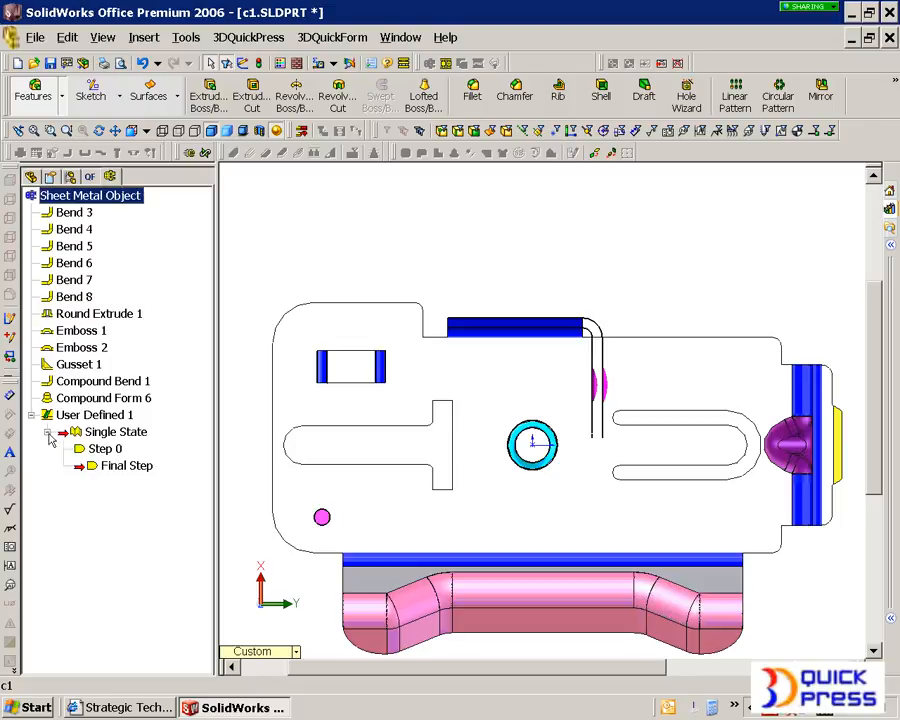
pyautogui.rightClick(94, 200)
pyautogui.click(240, 296)
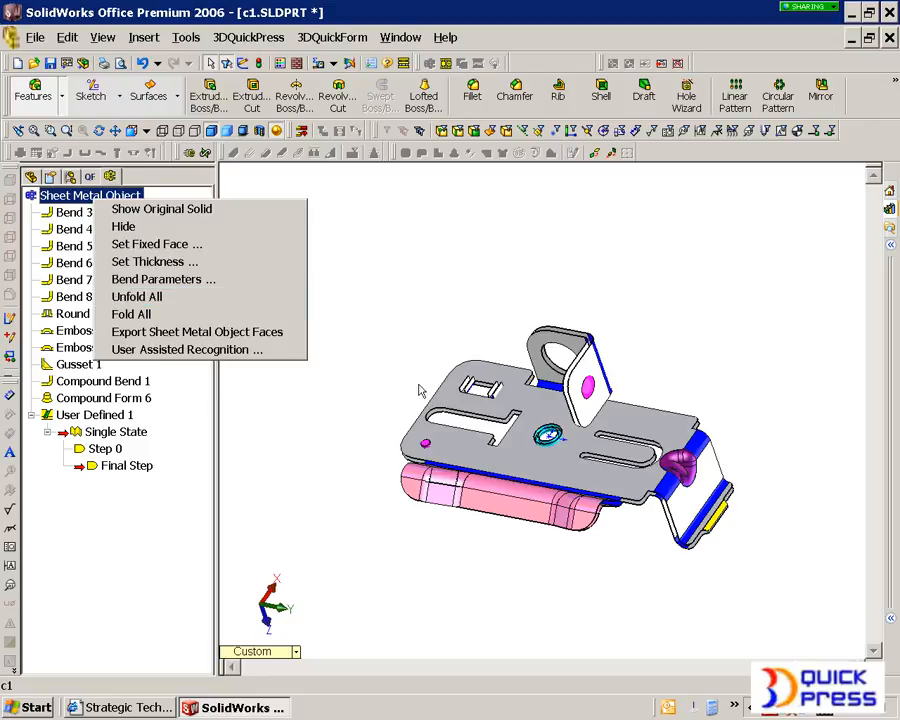
# - Examine the unfolded part, especially the flattened gusset, the end tab and the side flange's outline without its form
pyautogui.scroll(-4, 676, 487)
pyautogui.scroll(3, 645, 460)
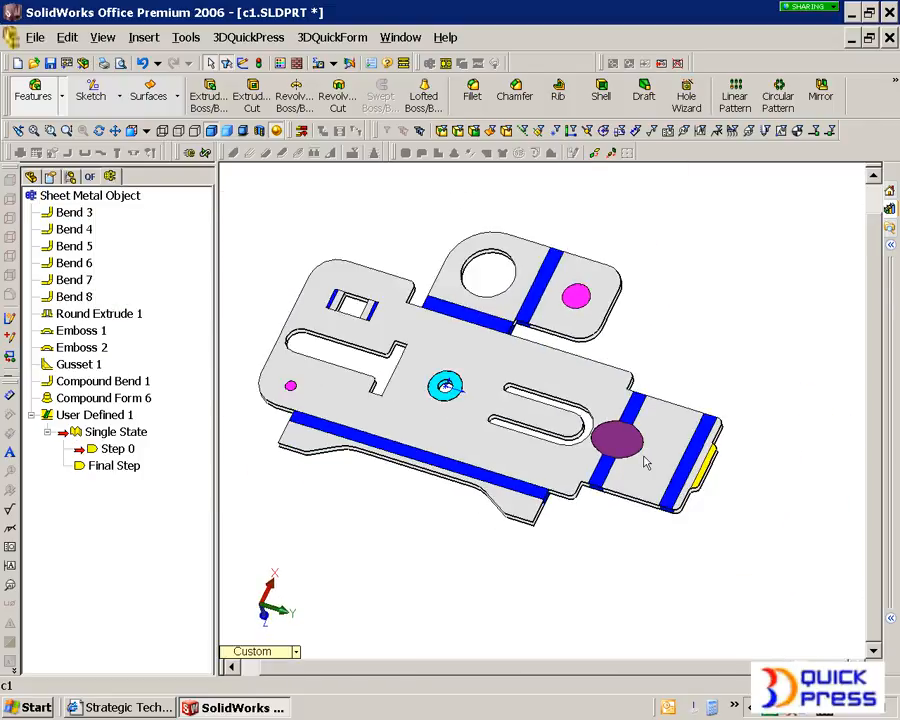
pyautogui.scroll(-4, 610, 458)
pyautogui.scroll(5, 604, 456)
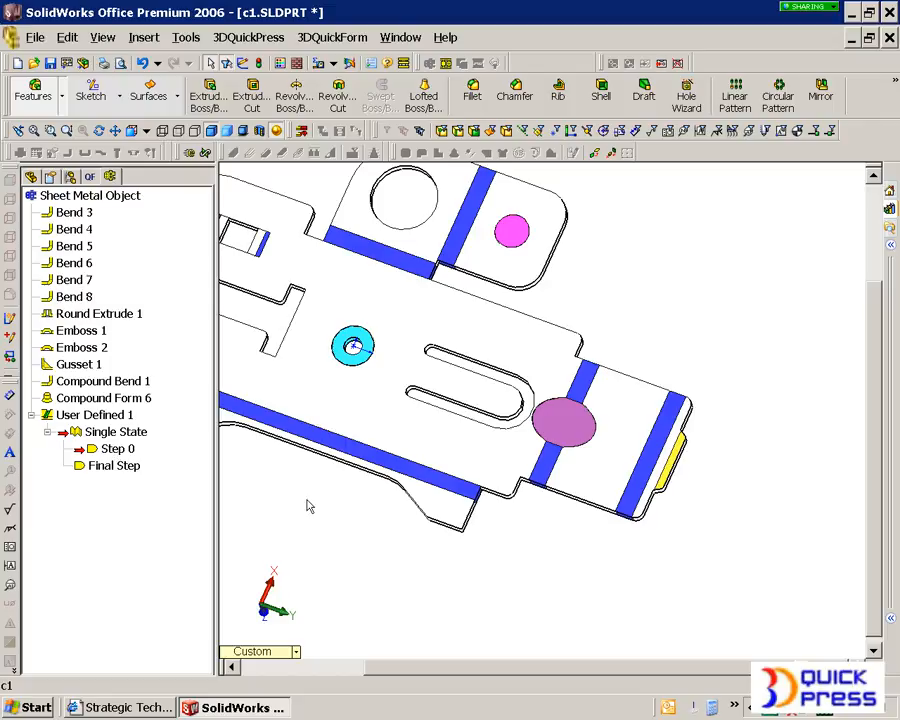
pyautogui.scroll(3, 352, 450)
pyautogui.scroll(-5, 233, 427)
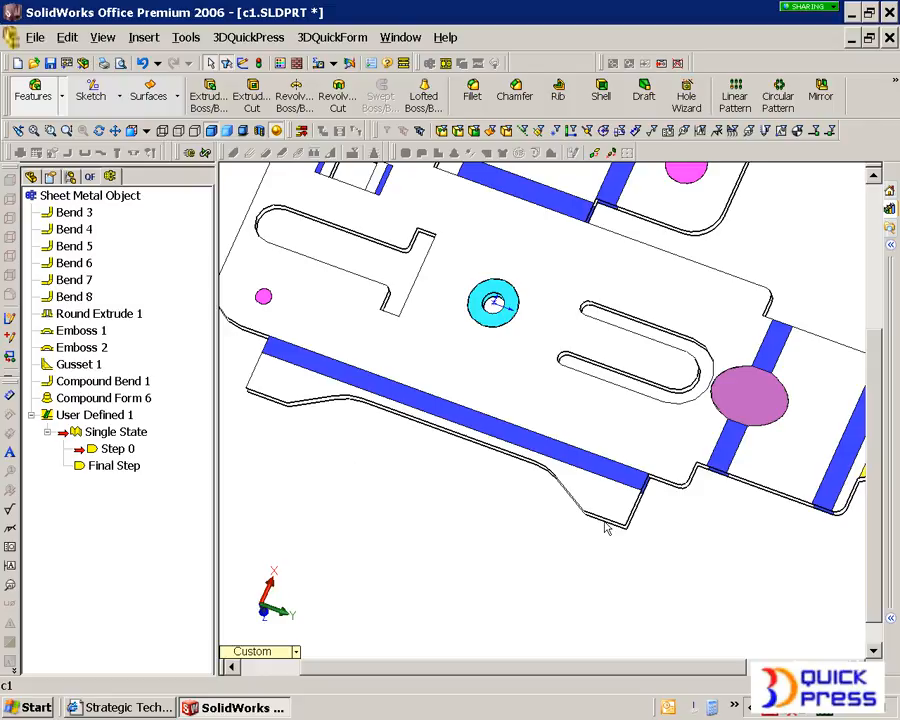
pyautogui.scroll(2, 470, 532)
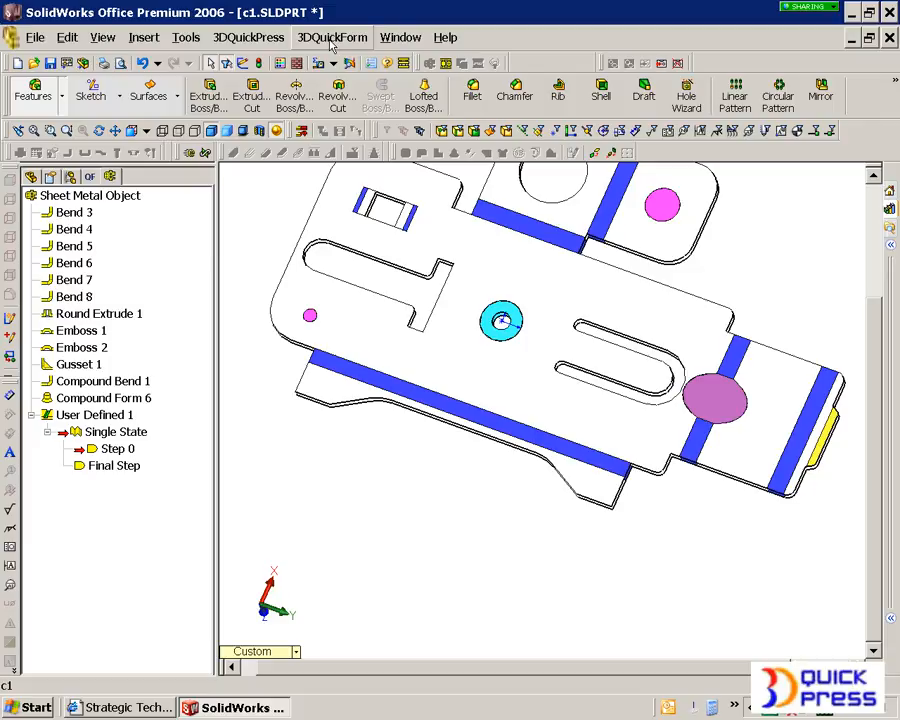
# - Hide the sheet metal object and show the original solid
pyautogui.rightClick(133, 196)
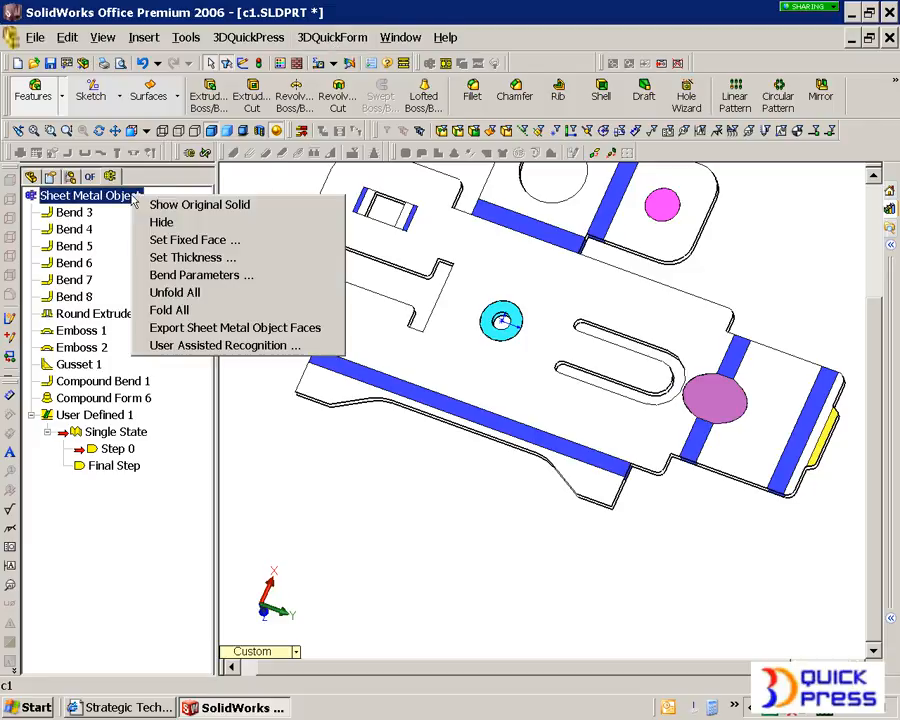
pyautogui.click(160, 221)
pyautogui.rightClick(141, 203)
pyautogui.click(151, 204)
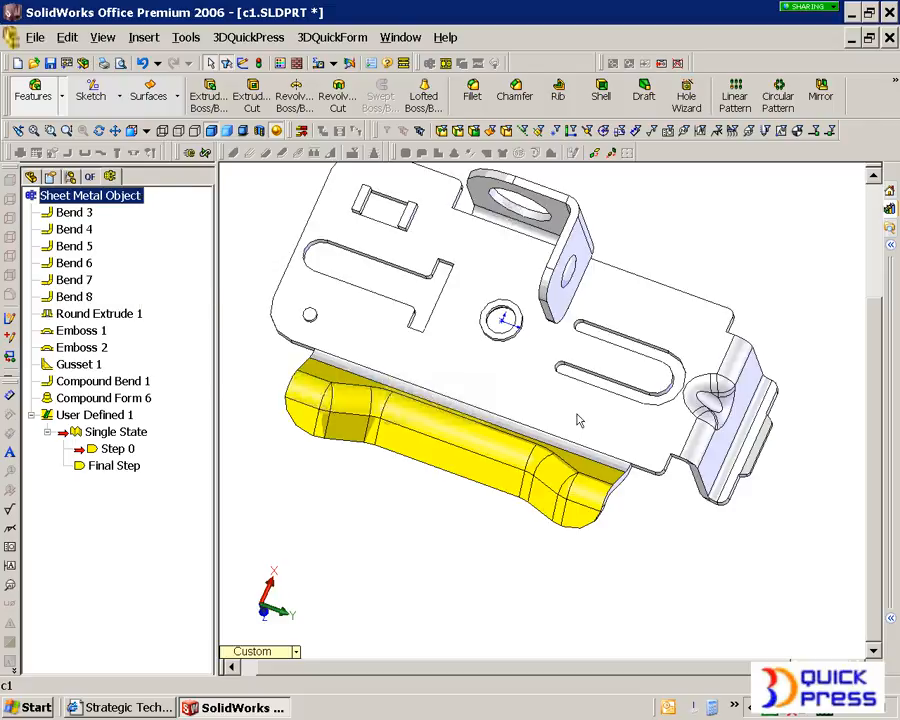
pyautogui.moveTo(551, 428); pyautogui.dragTo(540, 486, button='middle')
pyautogui.scroll(-3, 565, 478)
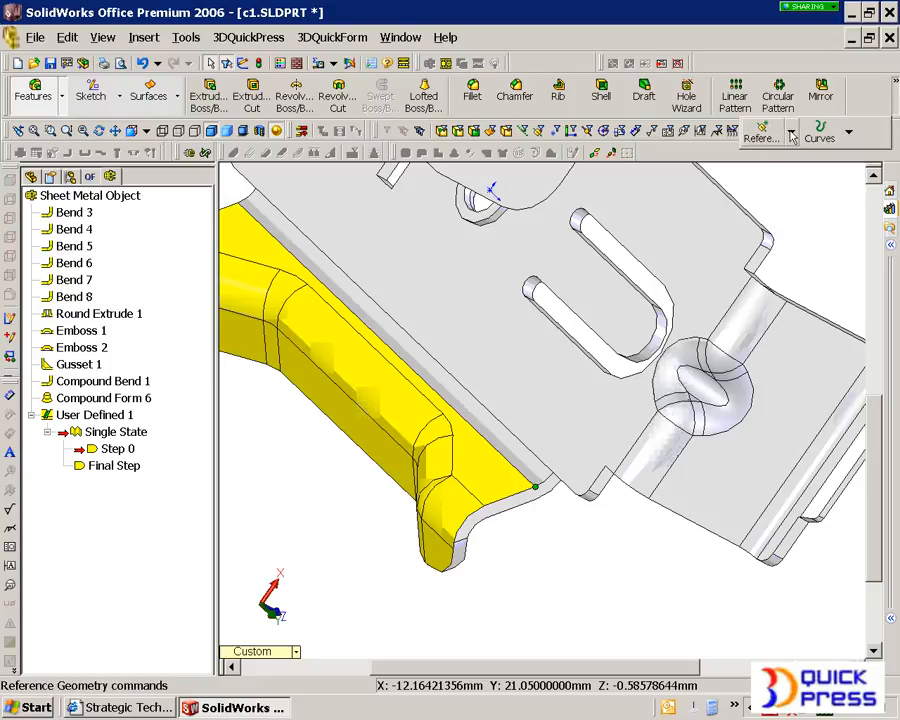
pyautogui.click(789, 131)
pyautogui.click(682, 220)
pyautogui.click(467, 280)
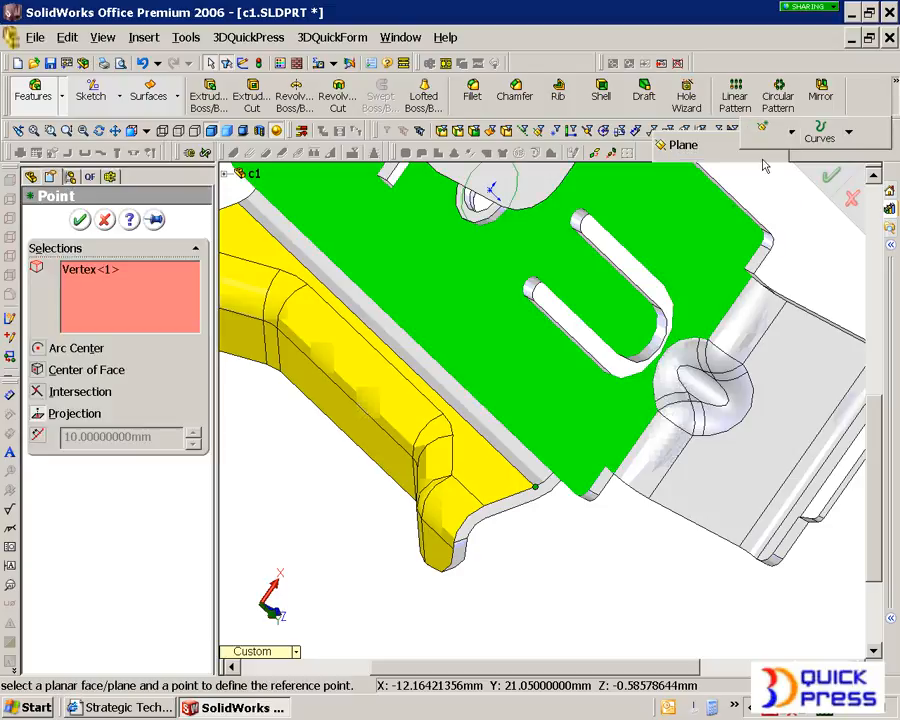
pyautogui.press('Return')
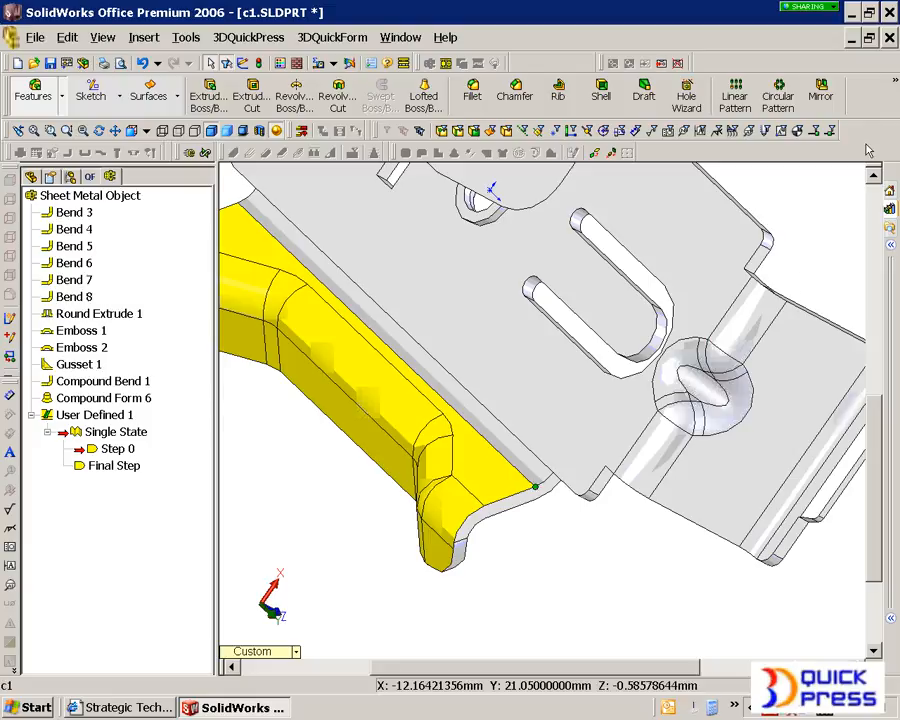
# - Create a coordinate system at the end vertex of the side flange's bend line, using the flat flange face for the Z axis
pyautogui.click(766, 132)
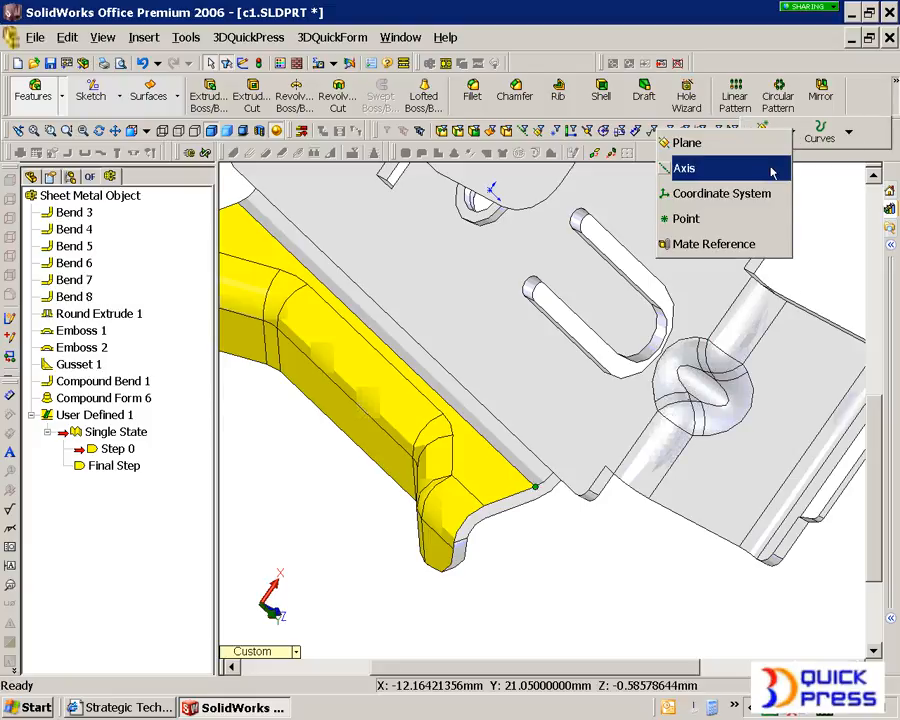
pyautogui.click(738, 195)
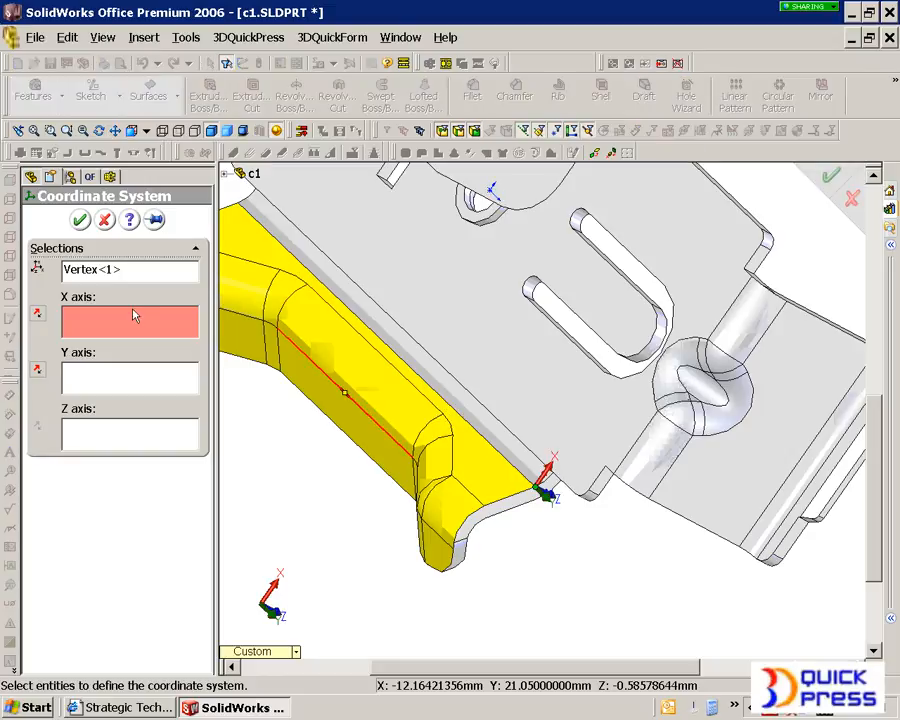
pyautogui.click(122, 433)
pyautogui.click(498, 486)
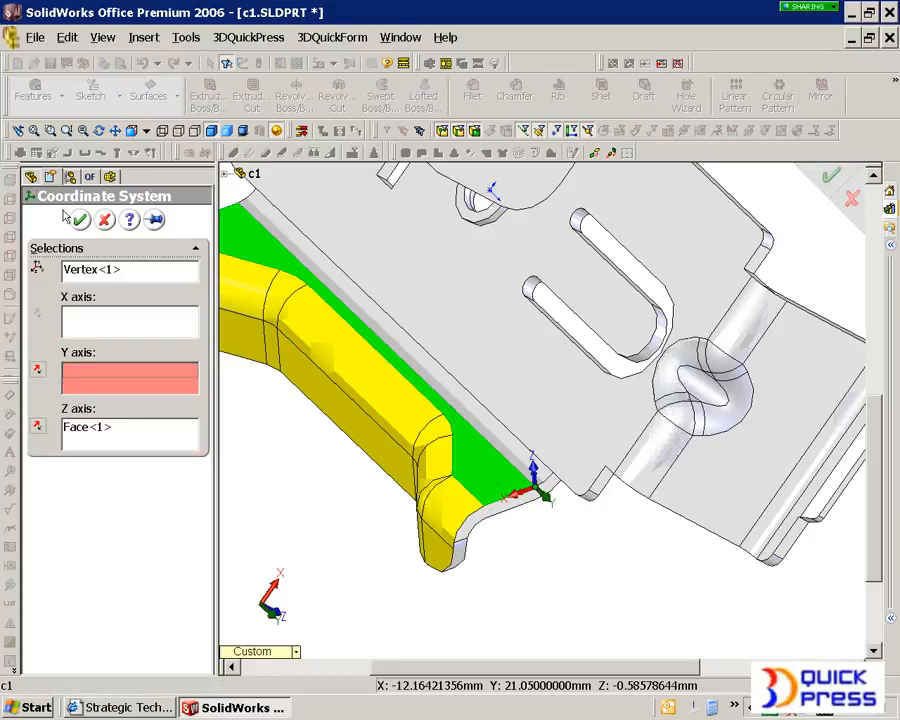
pyautogui.click(79, 219)
pyautogui.moveTo(408, 502); pyautogui.dragTo(530, 402, button='middle')
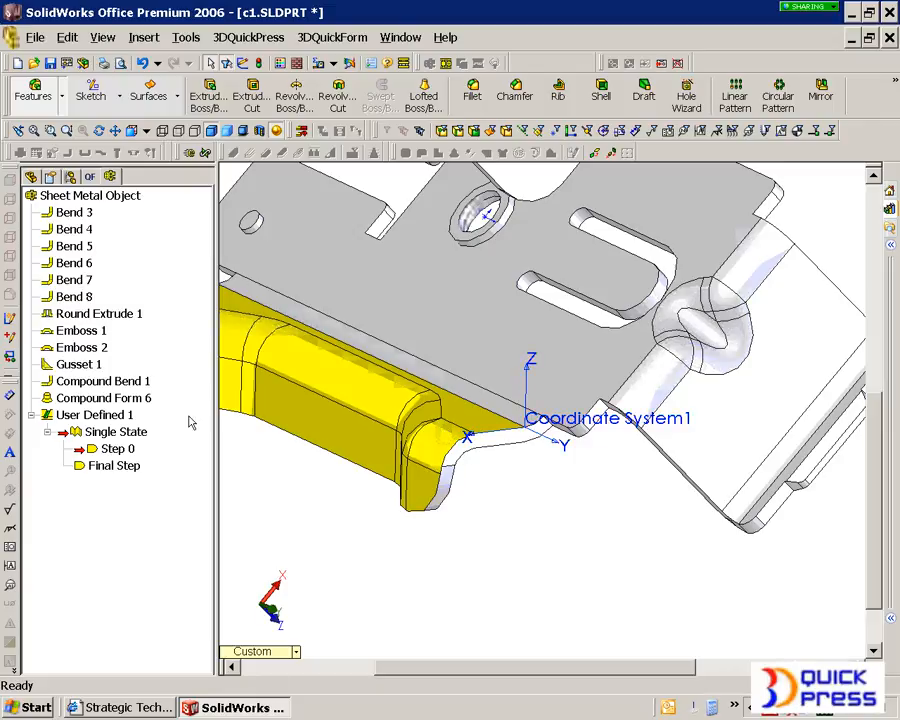
# - Start a new 3DQuickForm stamping project on c1 and assign Coordinate System1 as its coordinate system
pyautogui.click(89, 177)
pyautogui.rightClick(78, 195)
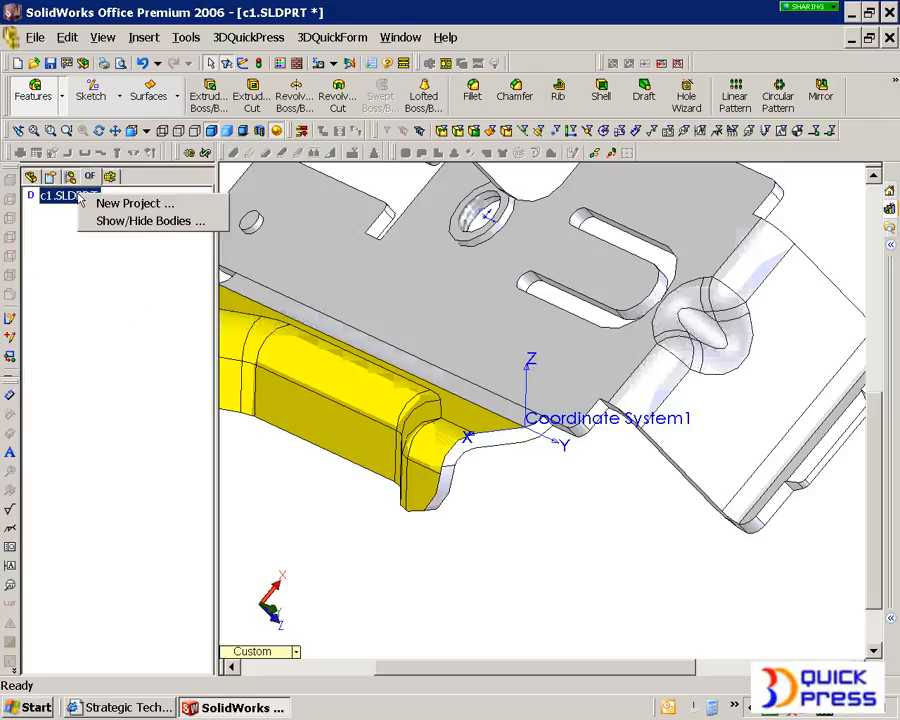
pyautogui.click(130, 205)
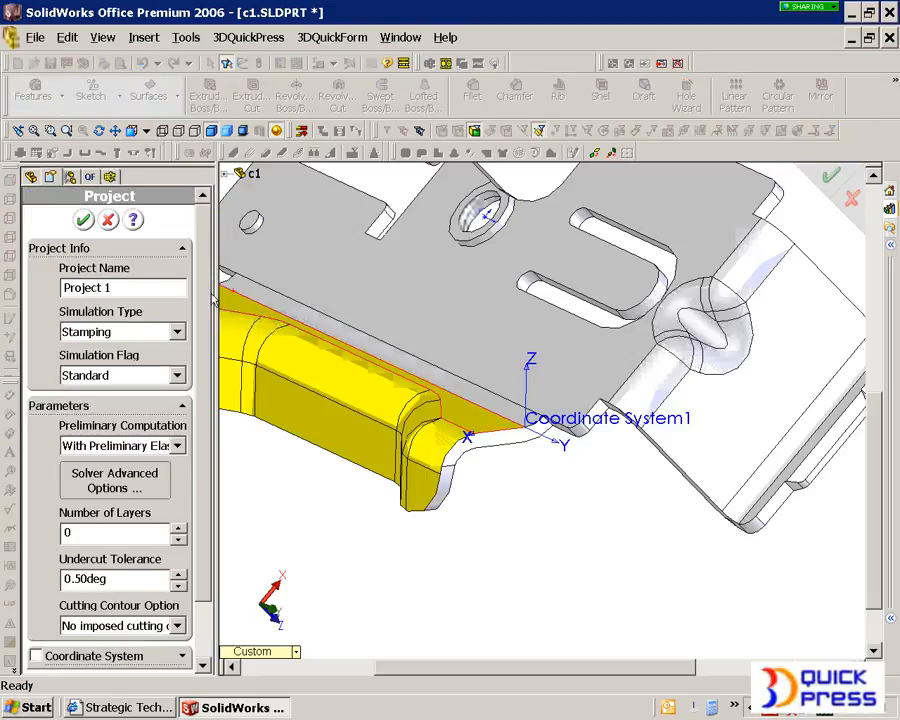
pyautogui.scroll(-3, 208, 345)
pyautogui.click(36, 589)
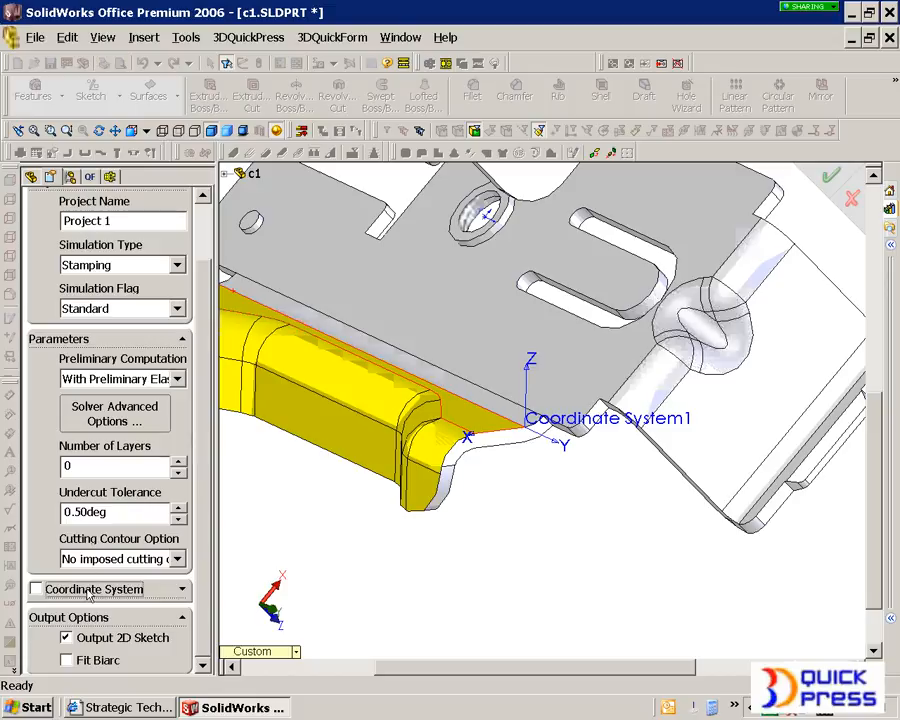
pyautogui.click(558, 433)
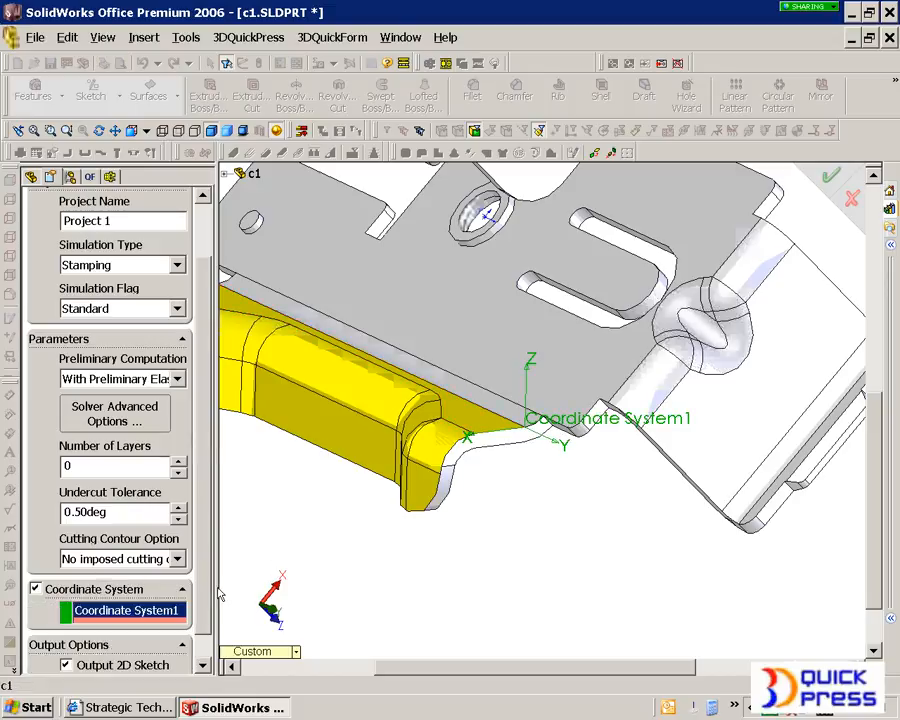
# - Turn on biarc fitting for the 2D sketch output with a 0.254 mm tolerance and create the project
pyautogui.moveTo(203, 565); pyautogui.dragTo(196, 637)
pyautogui.click(100, 657)
pyautogui.moveTo(202, 563); pyautogui.dragTo(197, 634)
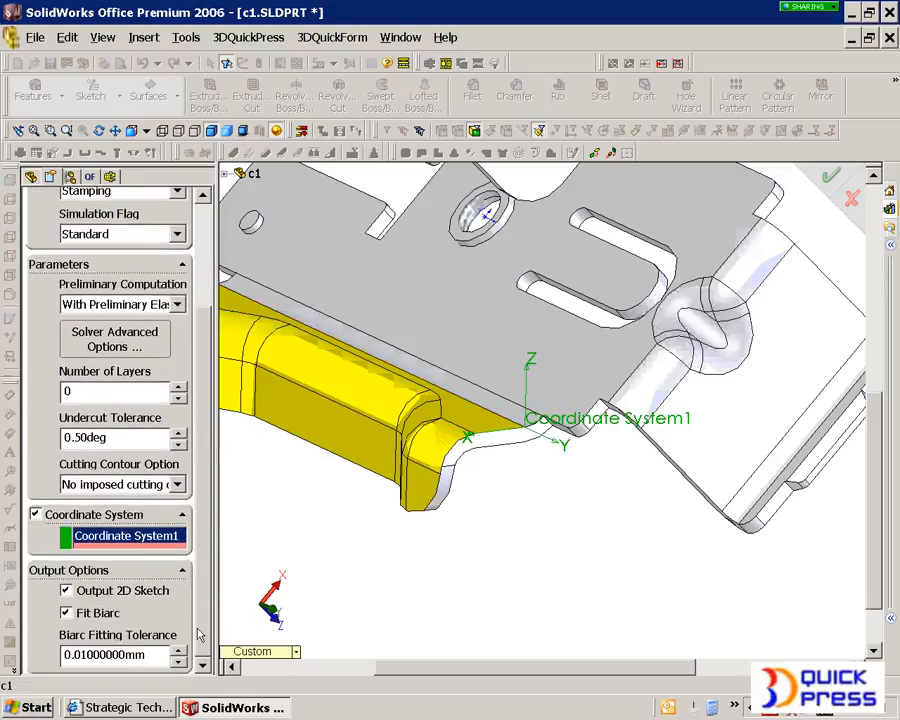
pyautogui.moveTo(146, 650); pyautogui.dragTo(32, 652)
pyautogui.write('.01')
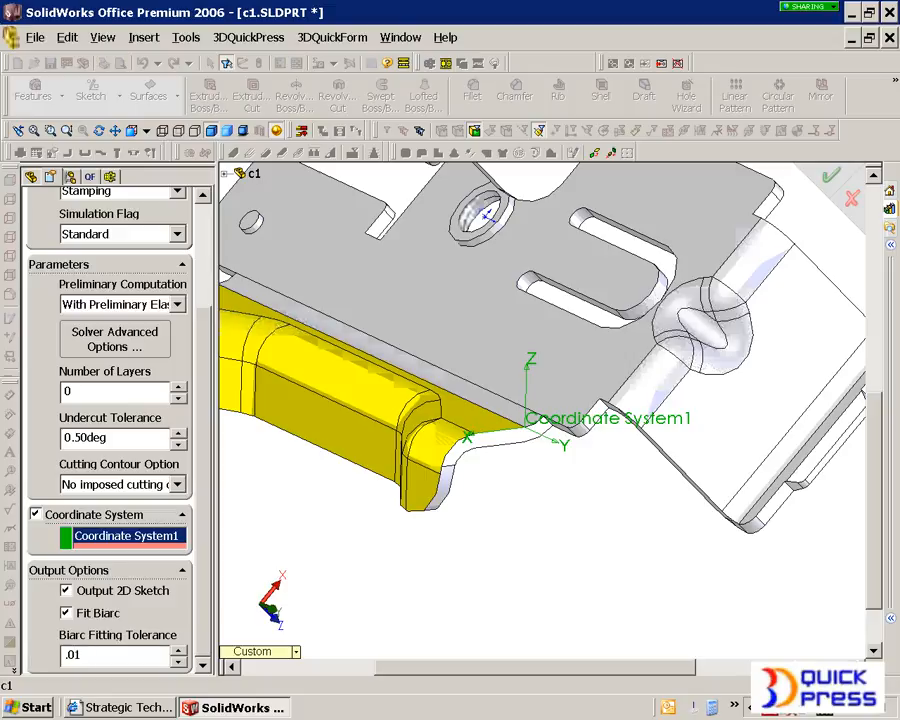
pyautogui.press('Return')
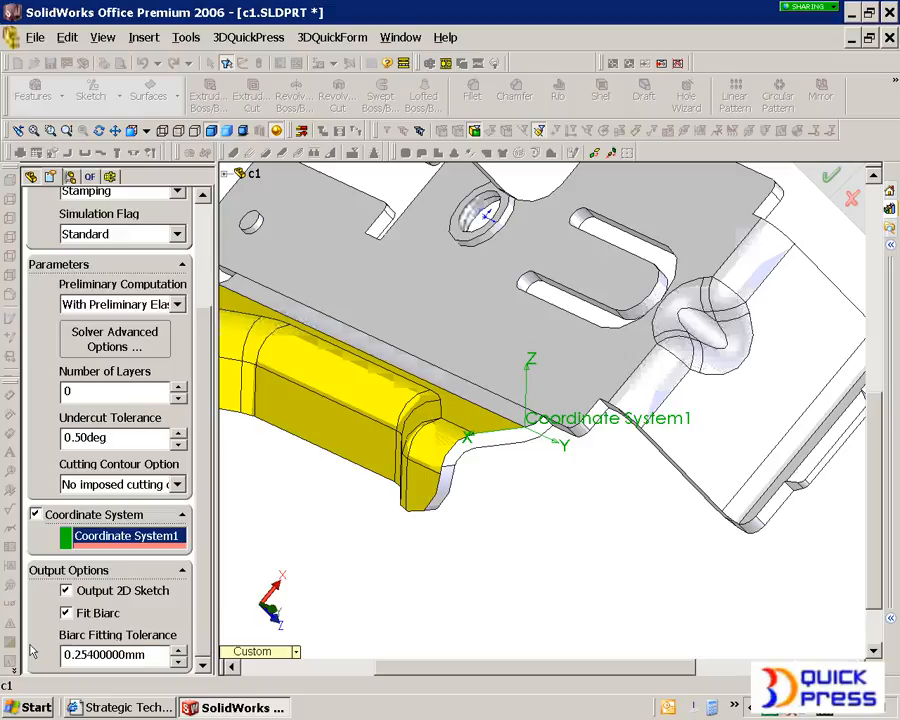
pyautogui.scroll(5, 197, 484)
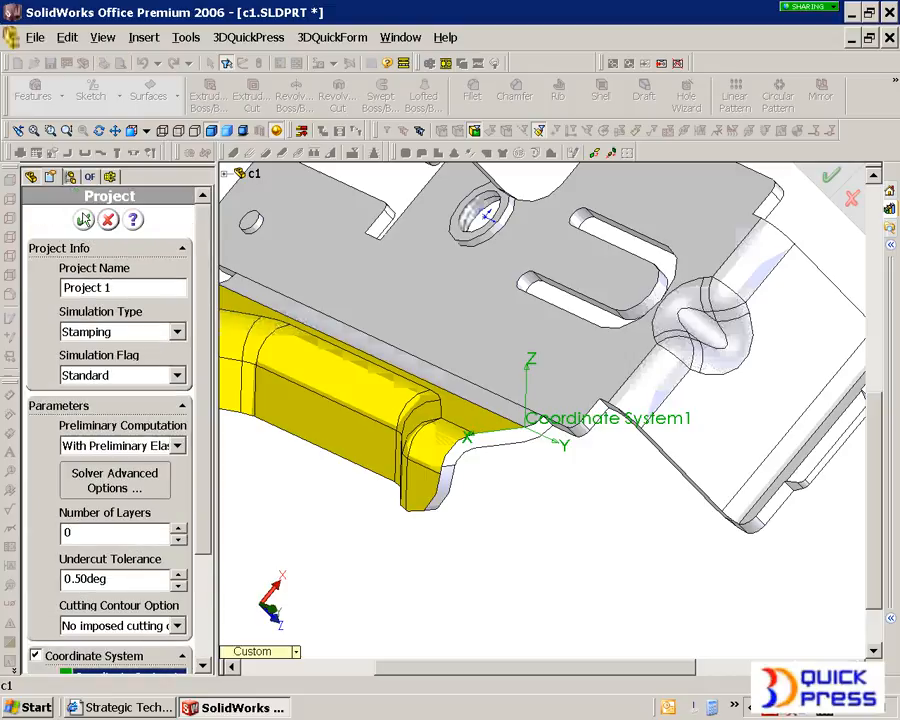
pyautogui.click(62, 217)
# - Set the punch part faces to Face Group 2, grown from the end face of the side flange's form
pyautogui.moveTo(349, 532); pyautogui.dragTo(445, 456, button='middle')
pyautogui.rightClick(76, 208)
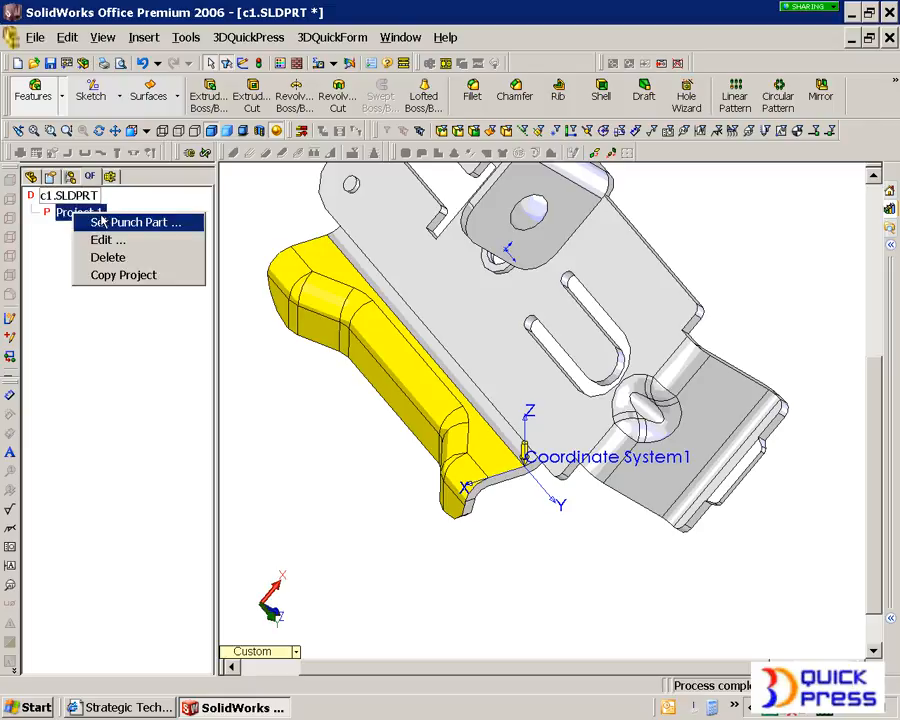
pyautogui.click(96, 221)
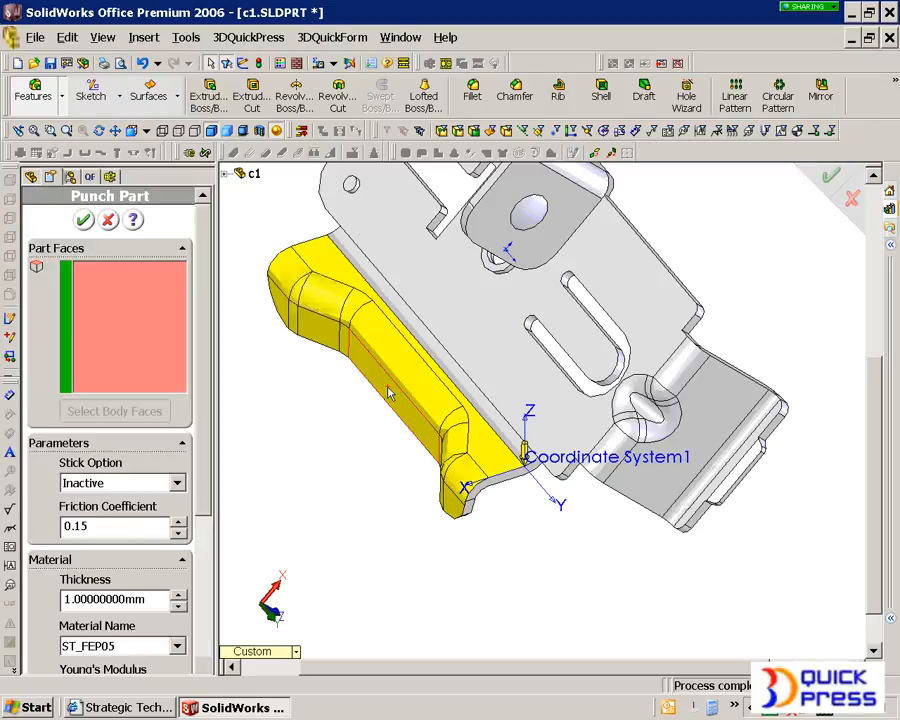
pyautogui.click(465, 481)
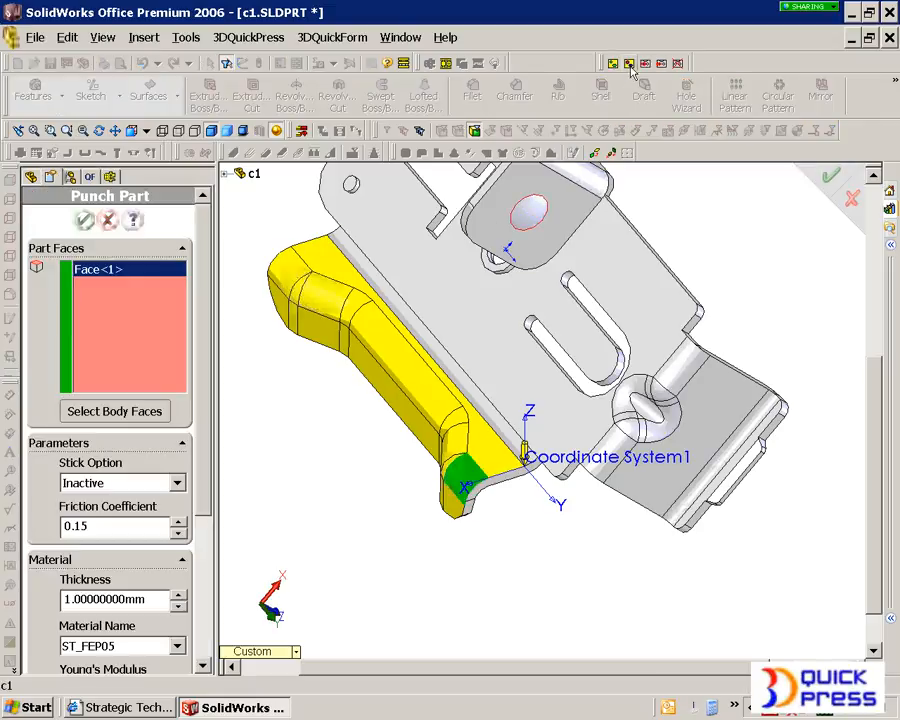
pyautogui.click(742, 226)
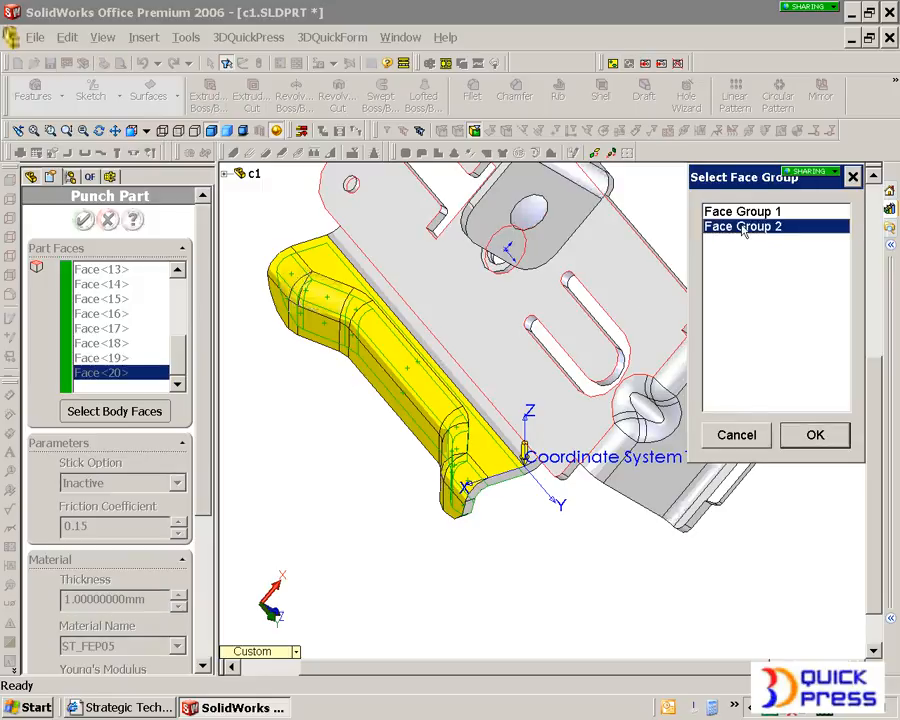
pyautogui.click(813, 434)
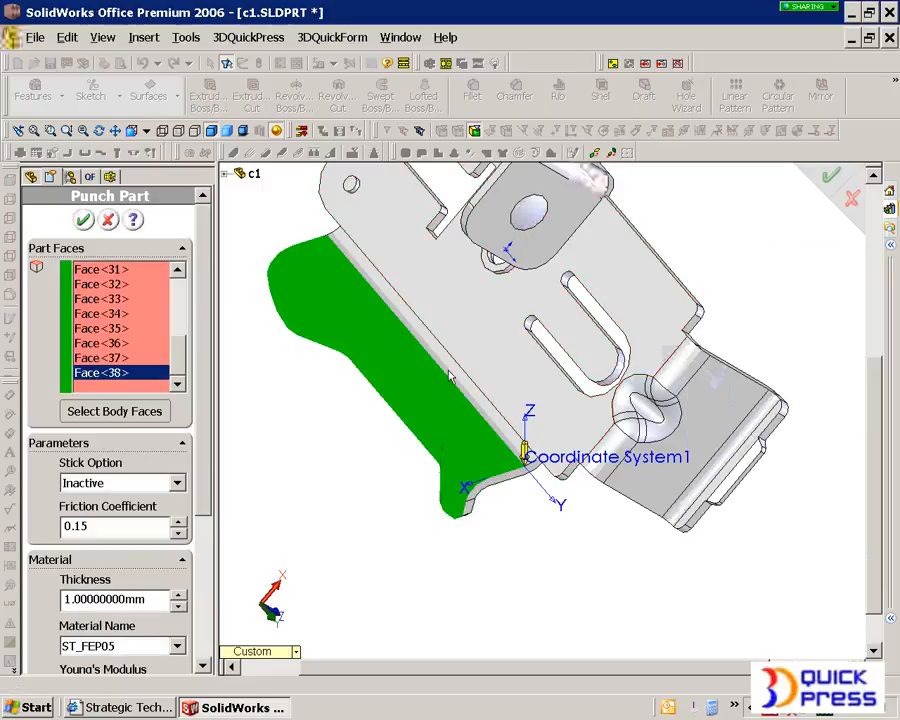
pyautogui.moveTo(343, 314); pyautogui.dragTo(406, 396, button='middle')
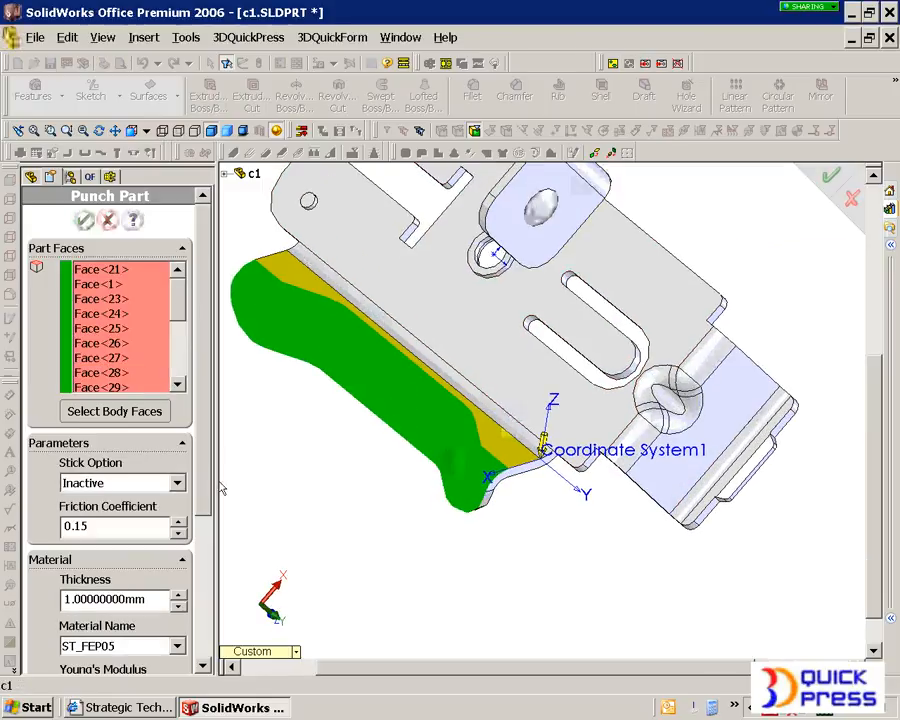
# - Choose ST_FEP05 as the punch part's material and accept the punch part definition
pyautogui.scroll(-5, 201, 458)
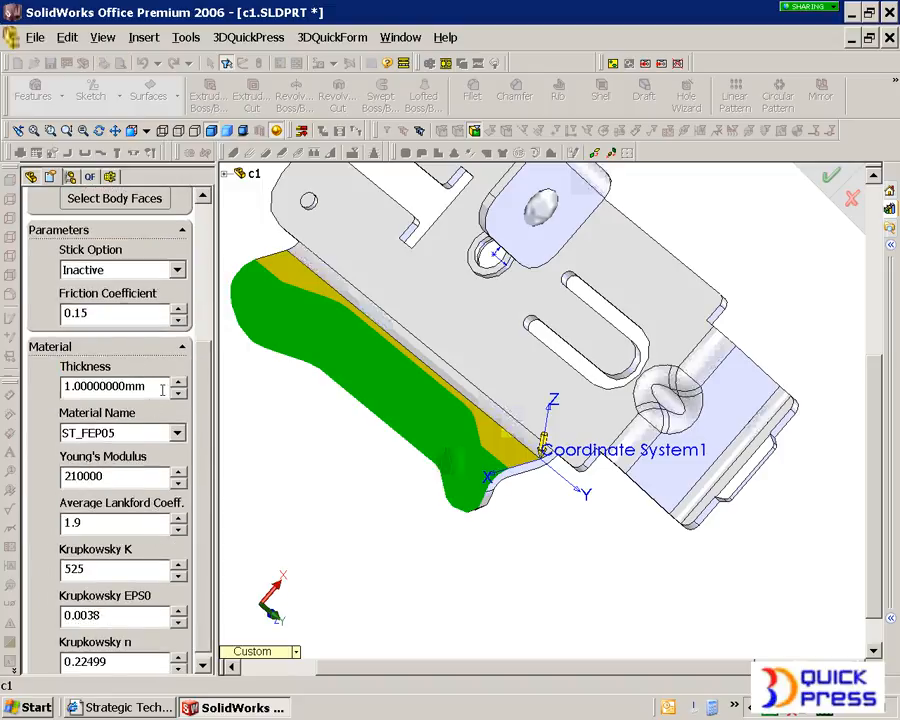
pyautogui.click(156, 388)
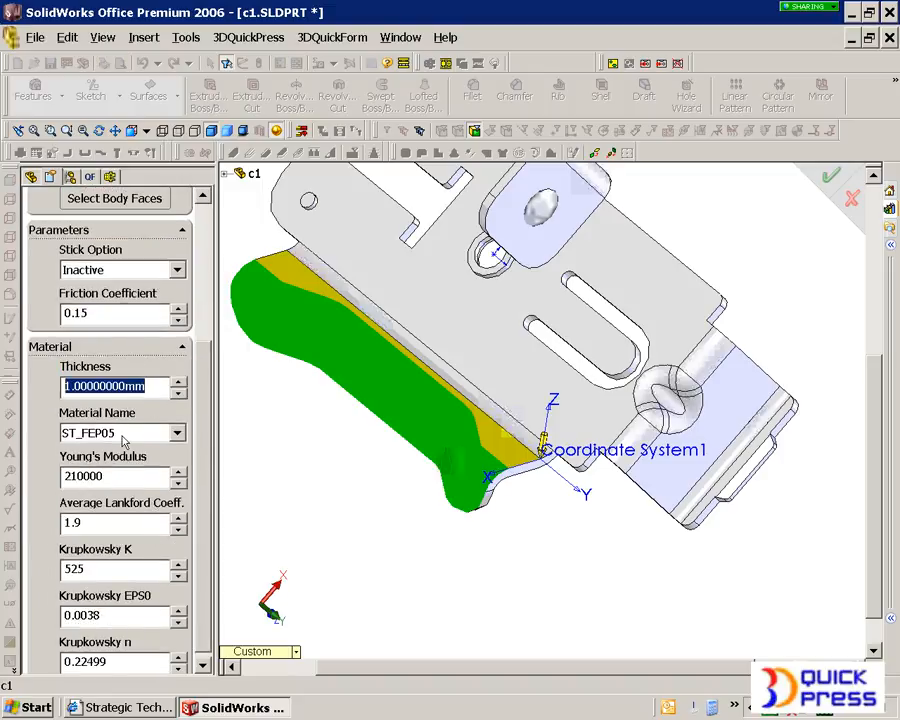
pyautogui.click(140, 433)
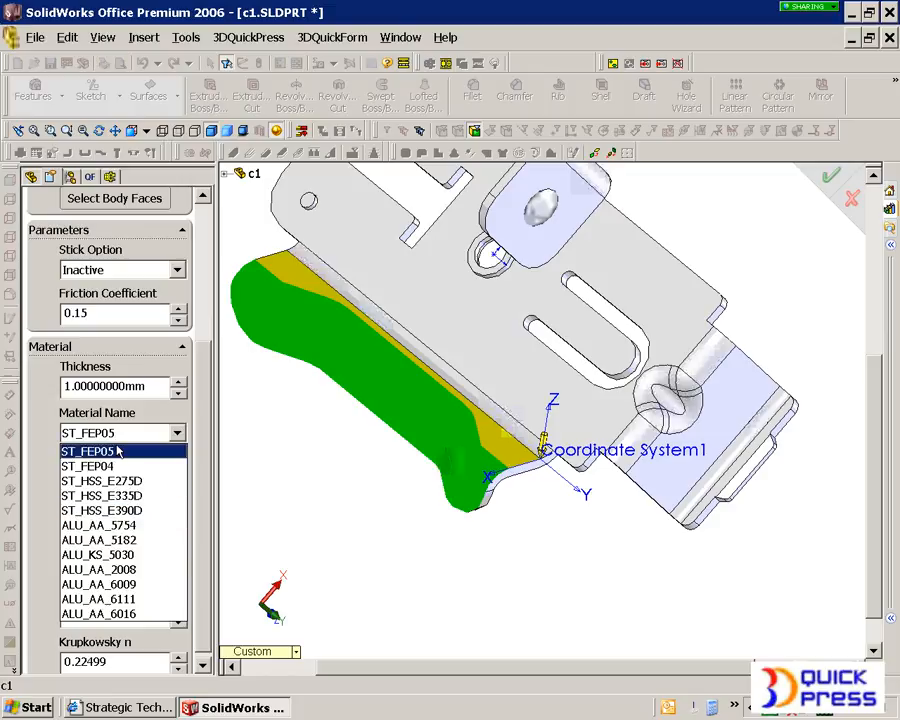
pyautogui.click(115, 451)
pyautogui.scroll(5, 205, 447)
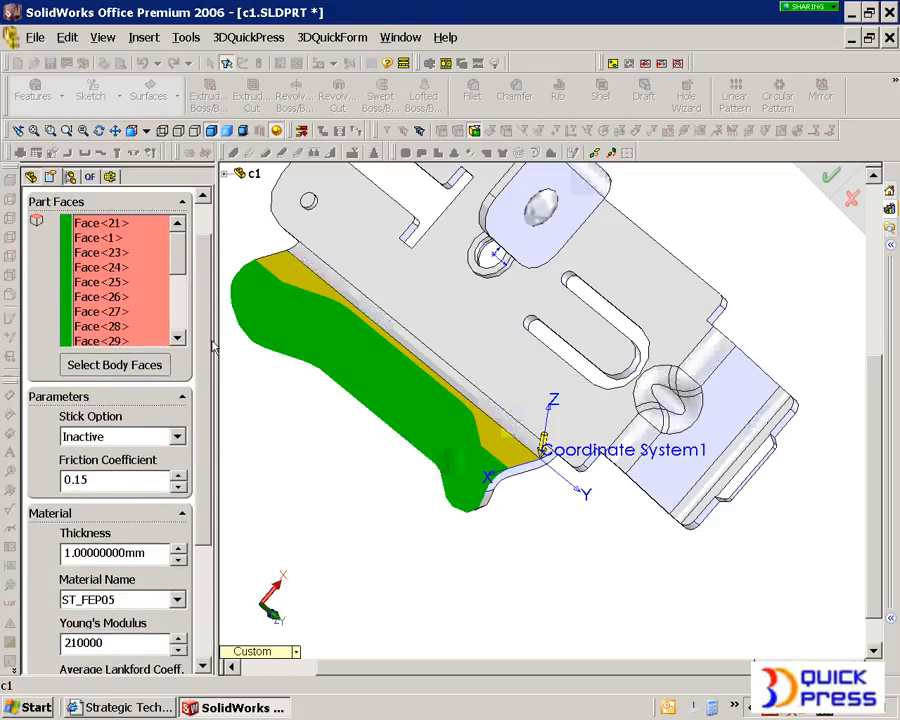
pyautogui.click(84, 218)
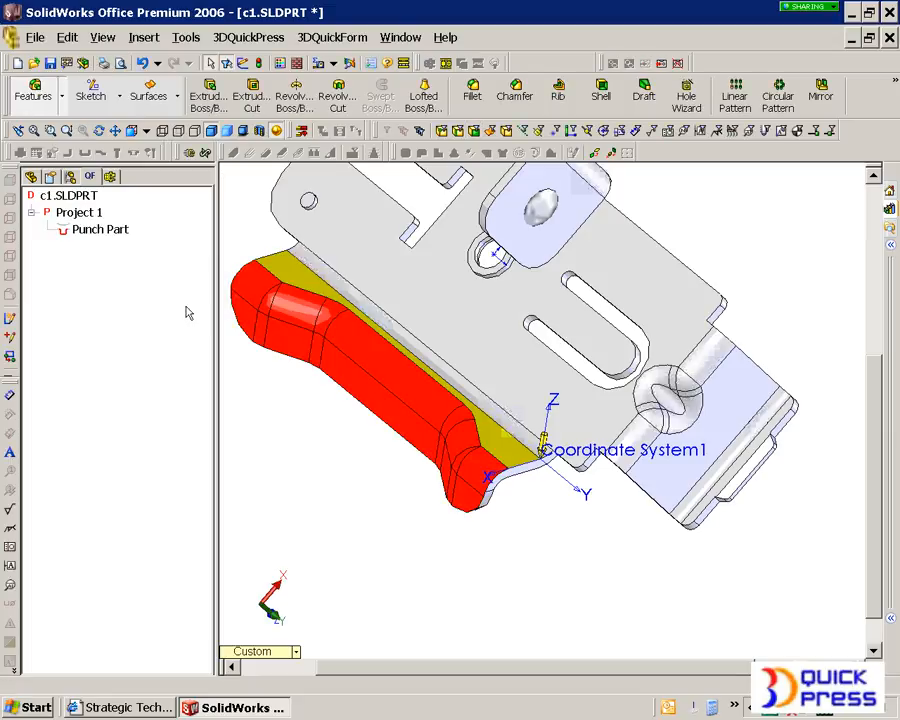
# - Add a fixed boundary condition along the tangent edge chain between the form and the flat flange face
pyautogui.click(92, 214)
pyautogui.rightClick(92, 214)
pyautogui.moveTo(170, 270)
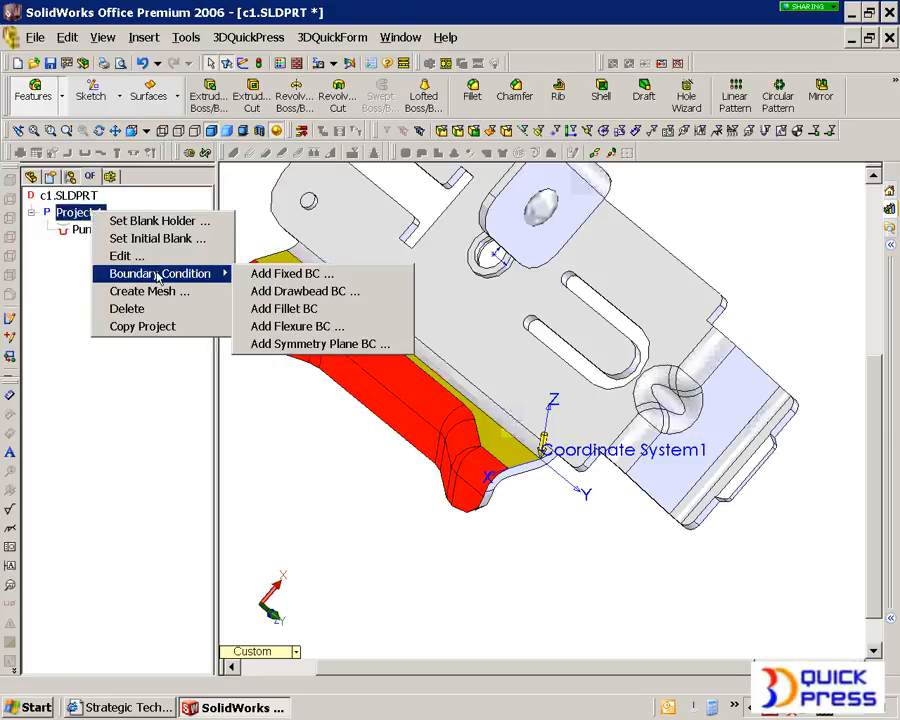
pyautogui.click(275, 276)
pyautogui.moveTo(322, 312); pyautogui.dragTo(314, 320, button='middle')
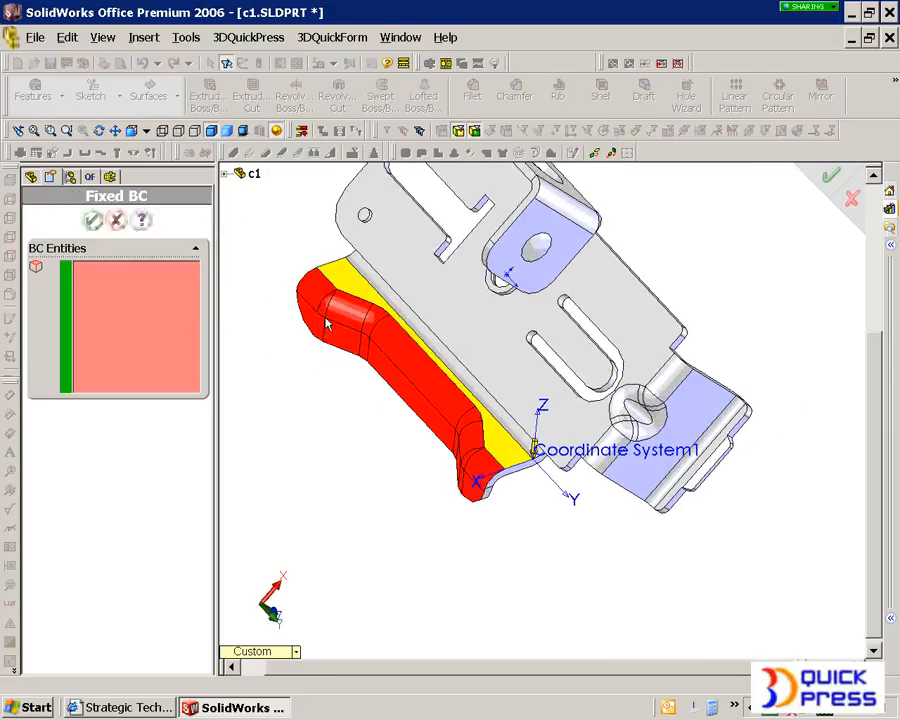
pyautogui.scroll(-2, 318, 318)
pyautogui.click(343, 294)
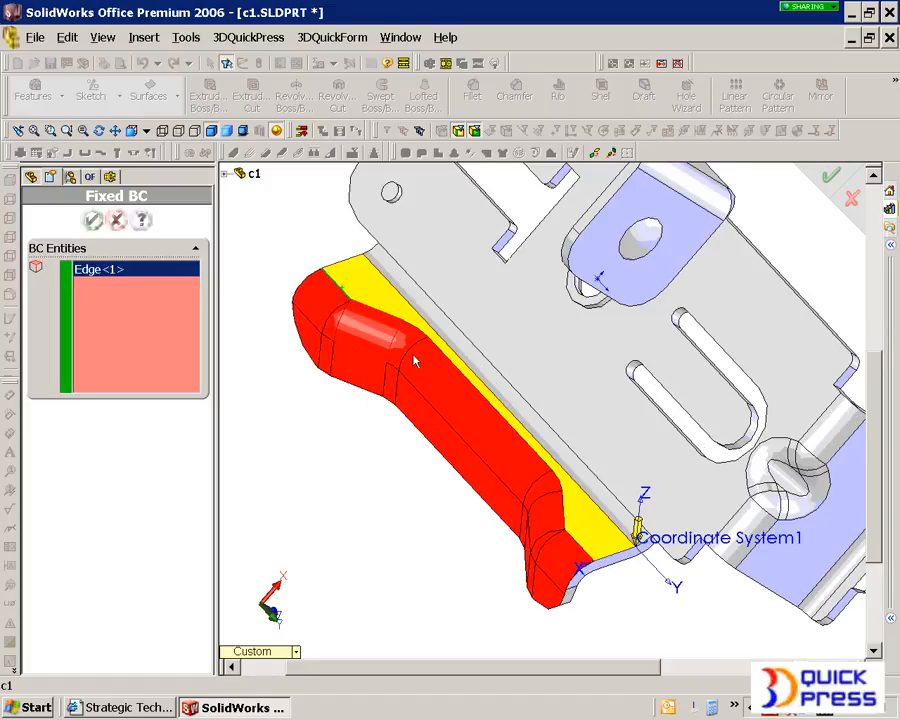
pyautogui.rightClick(575, 536)
pyautogui.click(600, 459)
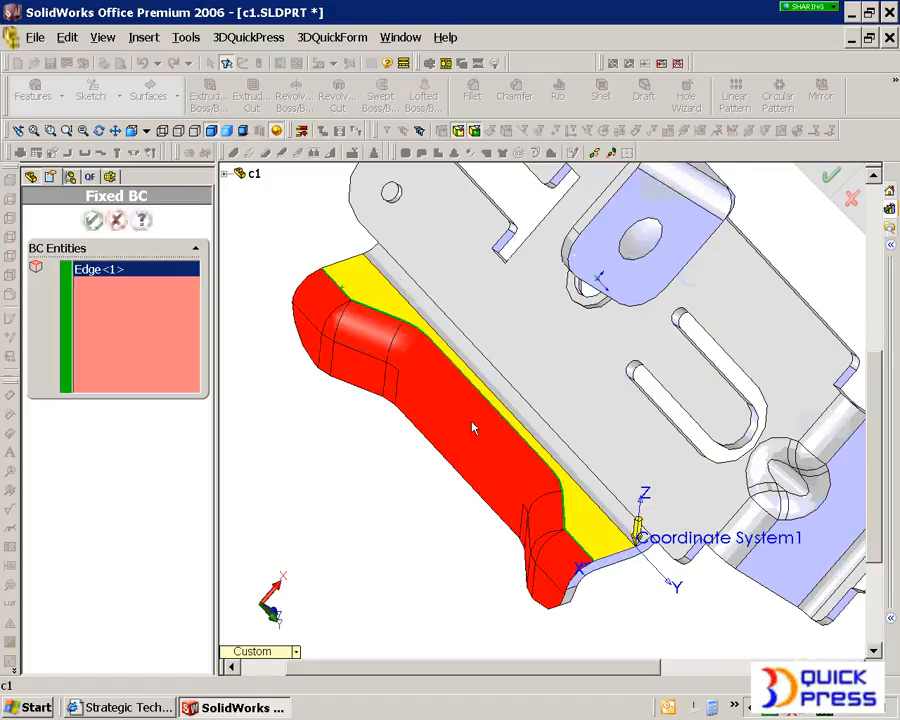
pyautogui.click(92, 220)
# - Create the mesh of the punch part for Project 1
pyautogui.moveTo(427, 445); pyautogui.dragTo(510, 502, button='middle')
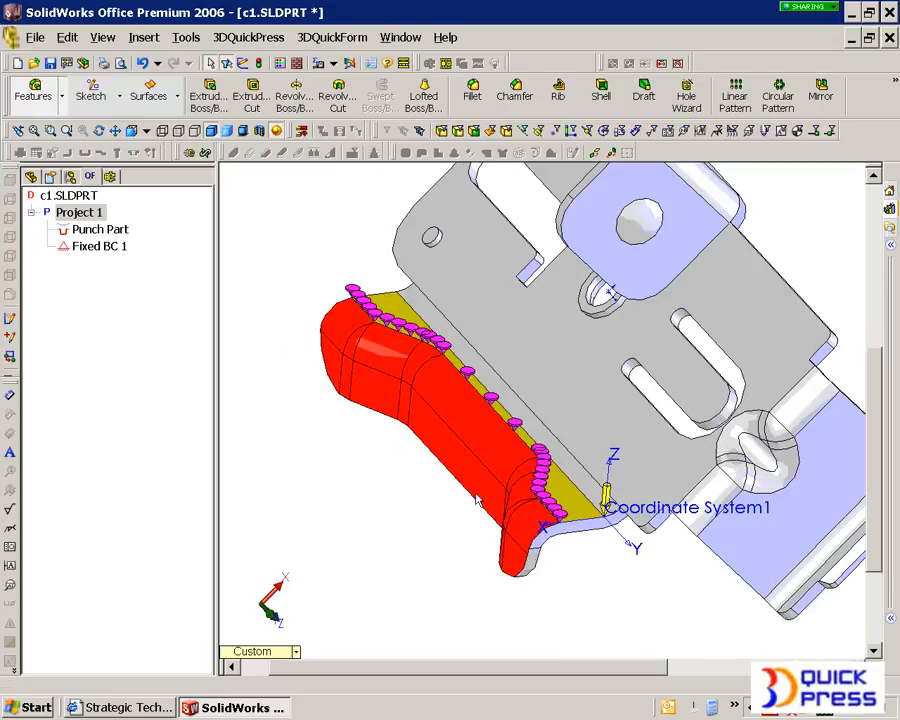
pyautogui.moveTo(401, 430); pyautogui.dragTo(380, 432, button='middle')
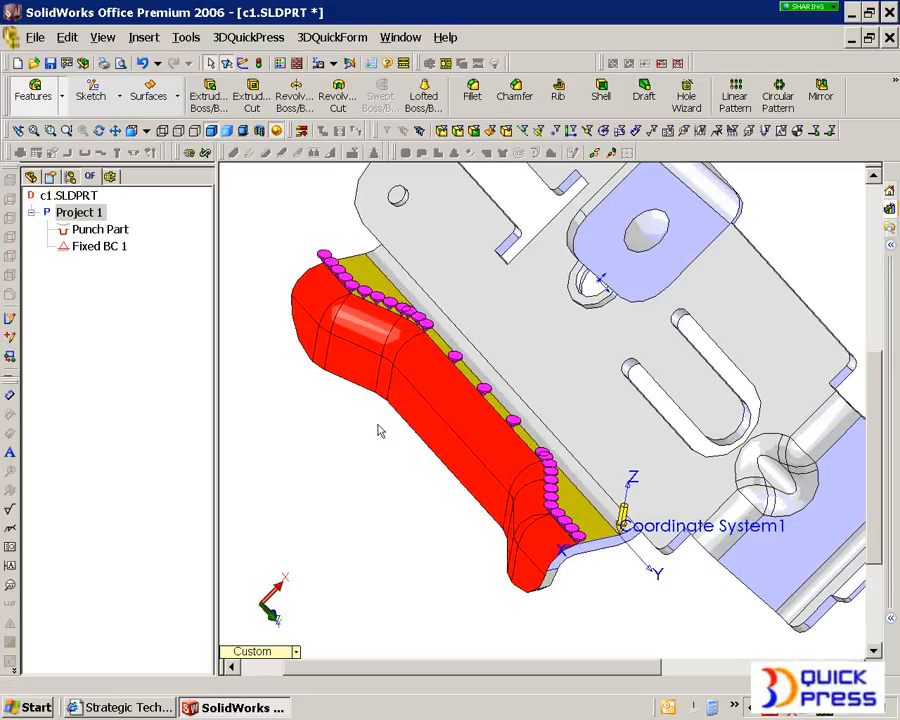
pyautogui.scroll(1, 356, 441)
pyautogui.rightClick(68, 217)
pyautogui.click(118, 291)
pyautogui.click(92, 164)
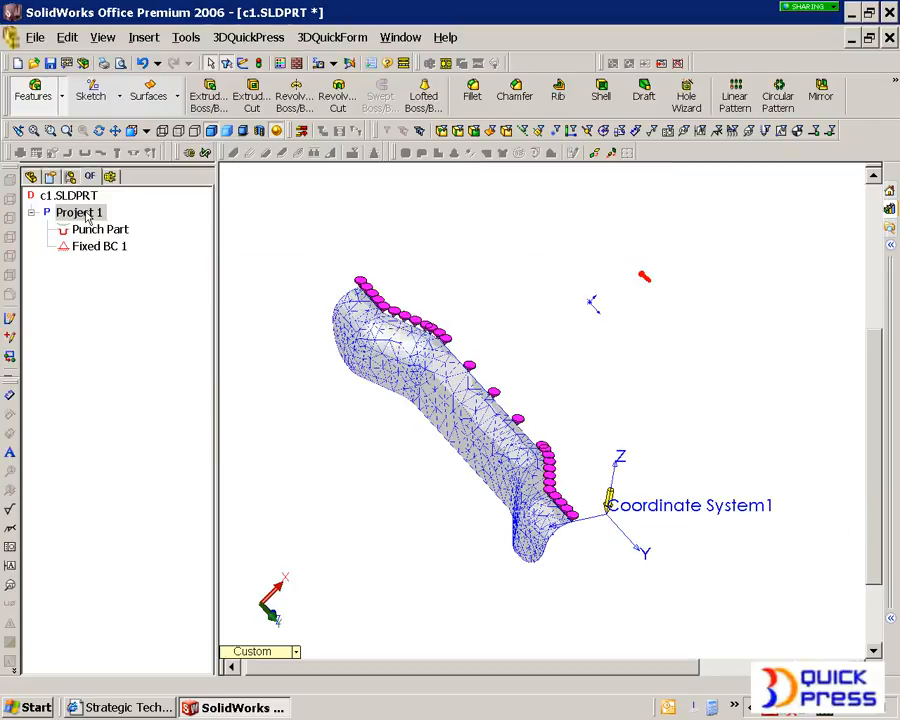
# - Run Project 1 to compute the form's flat blank outline and view it together with the mesh
pyautogui.rightClick(87, 213)
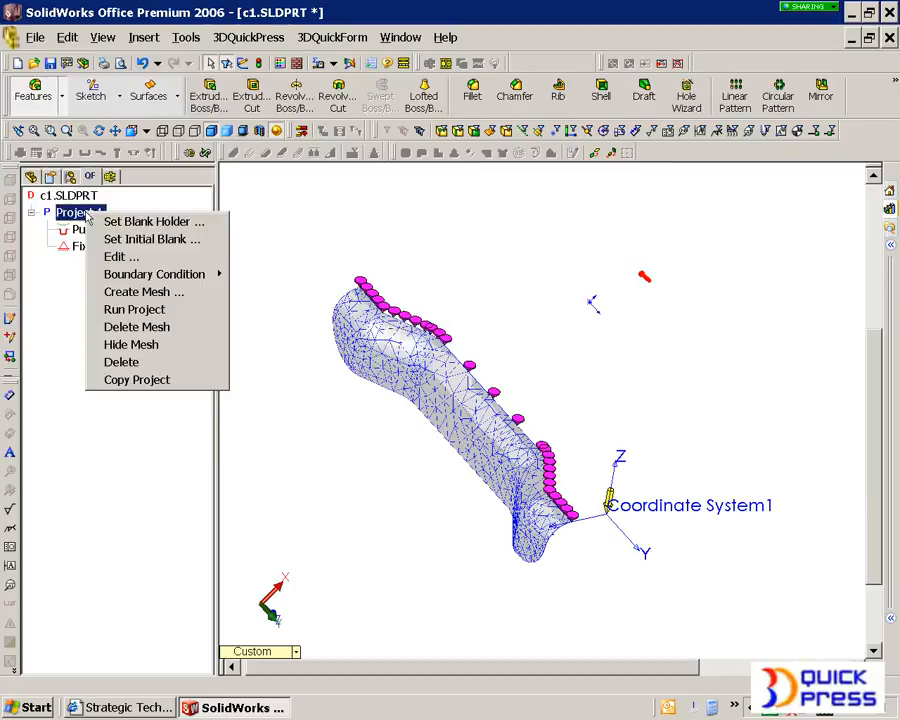
pyautogui.click(148, 312)
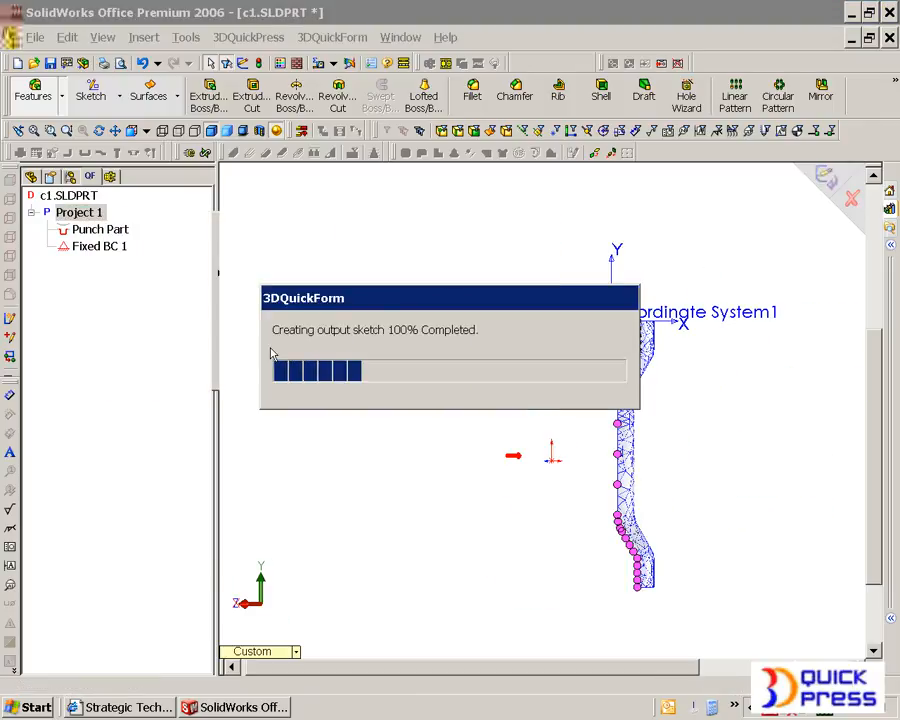
pyautogui.click(735, 323)
pyautogui.rightClick(735, 323)
pyautogui.click(604, 494)
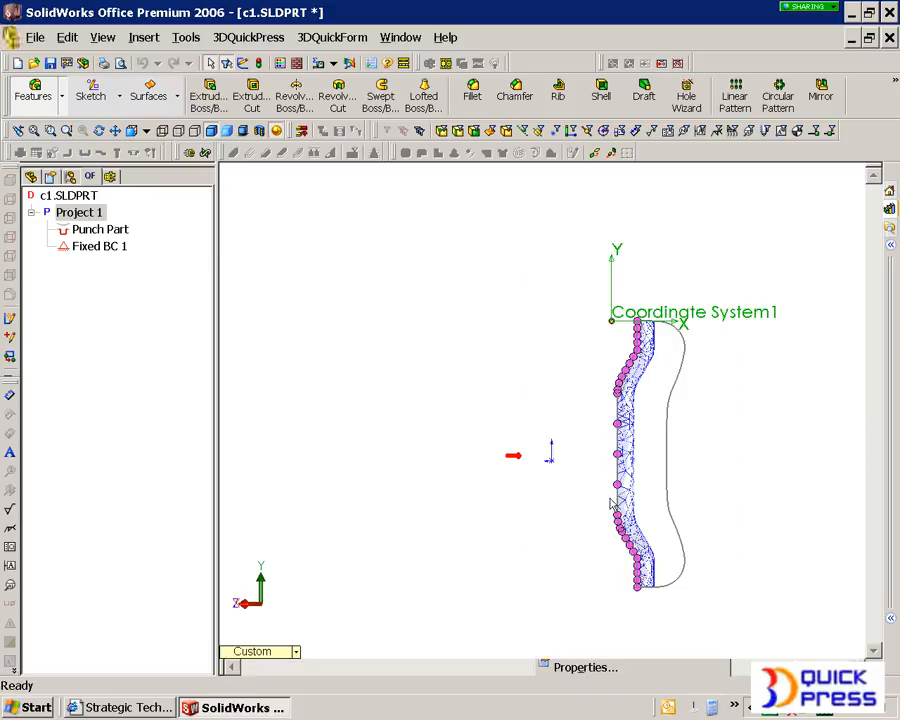
pyautogui.moveTo(640, 614); pyautogui.dragTo(591, 490, button='middle')
pyautogui.press('f')
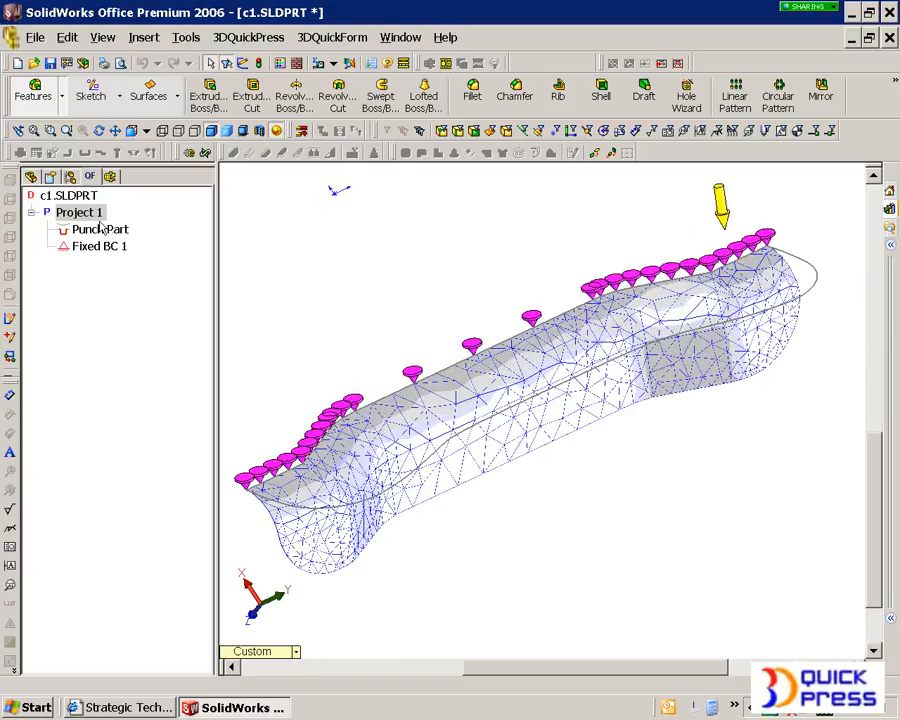
# - Show the thinning contour plot on the flange's form, examine it, and hide it to return to the feature tree
pyautogui.rightClick(94, 214)
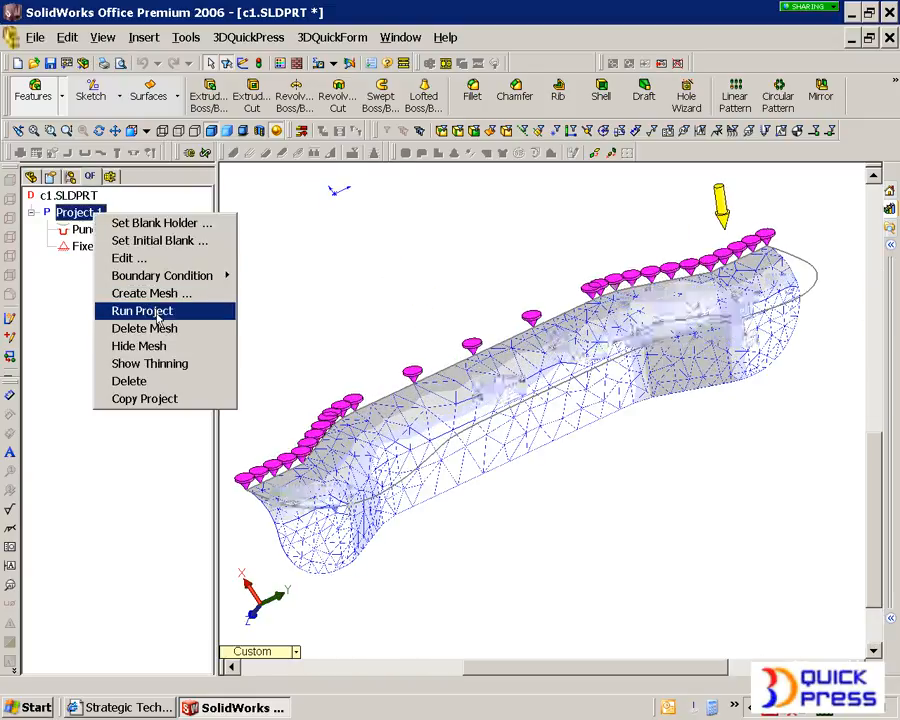
pyautogui.click(168, 363)
pyautogui.moveTo(548, 437); pyautogui.dragTo(686, 422, button='middle')
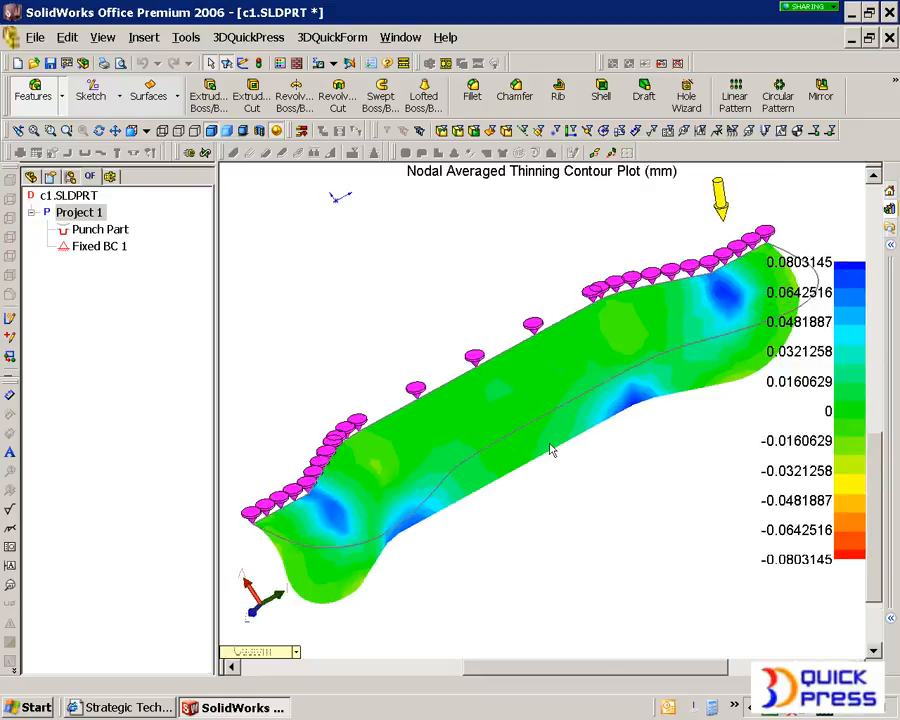
pyautogui.scroll(2, 550, 394)
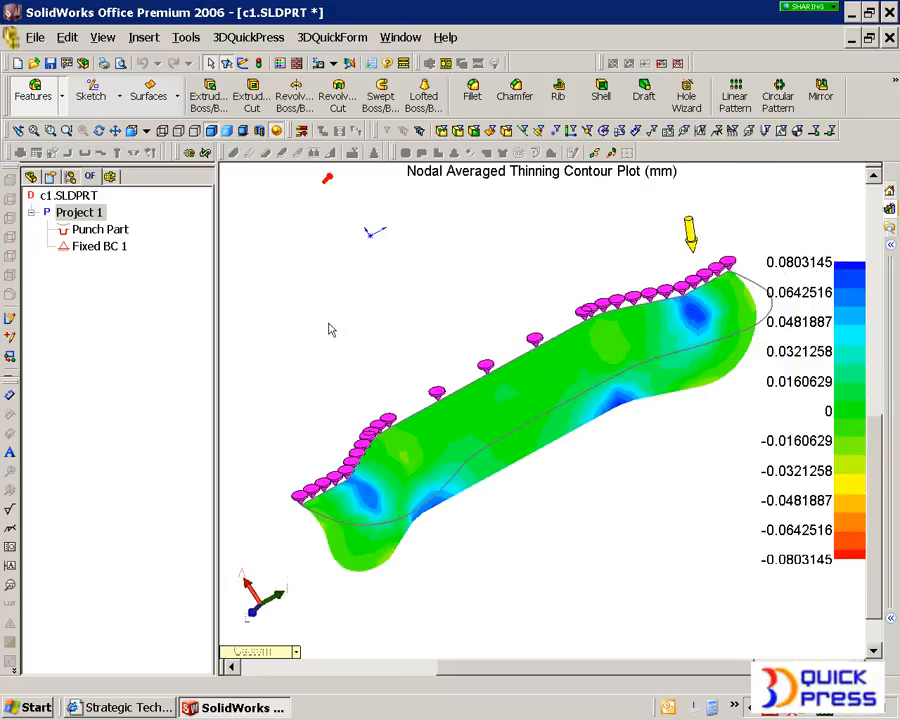
pyautogui.rightClick(88, 216)
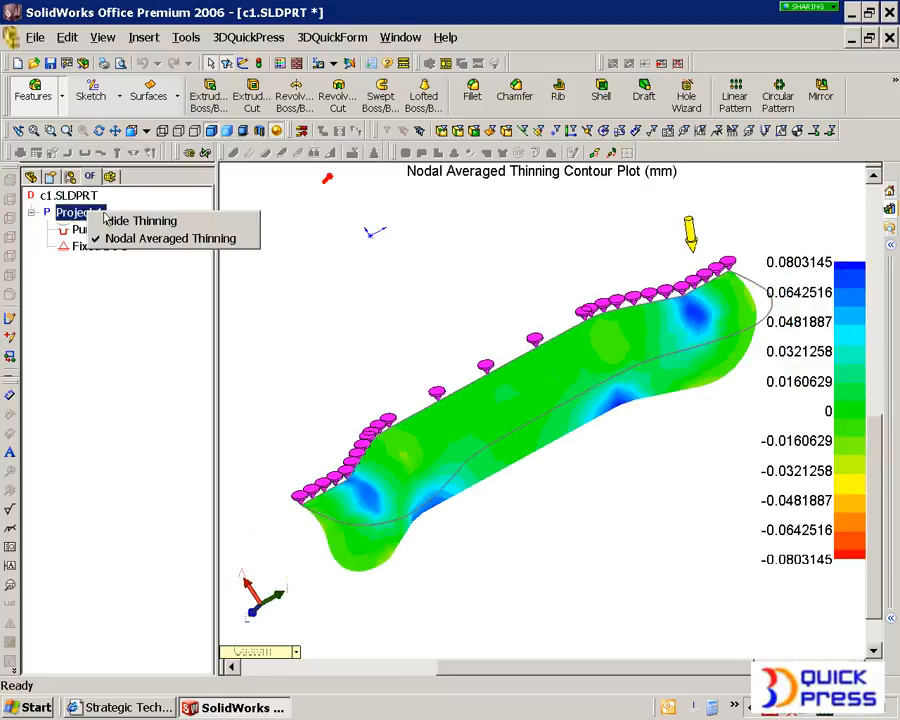
pyautogui.click(100, 219)
pyautogui.click(31, 177)
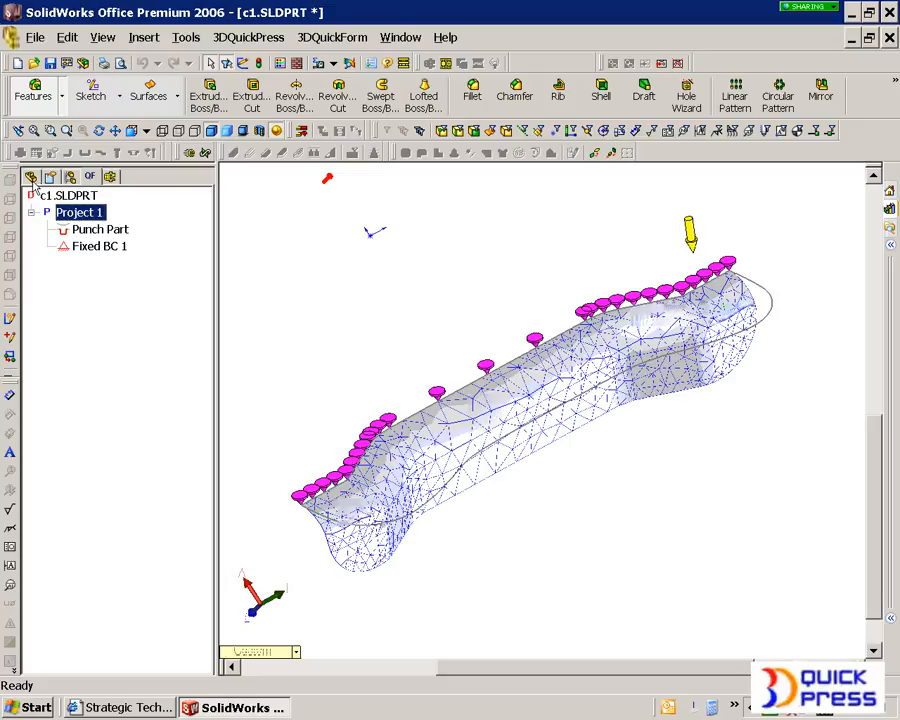
# - Open Project 1 Output Sketch 1 for editing and delete the two straight end lines along the form's tangent edge
pyautogui.moveTo(398, 411)
pyautogui.mouseDown(button='middle')
pyautogui.moveTo(498, 456)
pyautogui.moveTo(516, 440)
pyautogui.moveTo(486, 466)
pyautogui.moveTo(438, 468)
pyautogui.mouseUp(button='middle')
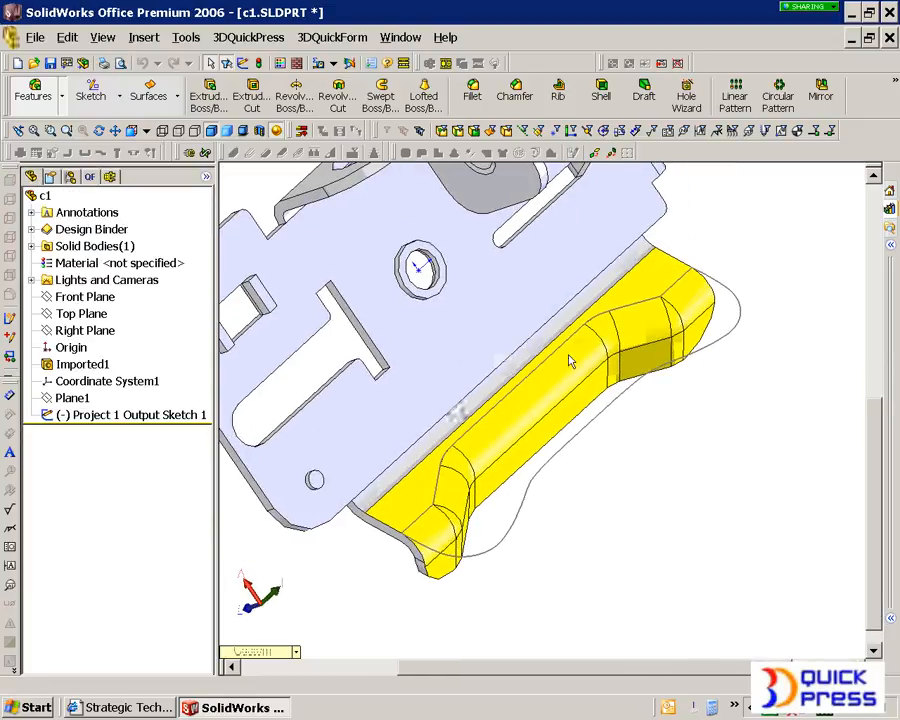
pyautogui.click(117, 416)
pyautogui.rightClick(117, 418)
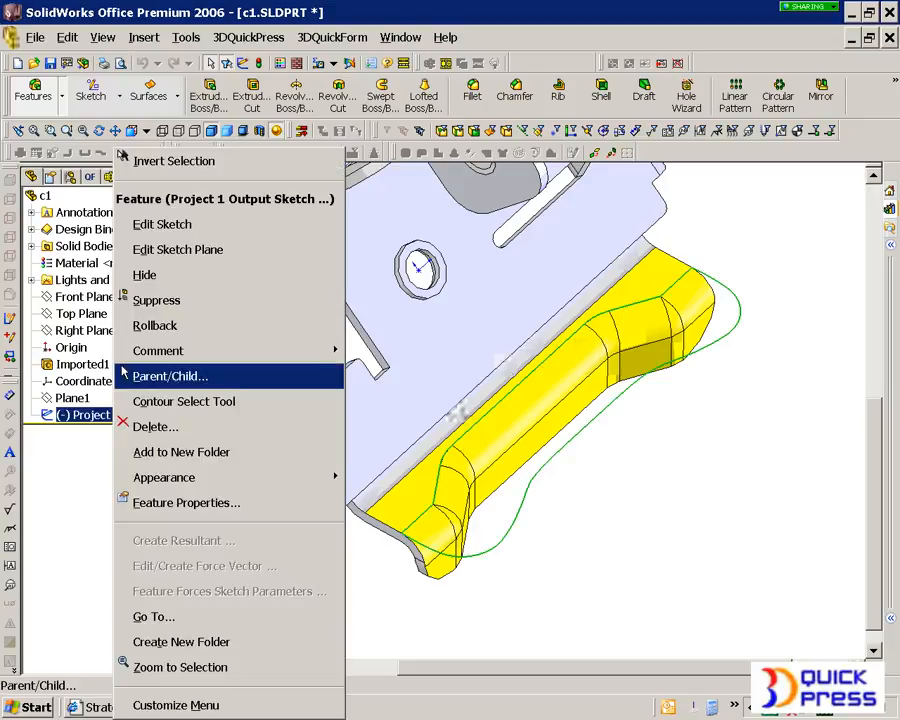
pyautogui.click(137, 226)
pyautogui.scroll(-4, 432, 502)
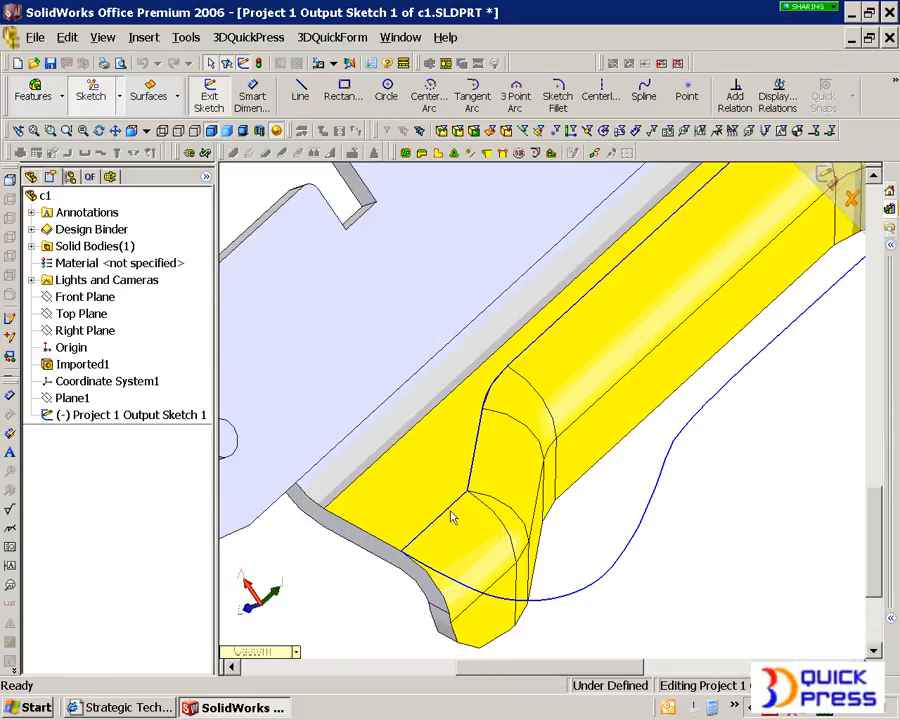
pyautogui.click(451, 512)
pyautogui.scroll(2, 451, 512)
pyautogui.scroll(2, 746, 308)
pyautogui.scroll(-3, 740, 268)
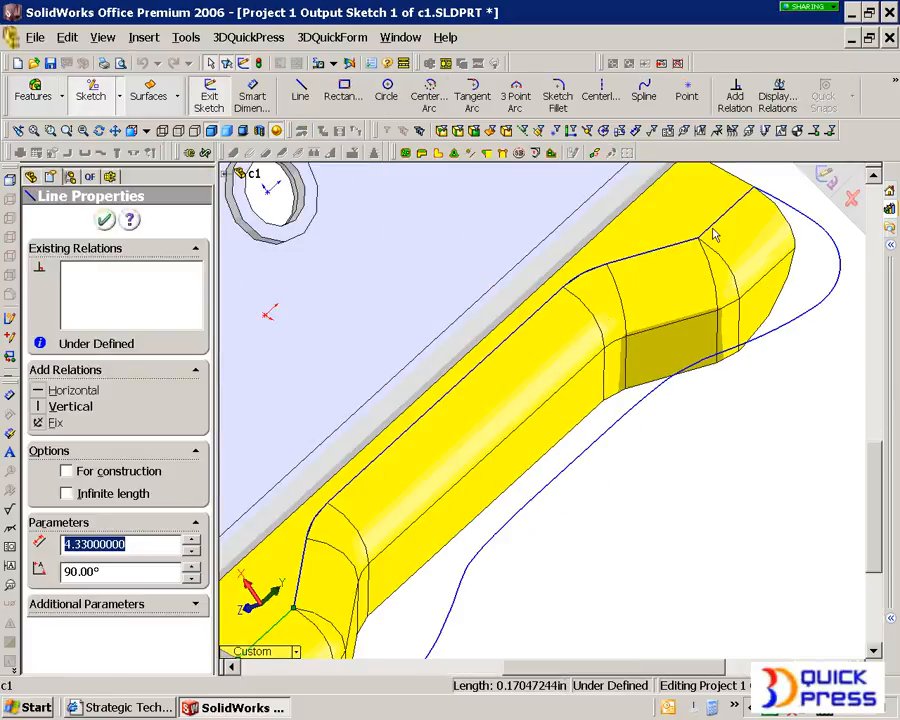
pyautogui.keyDown('ctrl'); pyautogui.click(713, 235); pyautogui.keyUp('ctrl')
pyautogui.press('Escape')
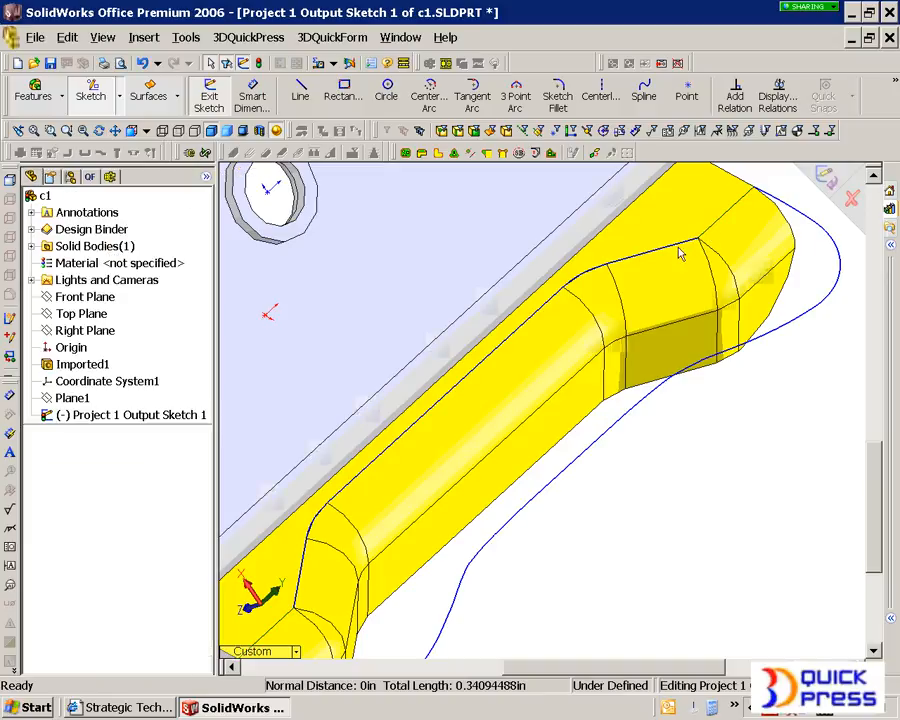
# - Delete the remaining chain of sketch segments between the removed end lines along the form's tangent edge
pyautogui.rightClick(679, 250)
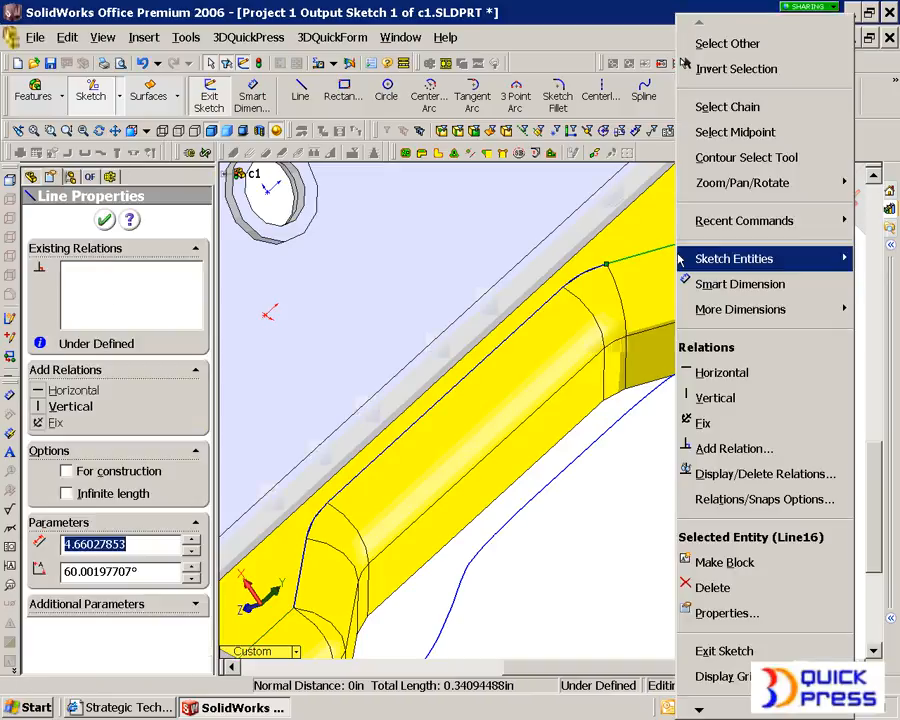
pyautogui.click(748, 115)
pyautogui.press('Delete')
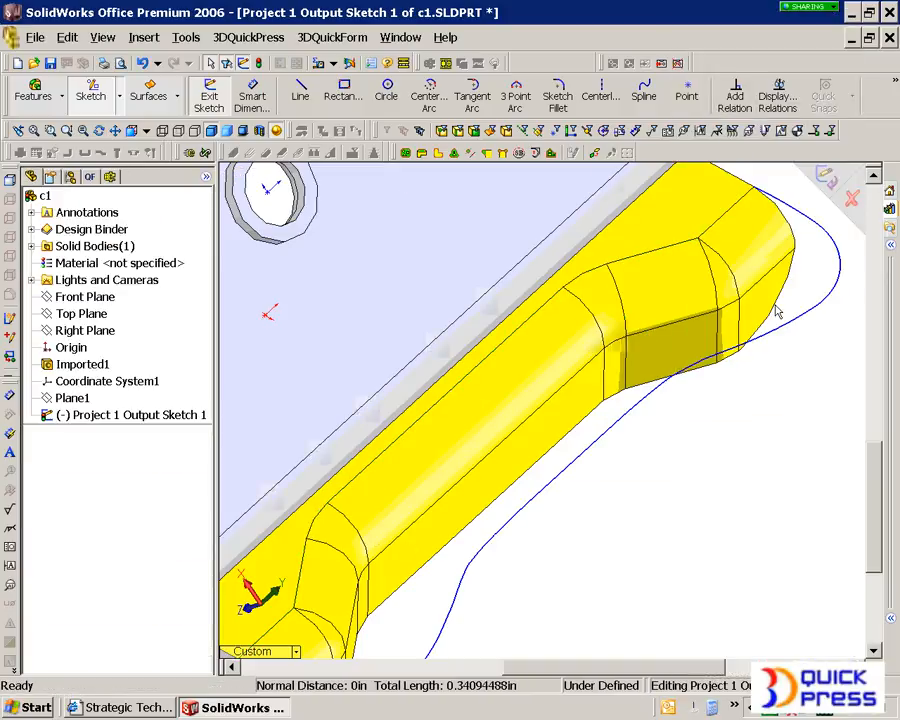
# - Convert the chain of tangent edges between the form and the flat flange face into sketch entities
pyautogui.scroll(-4, 422, 508)
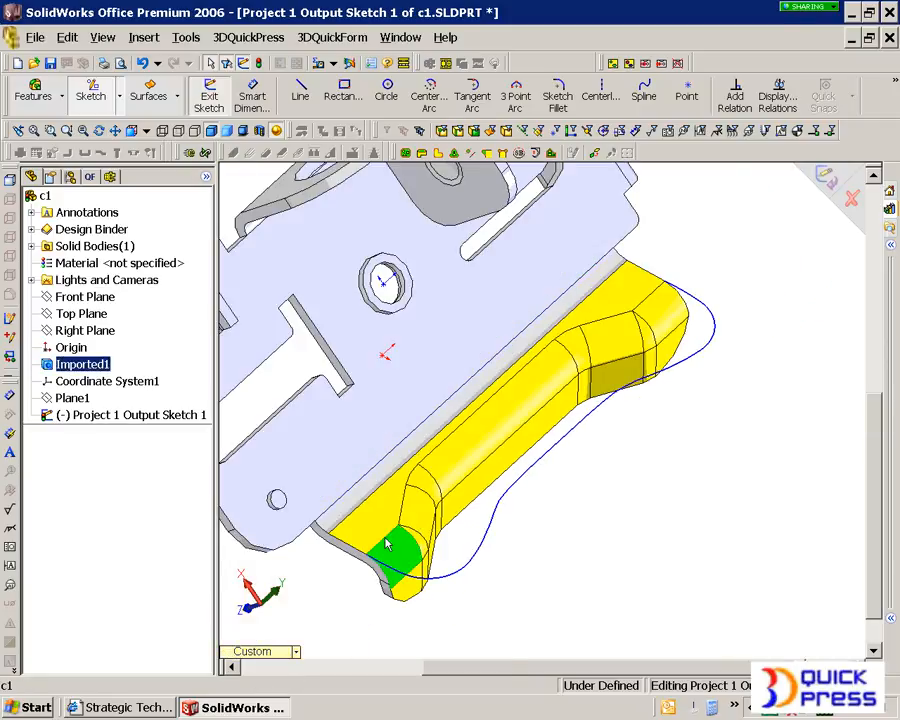
pyautogui.click(386, 534)
pyautogui.click(387, 535)
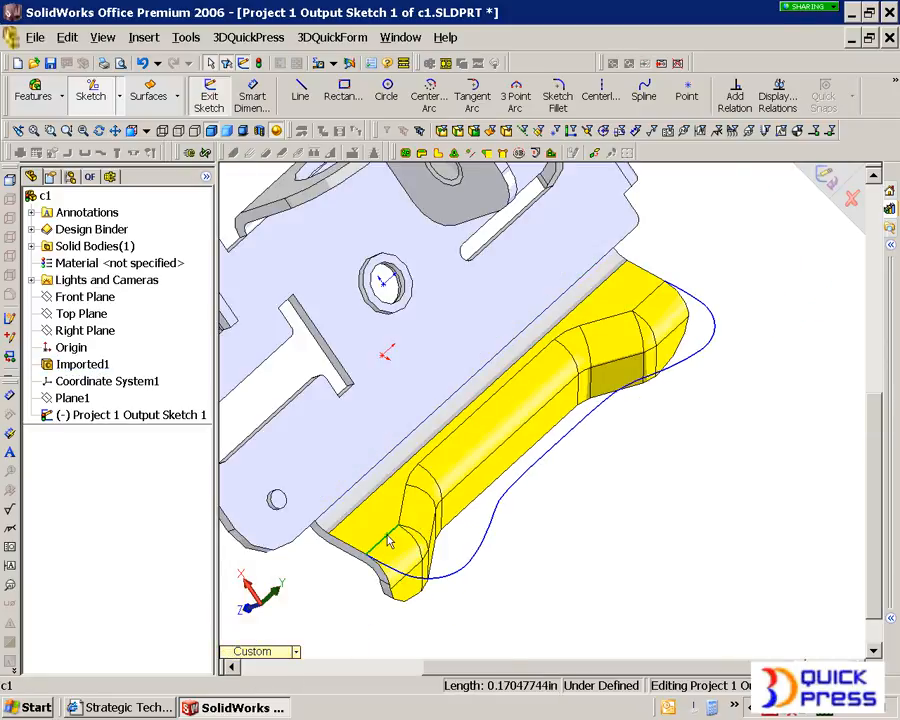
pyautogui.rightClick(641, 311)
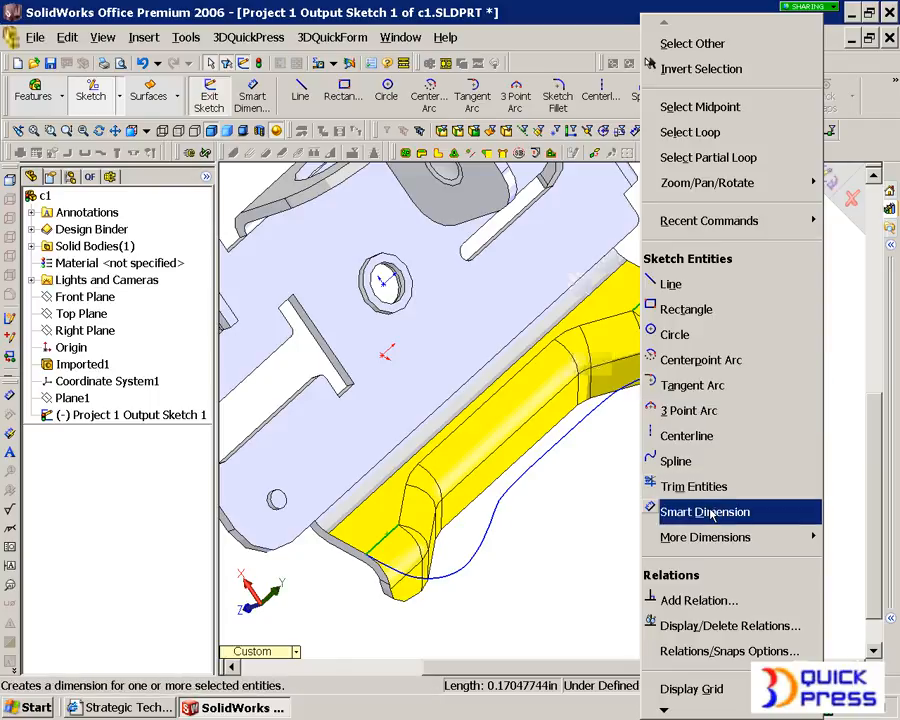
pyautogui.click(742, 132)
pyautogui.click(895, 85)
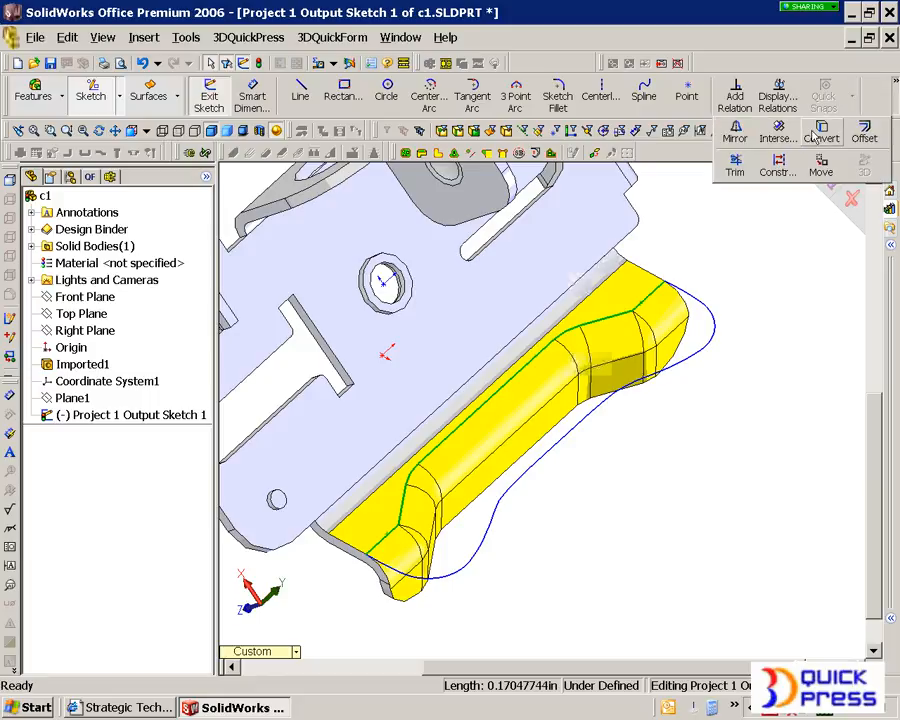
pyautogui.click(815, 134)
# - Trim the blank outline and the converted edge to a corner at the +Y end of the form
pyautogui.moveTo(661, 337); pyautogui.dragTo(673, 240, button='middle')
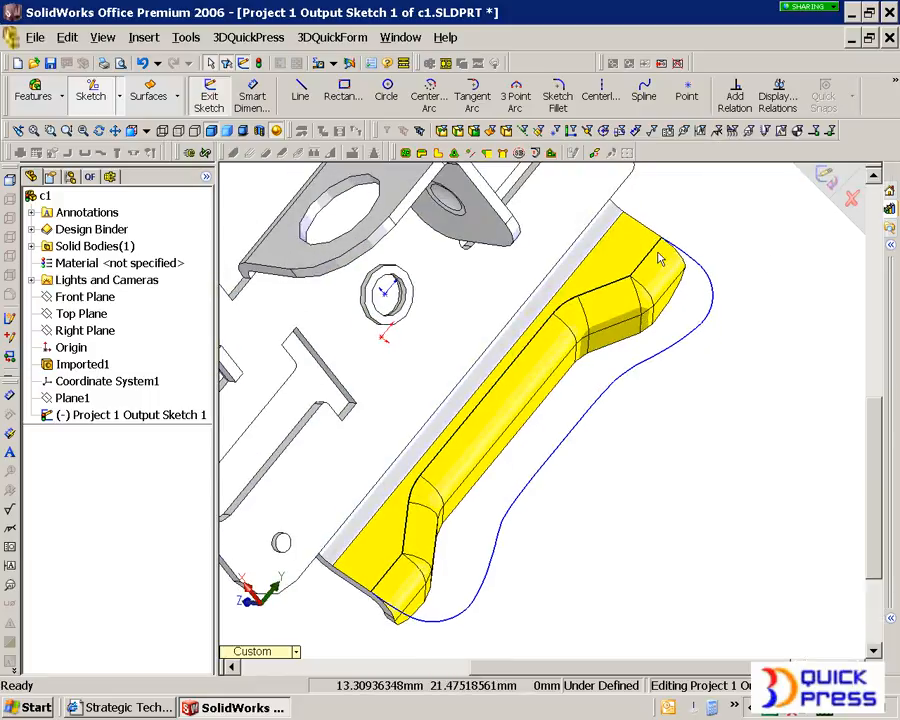
pyautogui.scroll(-10, 673, 240)
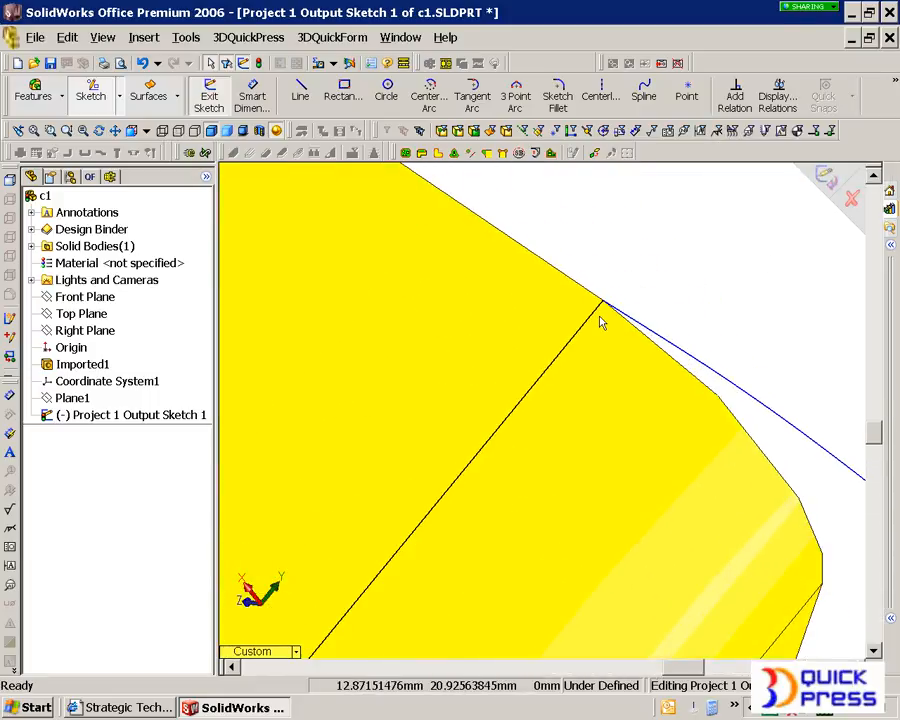
pyautogui.rightClick(570, 269)
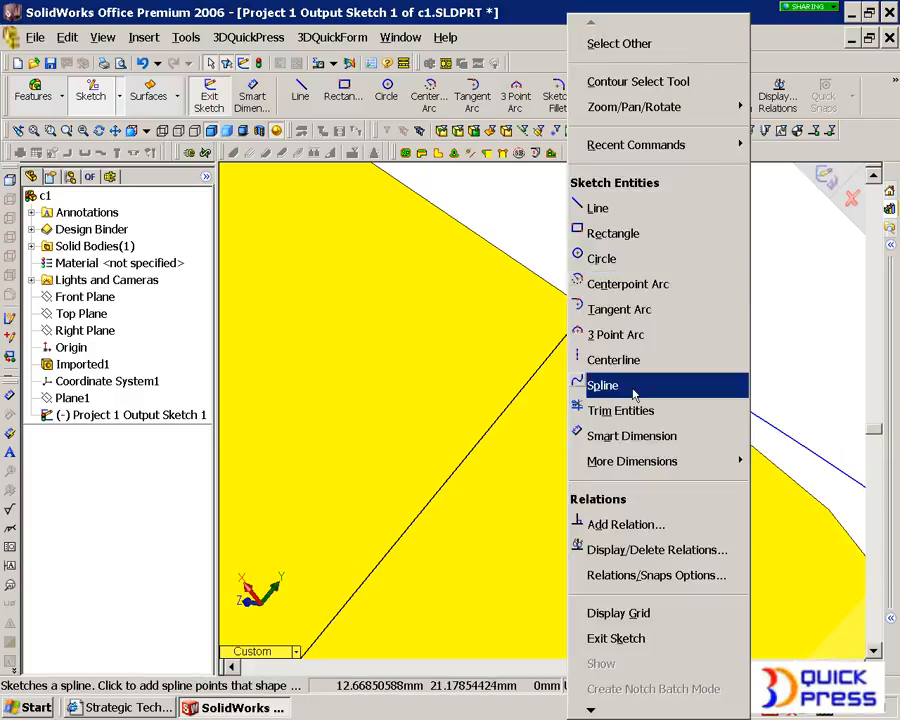
pyautogui.click(624, 420)
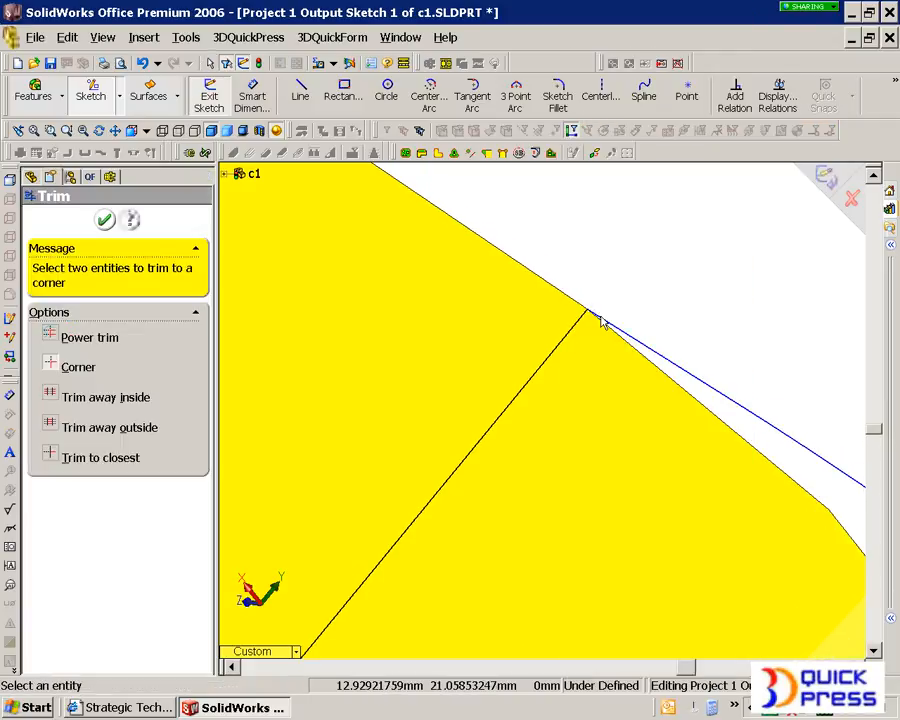
pyautogui.click(596, 317)
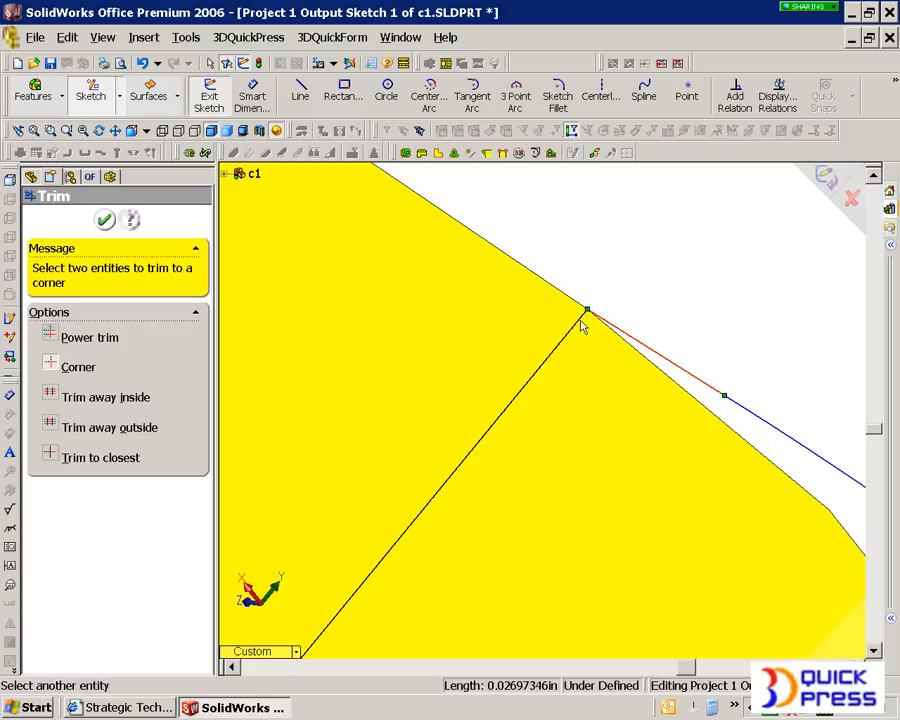
pyautogui.click(578, 328)
# - Trim the blank outline and the converted edge to a corner at the form's opposite end, and finish the Trim command
pyautogui.scroll(10, 486, 528)
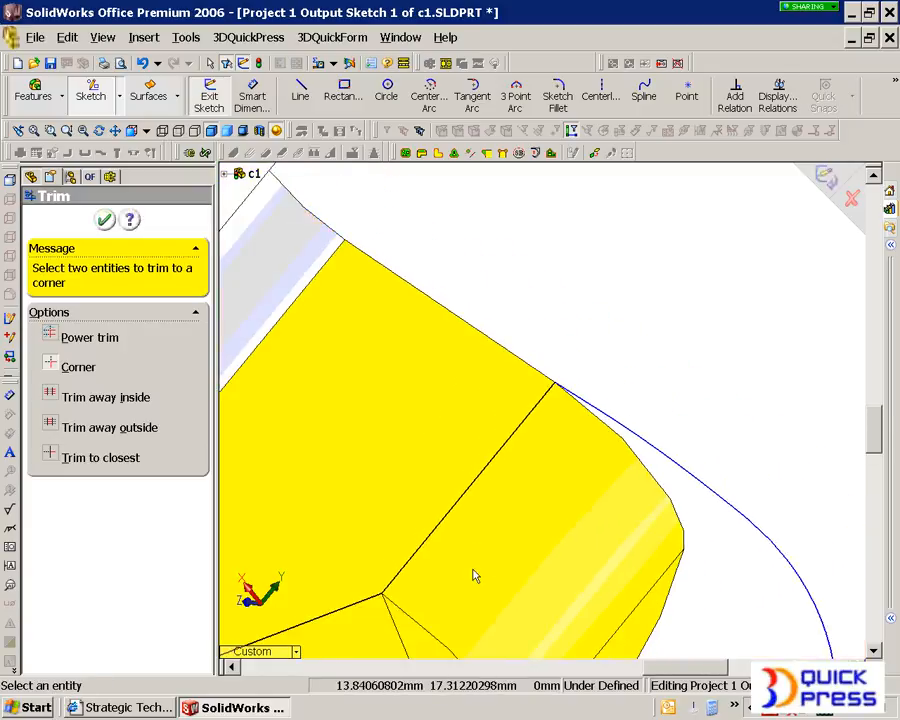
pyautogui.scroll(-10, 458, 572)
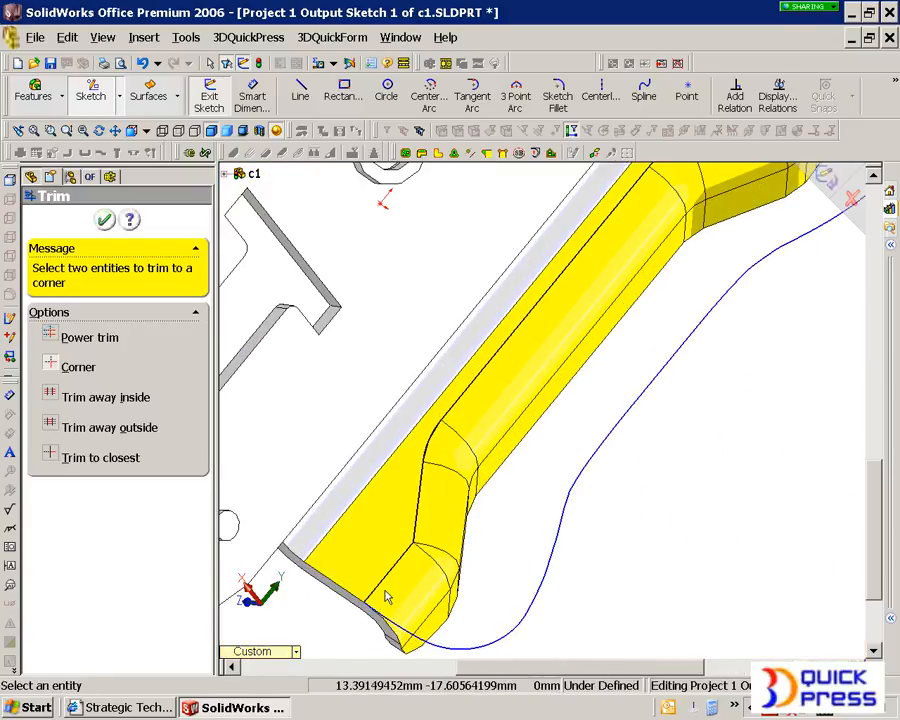
pyautogui.scroll(-3, 433, 546)
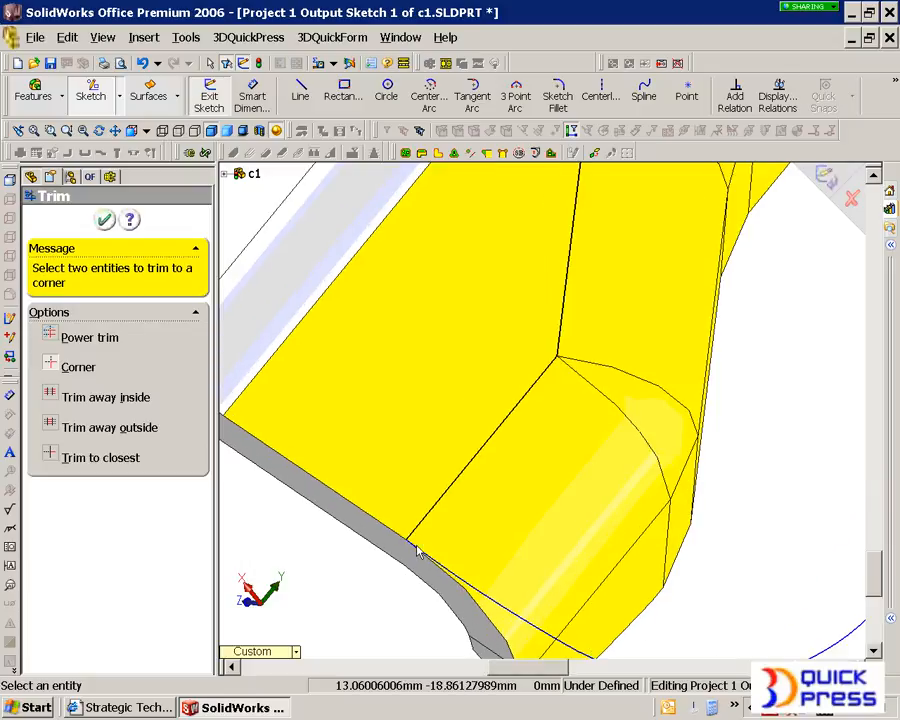
pyautogui.scroll(-5, 418, 551)
pyautogui.click(455, 497)
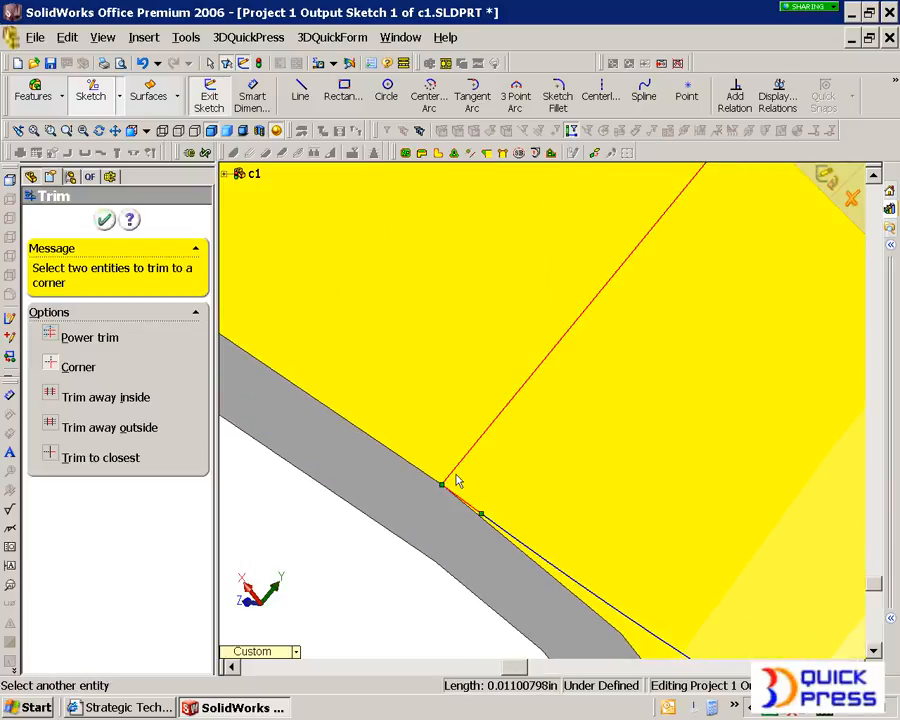
pyautogui.click(453, 475)
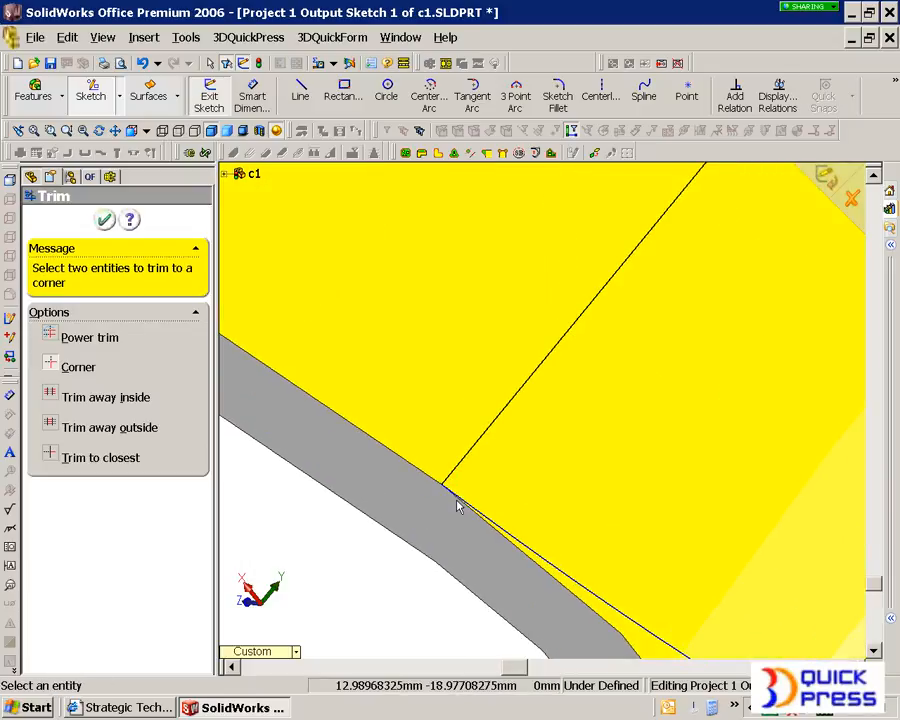
pyautogui.scroll(3, 457, 505)
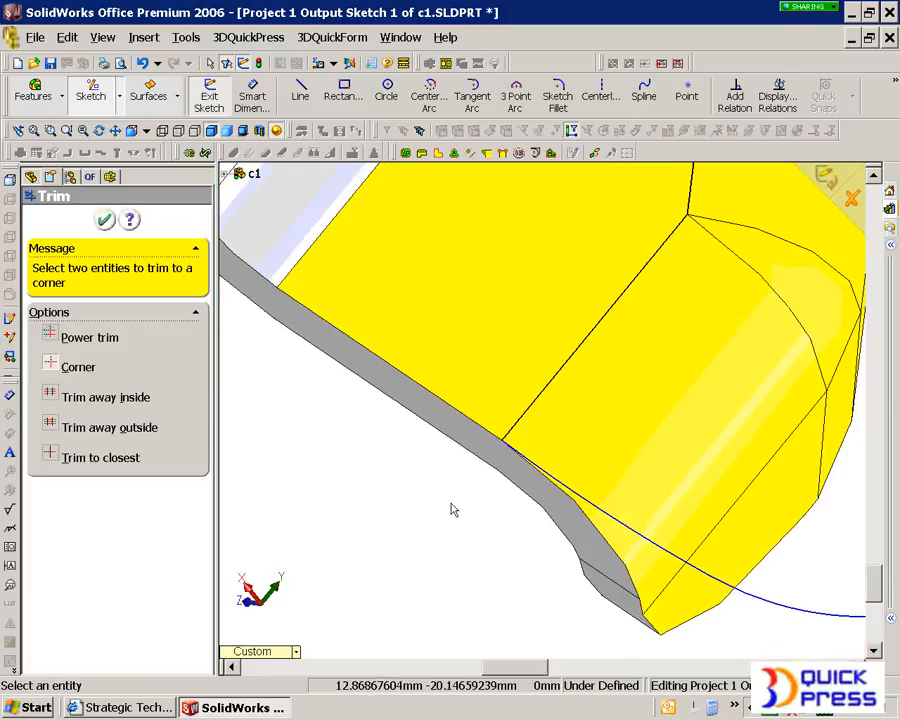
pyautogui.click(104, 220)
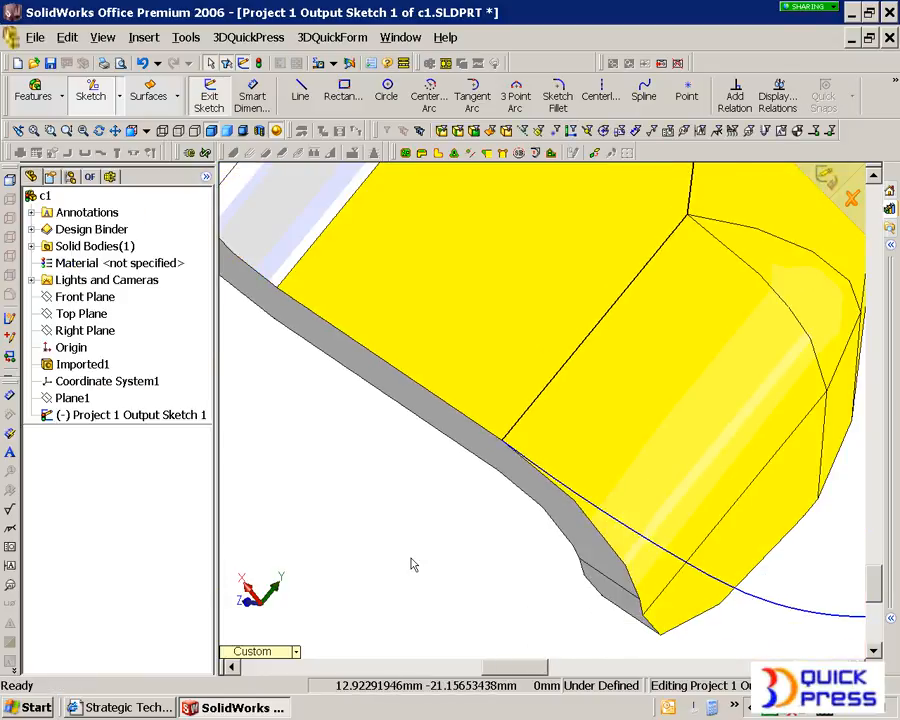
# - Create a planar surface from the closed blank outline sketch
pyautogui.scroll(5, 412, 564)
pyautogui.click(152, 98)
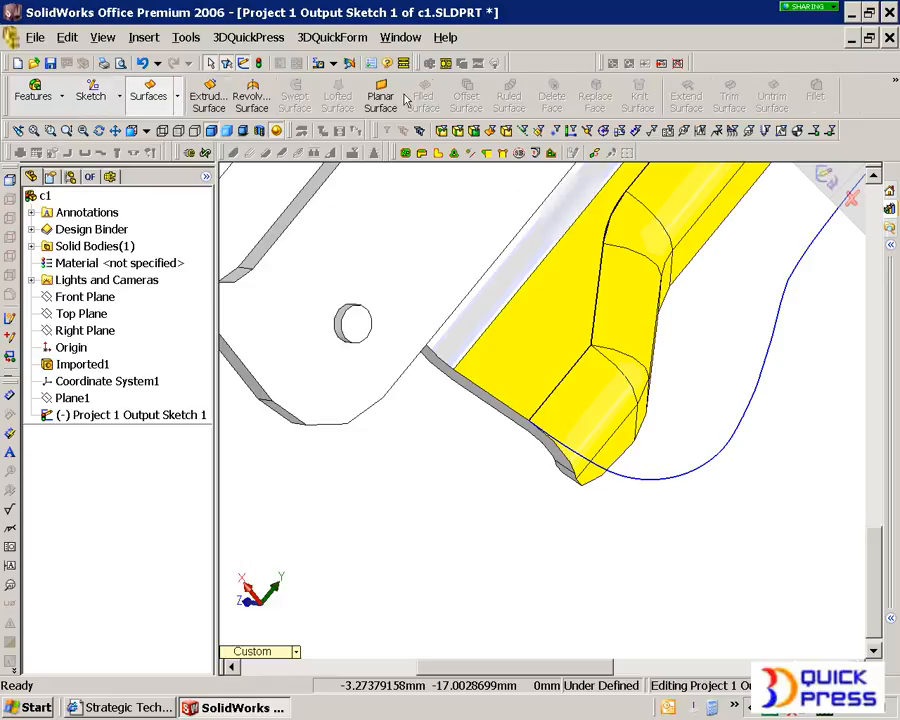
pyautogui.click(383, 95)
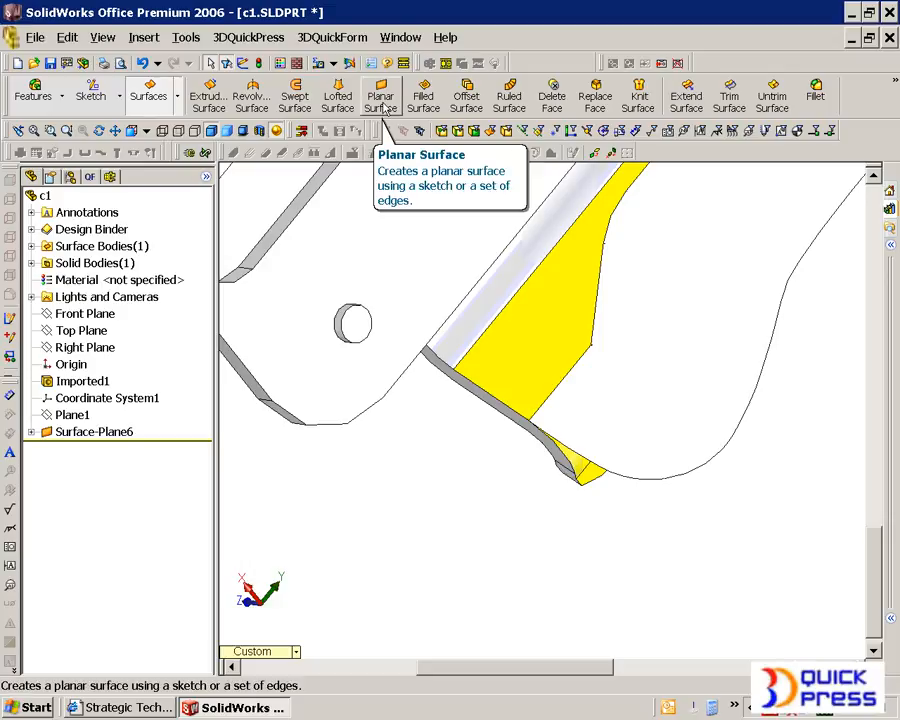
# - Offset the planar blank surface by 1 mm with the offset direction reversed
pyautogui.click(468, 98)
pyautogui.click(683, 398)
pyautogui.doubleClick(120, 330)
pyautogui.write('1')
pyautogui.press('Tab')
pyautogui.click(38, 331)
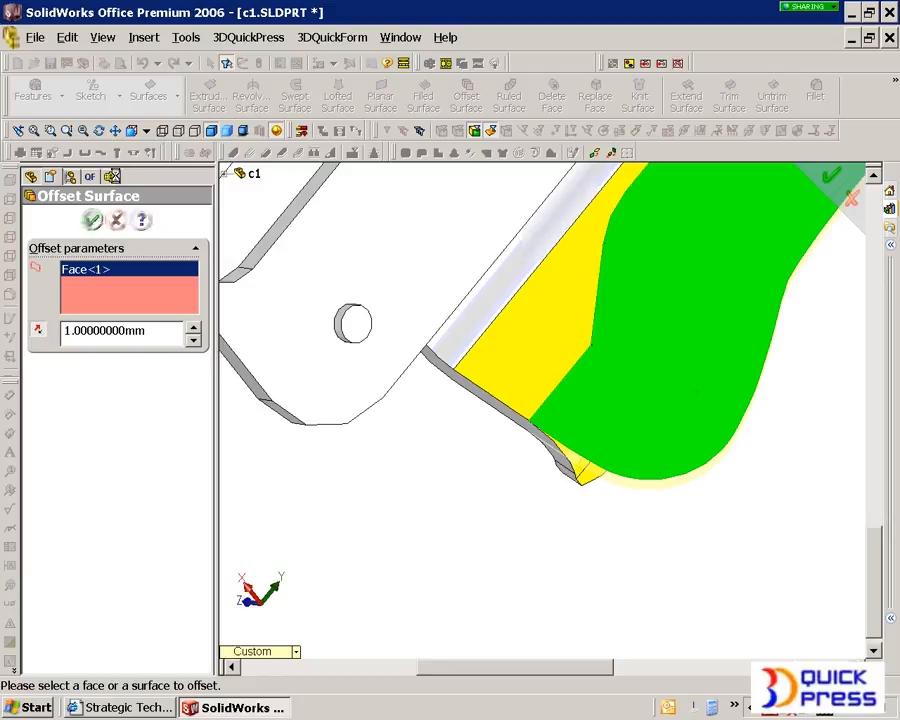
pyautogui.click(91, 220)
# - Show the sheet metal object in place of the original solid, with Bend 8 folded to meet the blank surfaces
pyautogui.click(111, 176)
pyautogui.rightClick(110, 197)
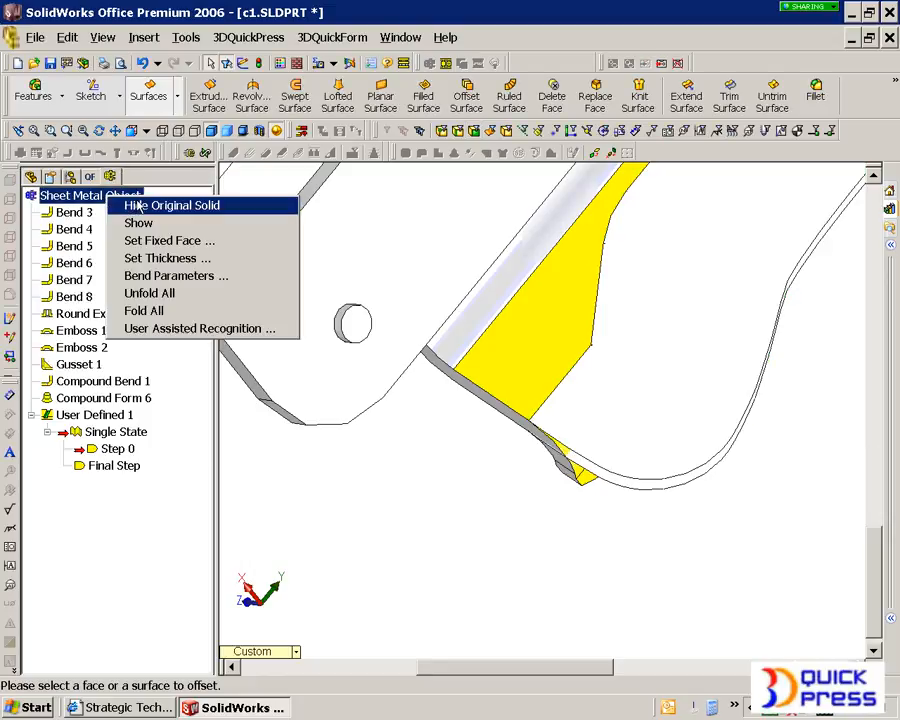
pyautogui.click(130, 203)
pyautogui.rightClick(123, 195)
pyautogui.click(152, 220)
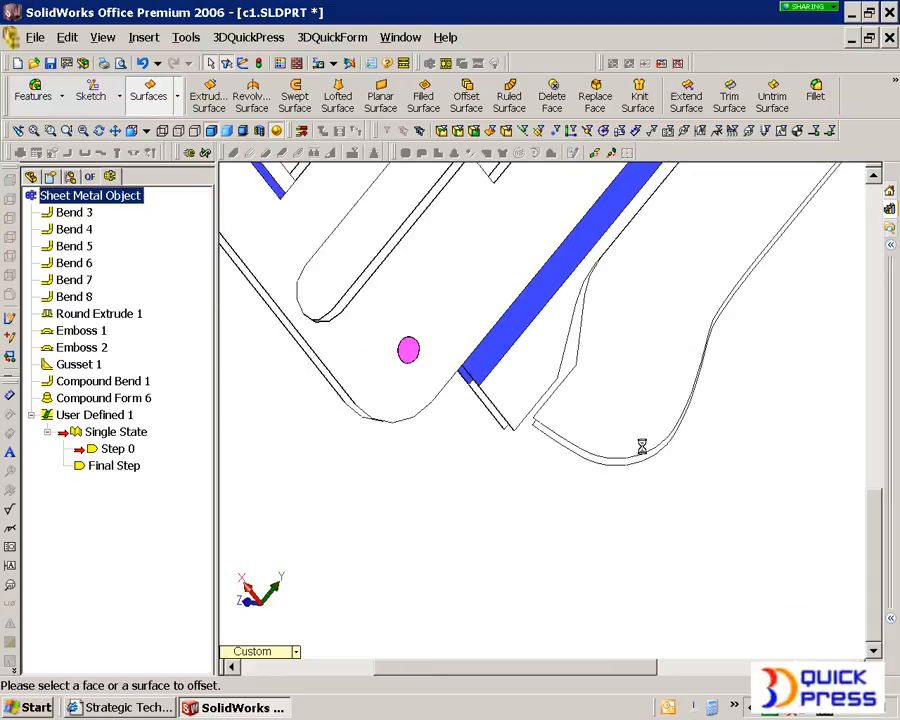
pyautogui.rightClick(442, 258)
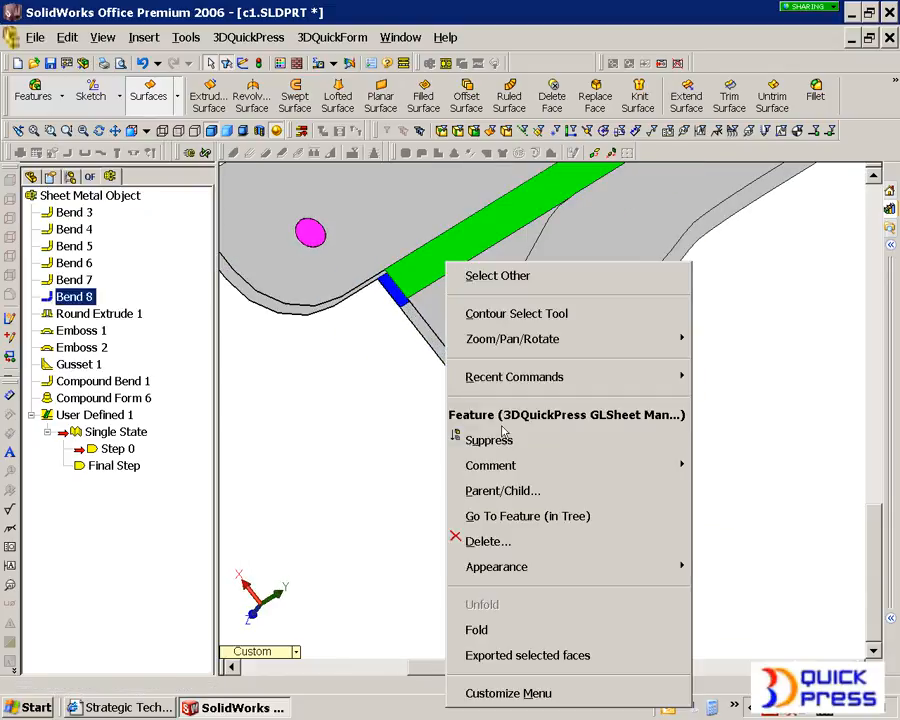
pyautogui.click(530, 605)
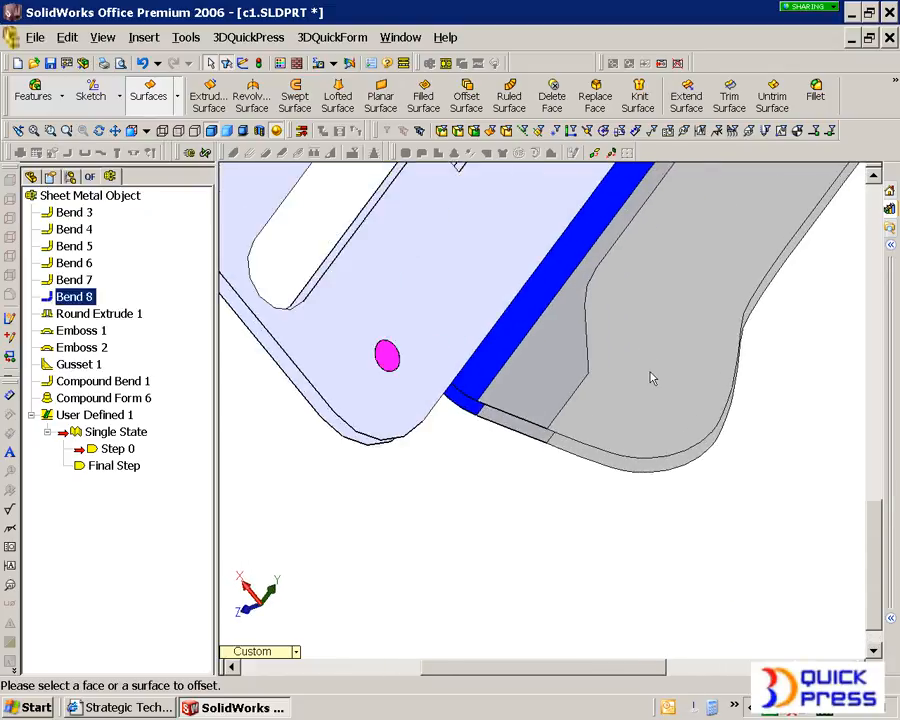
# - Set the faces of Step 0, using the planar surface for one side and the offset surface for the other
pyautogui.rightClick(99, 453)
pyautogui.click(135, 456)
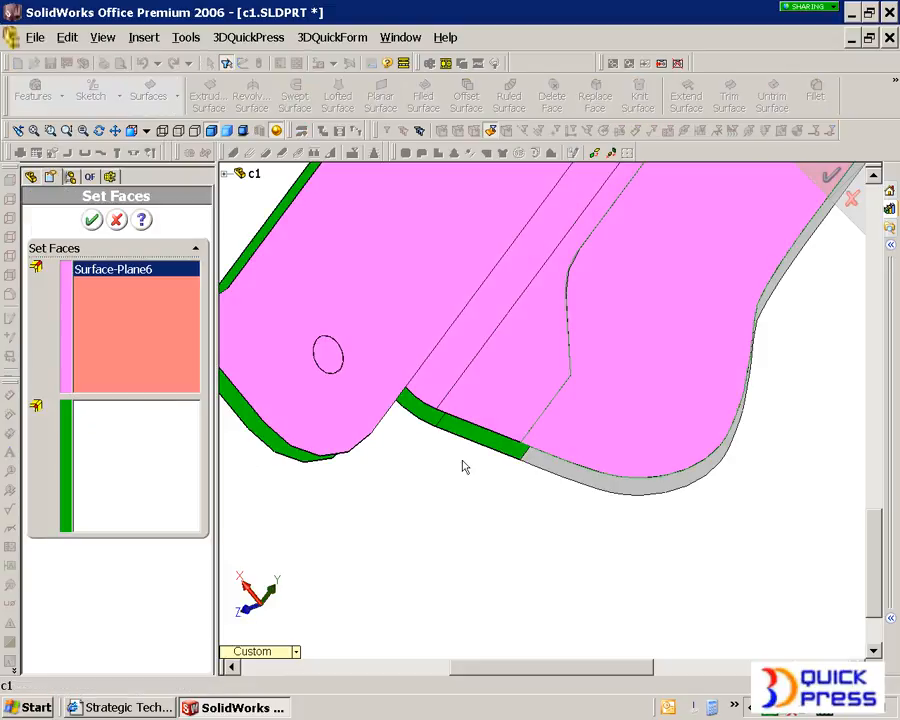
pyautogui.click(594, 477)
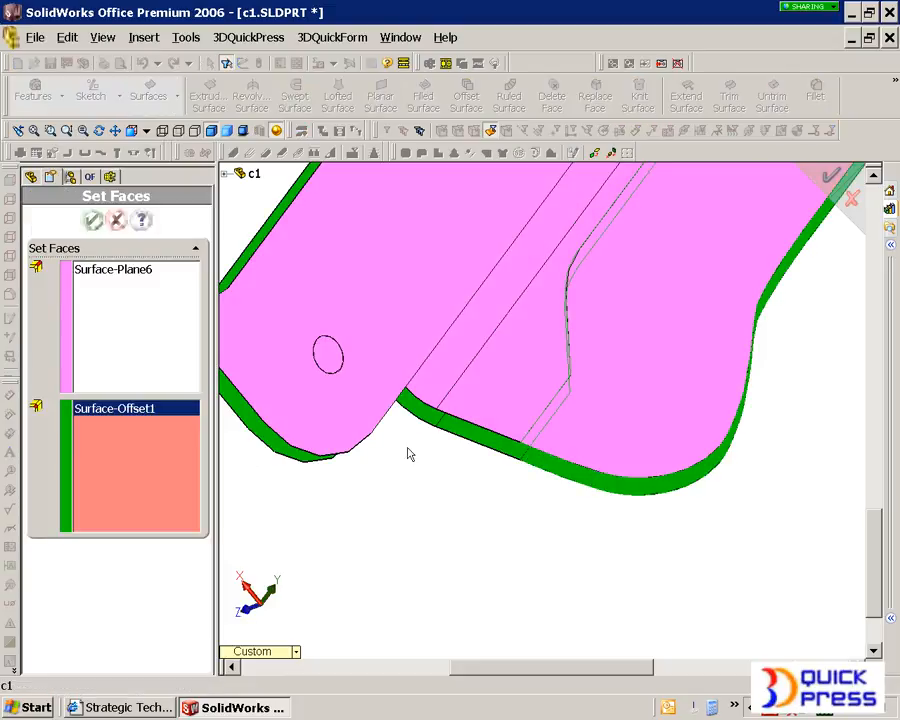
pyautogui.click(92, 220)
# - Examine the form's flat blank on the side flange and the rest of the unfolded part from several views
pyautogui.scroll(-3, 585, 371)
pyautogui.moveTo(585, 371); pyautogui.dragTo(561, 367, button='middle')
pyautogui.scroll(2, 562, 366)
pyautogui.scroll(-5, 575, 320)
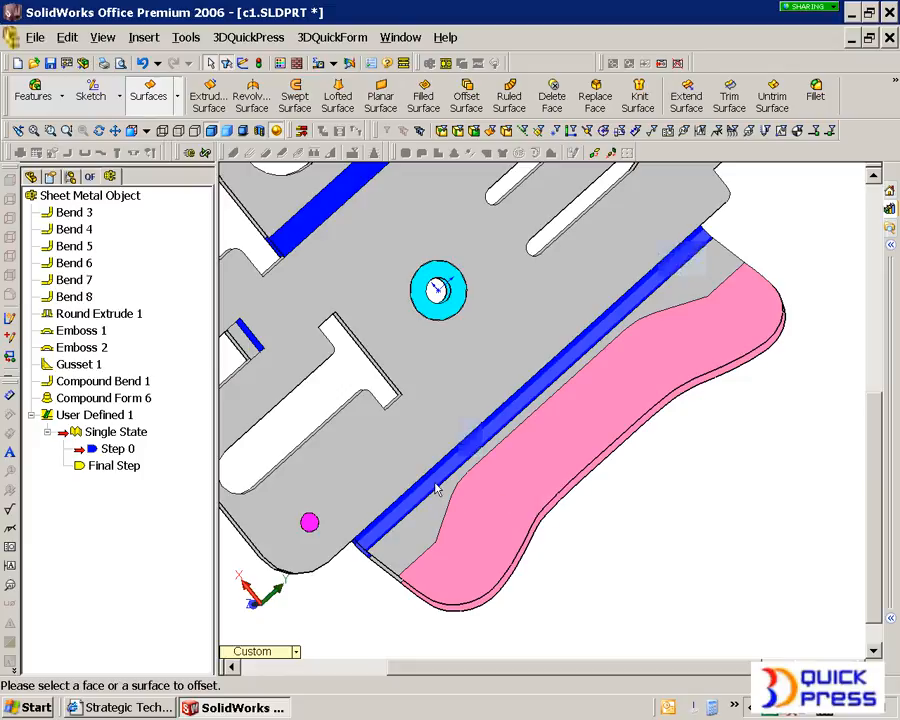
pyautogui.scroll(-2, 435, 488)
pyautogui.scroll(2, 616, 274)
pyautogui.scroll(-2, 620, 268)
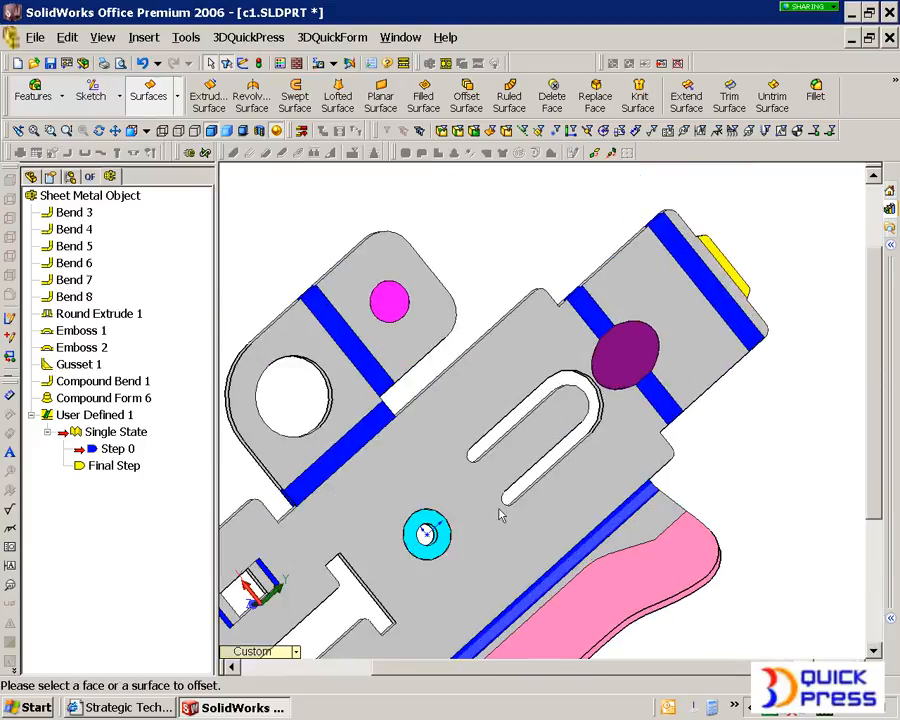
pyautogui.scroll(3, 375, 625)
pyautogui.moveTo(375, 625); pyautogui.dragTo(399, 531, button='middle')
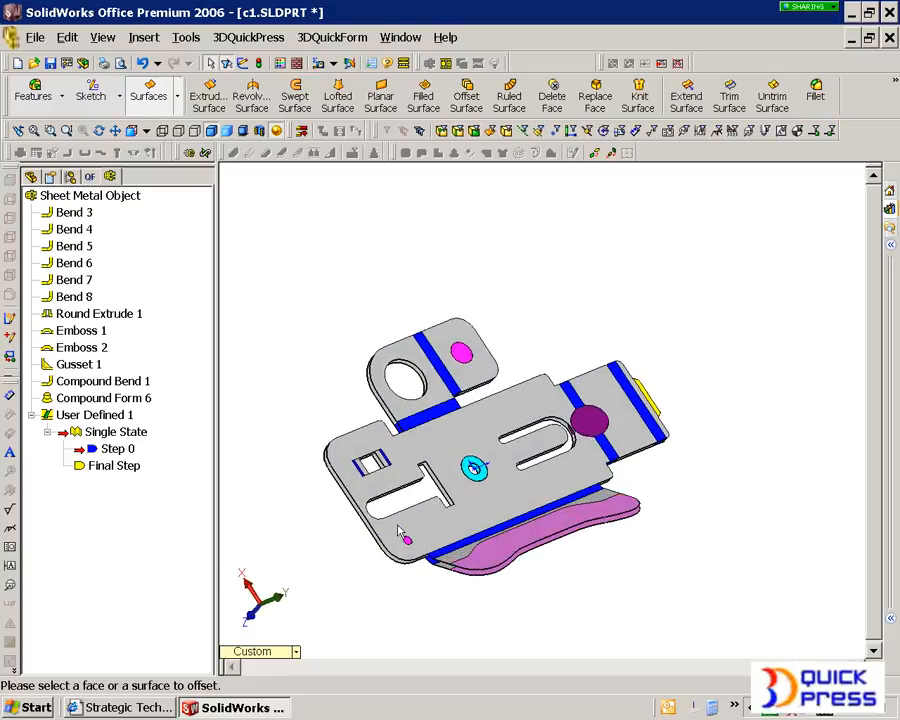
# - Unfold the entire sheet metal object and fold only the user-defined form on the side flange into its final shape
pyautogui.rightClick(117, 194)
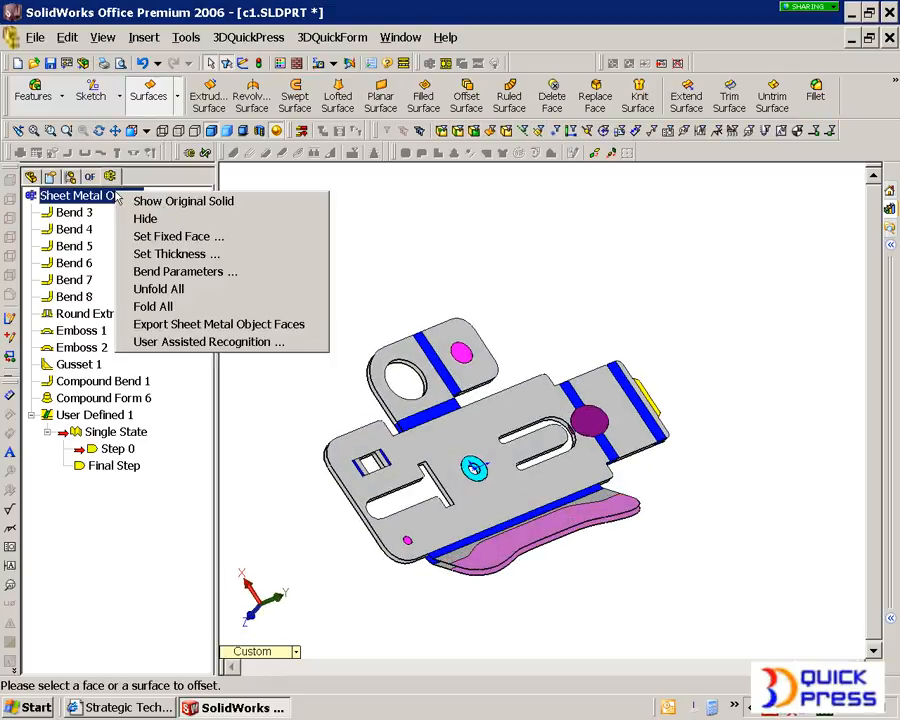
pyautogui.click(193, 290)
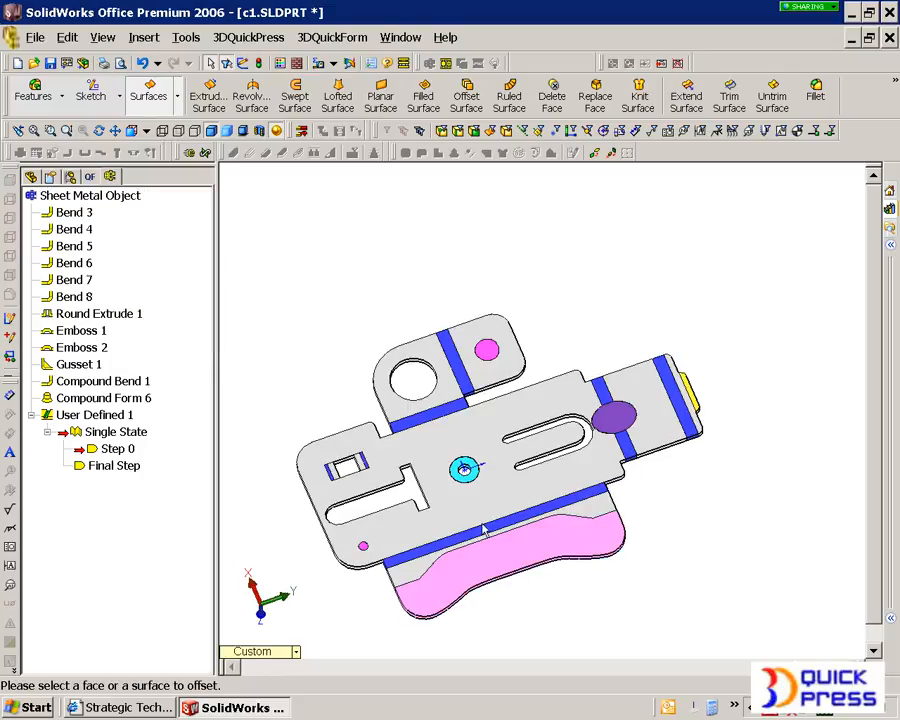
pyautogui.click(486, 556)
pyautogui.rightClick(486, 556)
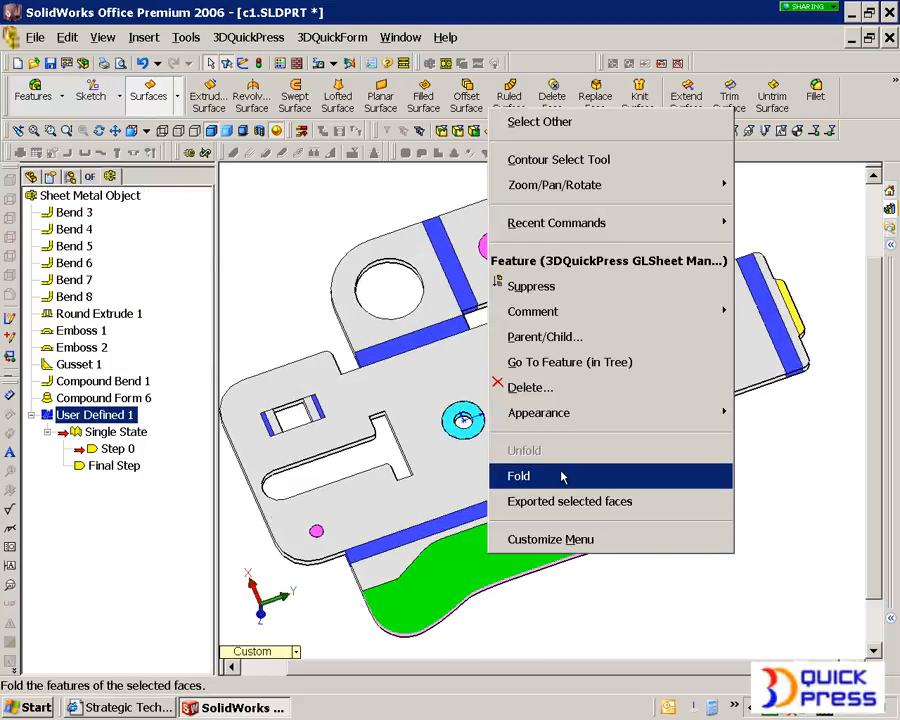
pyautogui.click(550, 500)
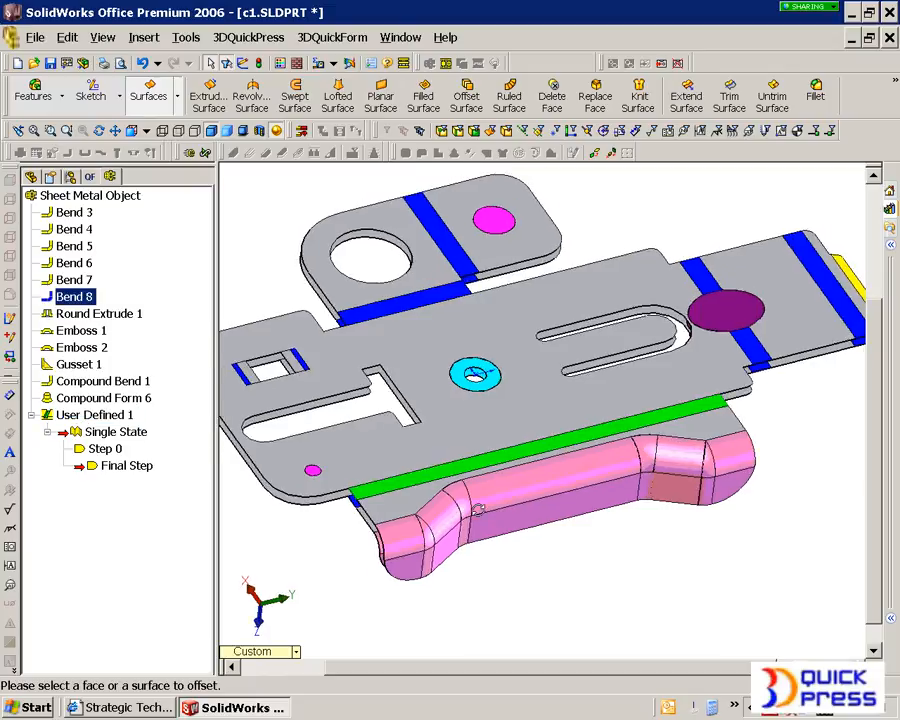
# - Fold Bend 8 along the side flange and unfold the user-defined form to its flat blank
pyautogui.rightClick(456, 472)
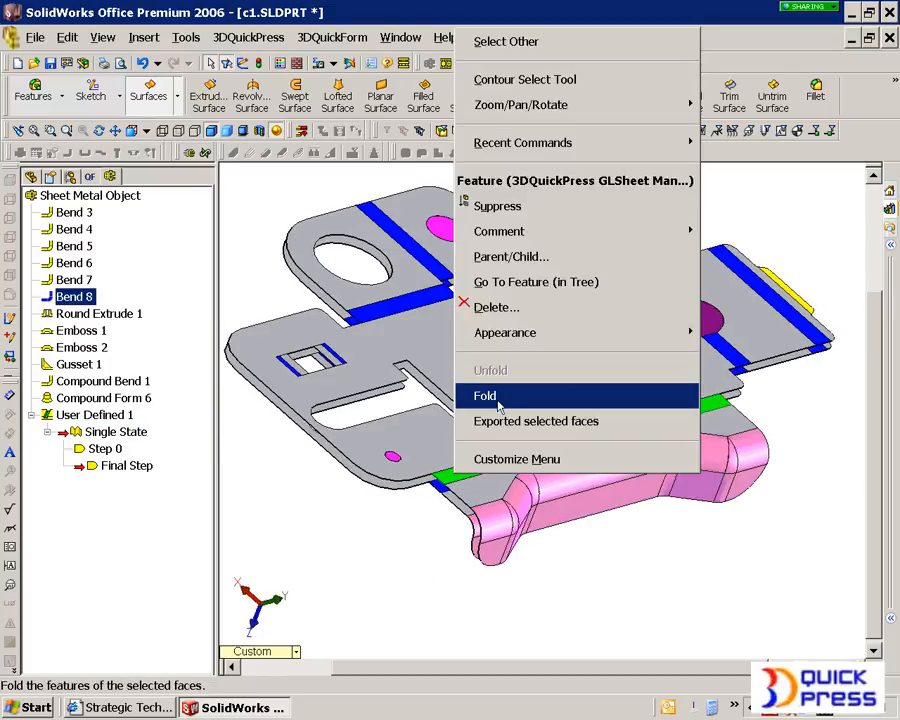
pyautogui.click(494, 416)
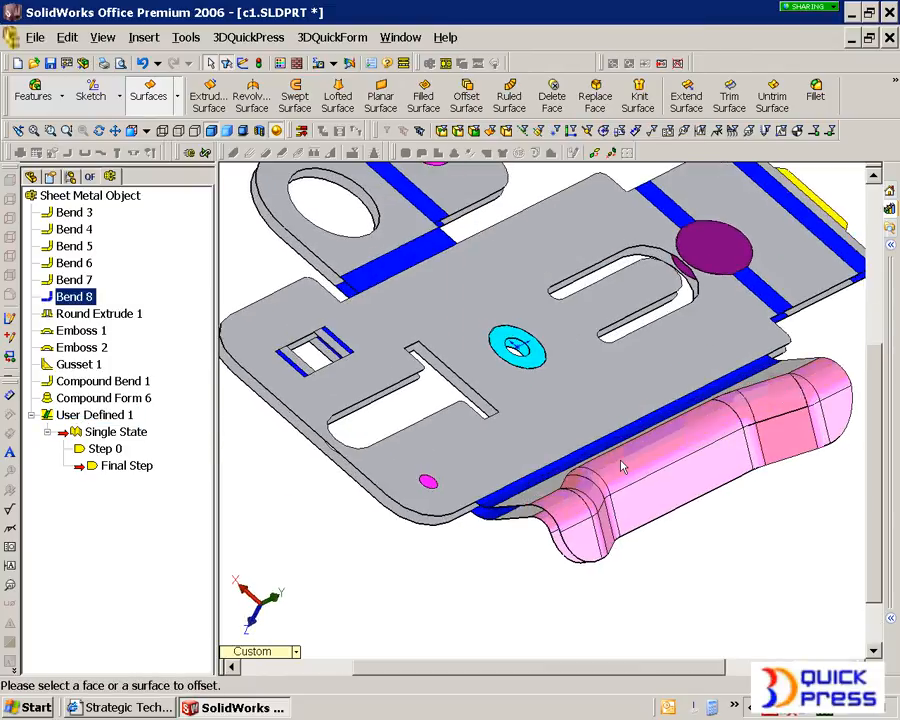
pyautogui.click(620, 468)
pyautogui.rightClick(620, 468)
pyautogui.click(686, 358)
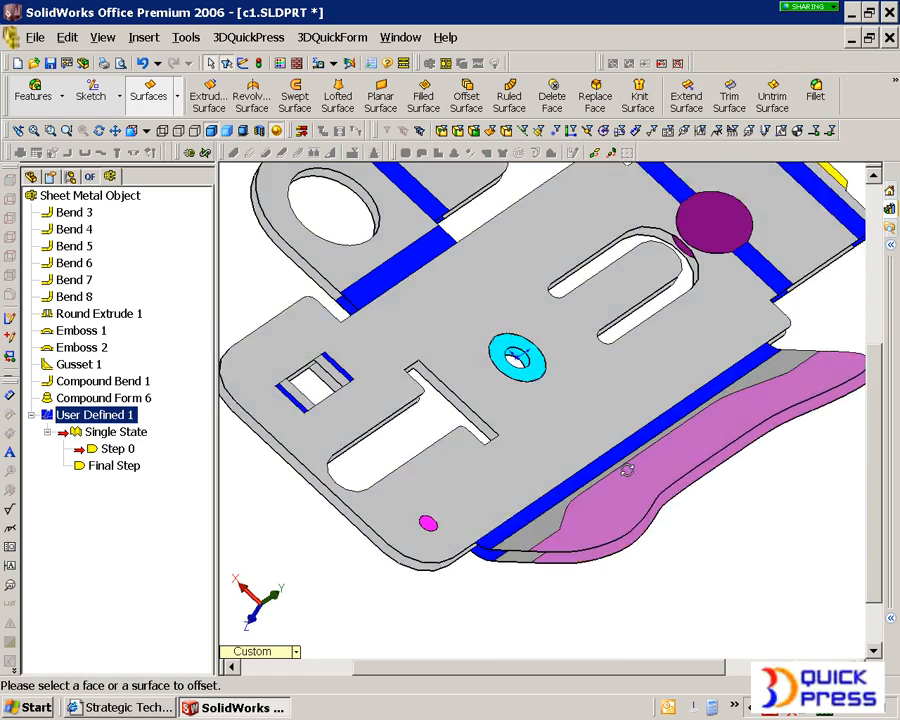